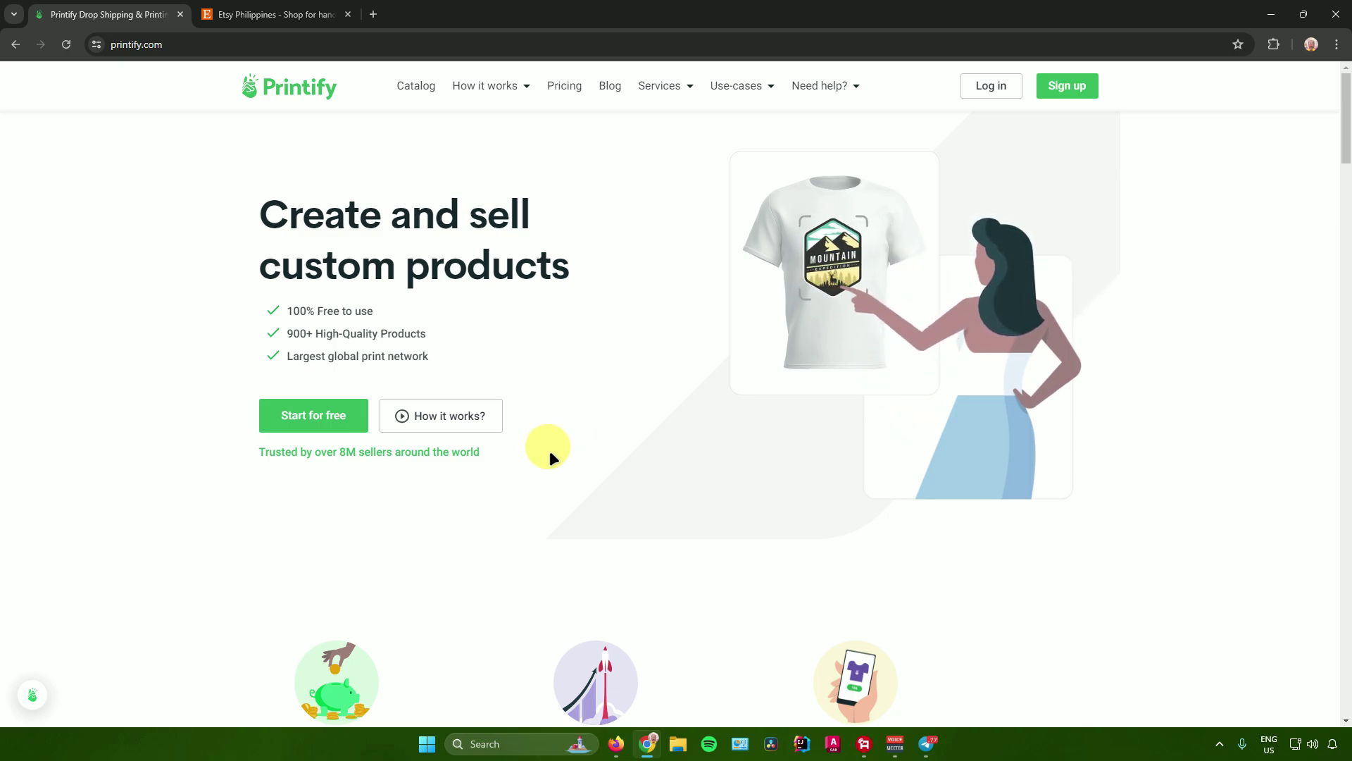
Start for free on Printify and answer the motivation question with "I'm new to selling online and want to start.".
click(334, 416)
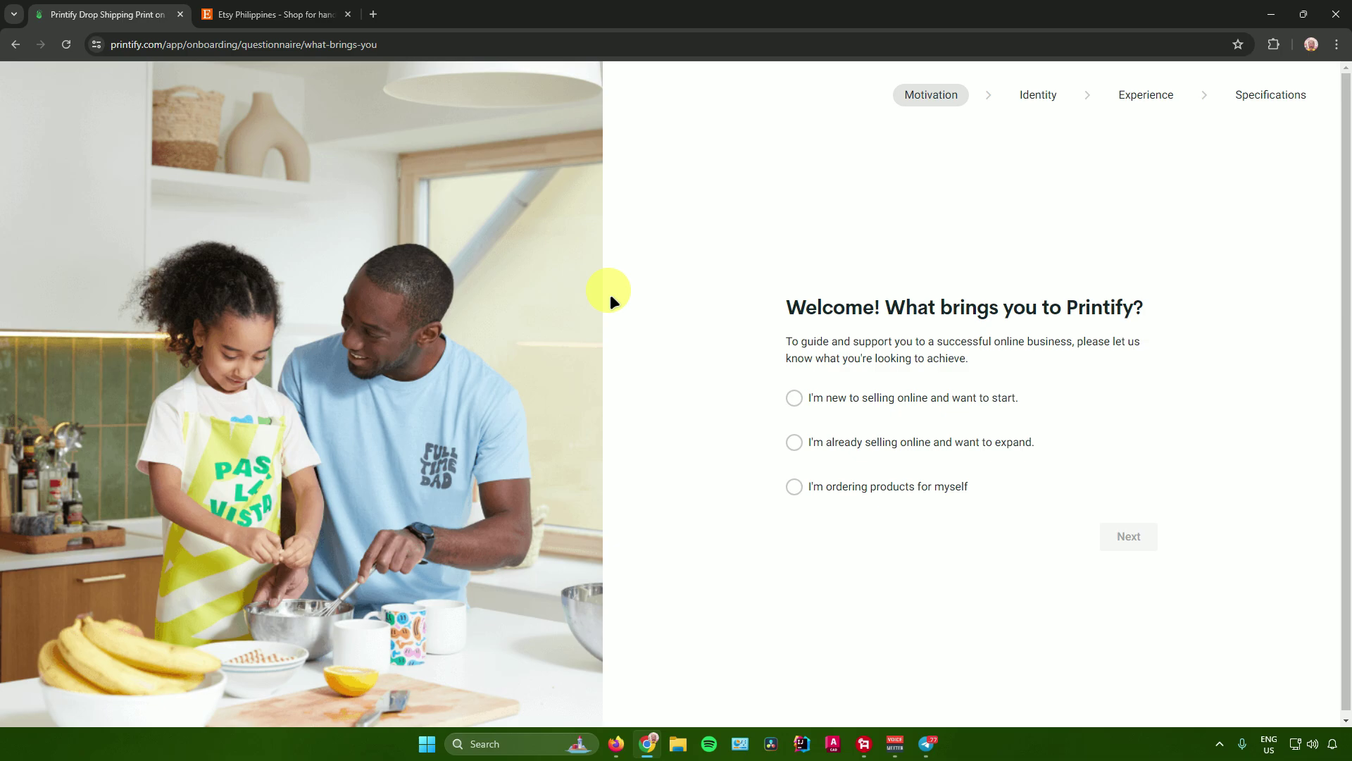
click(794, 398)
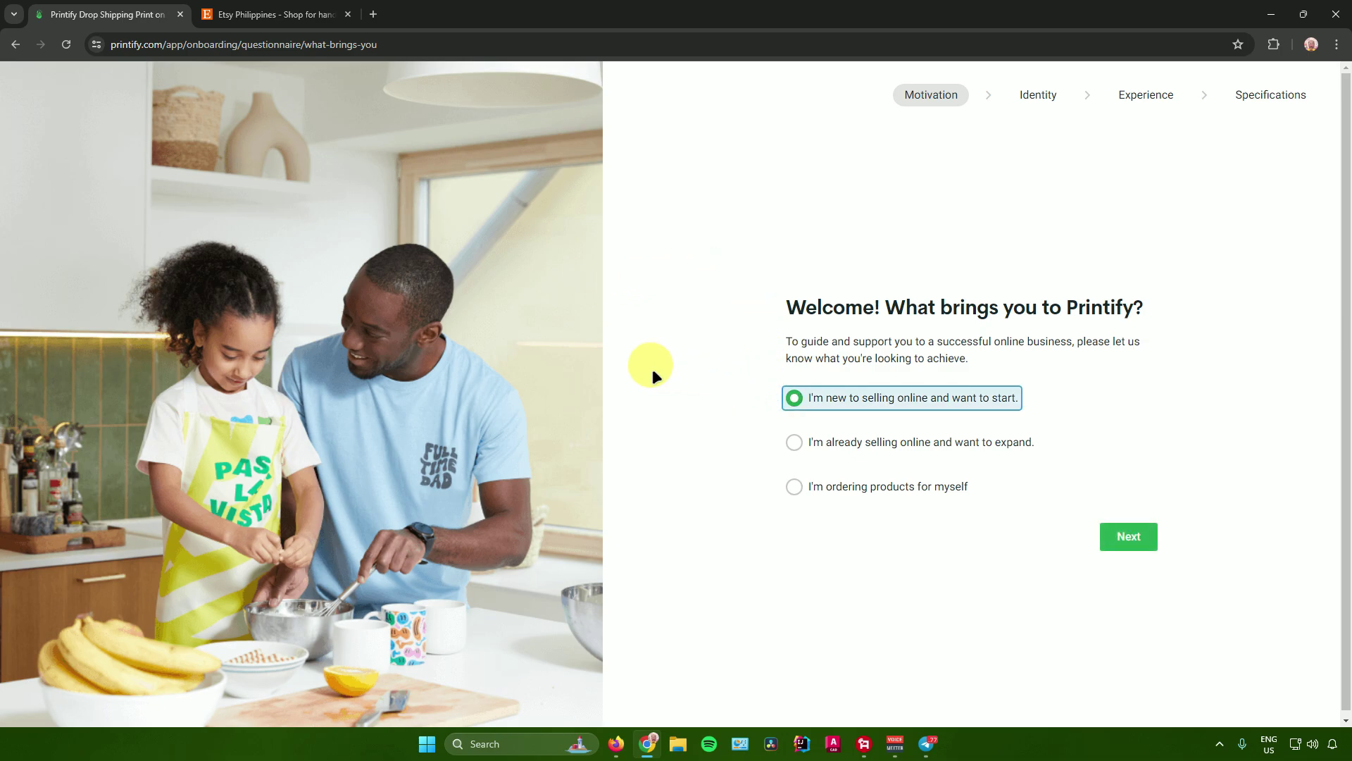
click(1108, 534)
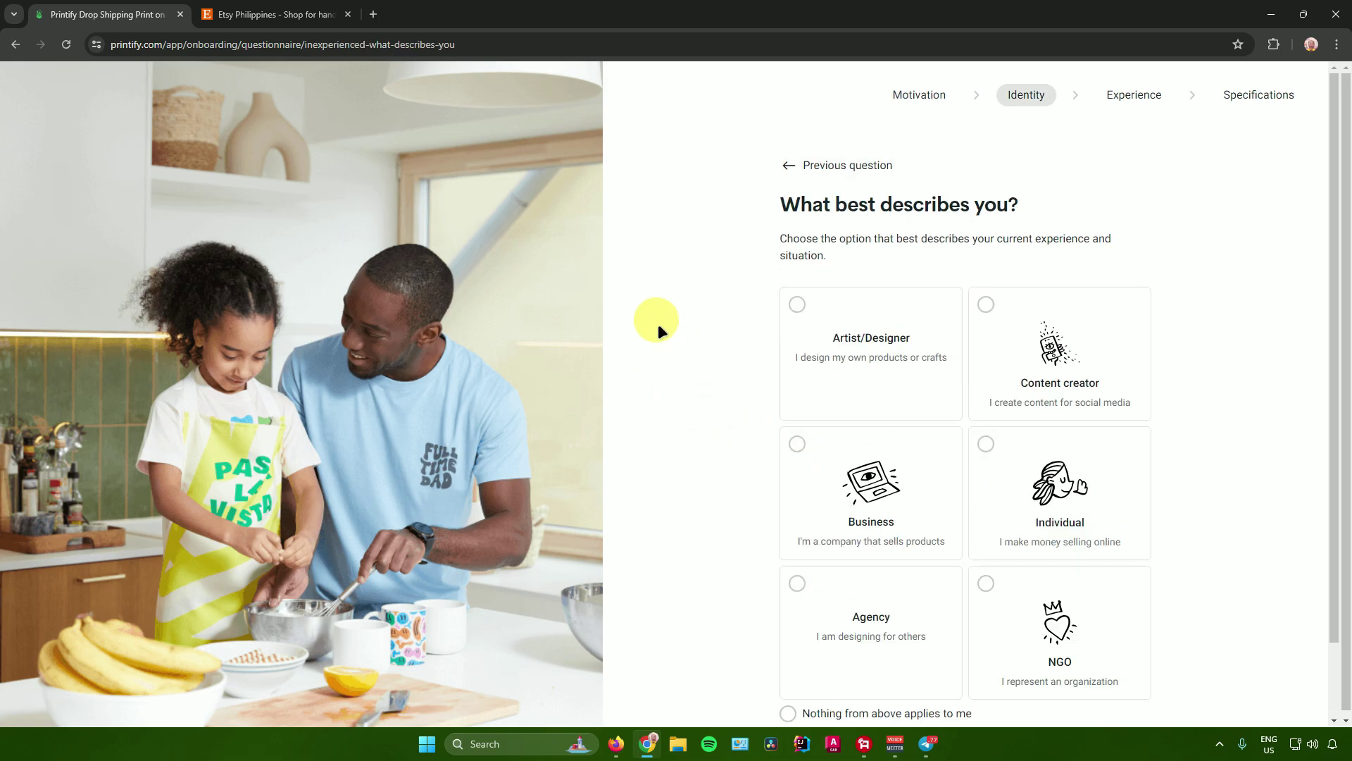
Identify as an Artist/Designer and give "I'm just starting out" as the experience level.
scroll(662, 324, down, 1)
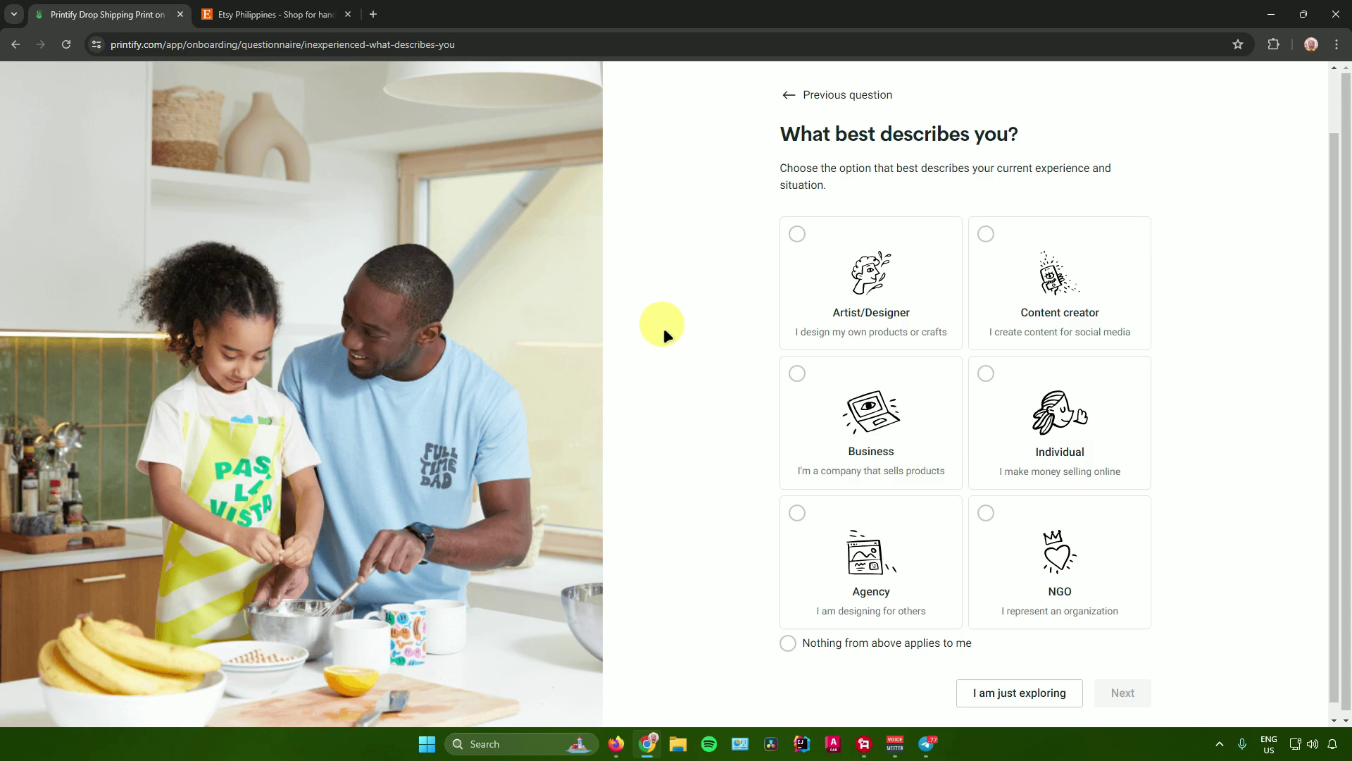
click(832, 296)
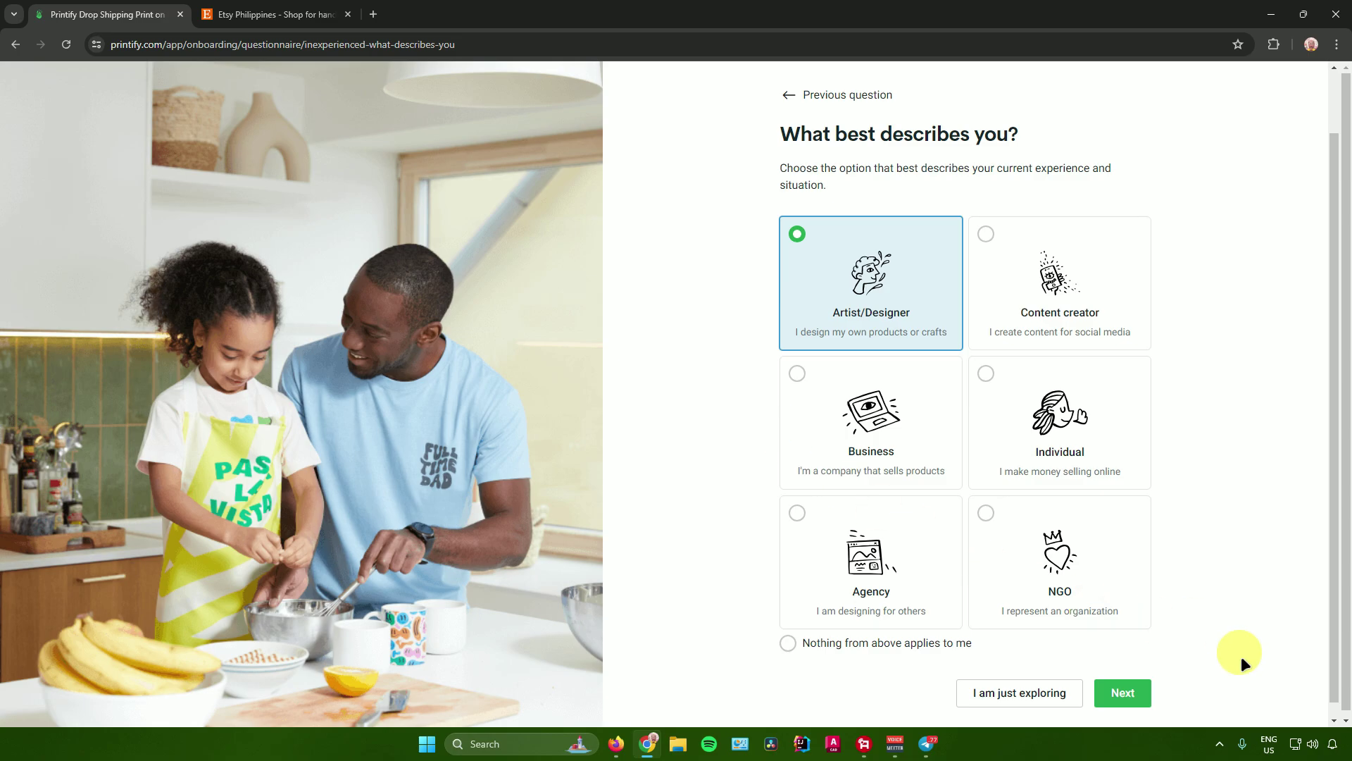
click(1125, 695)
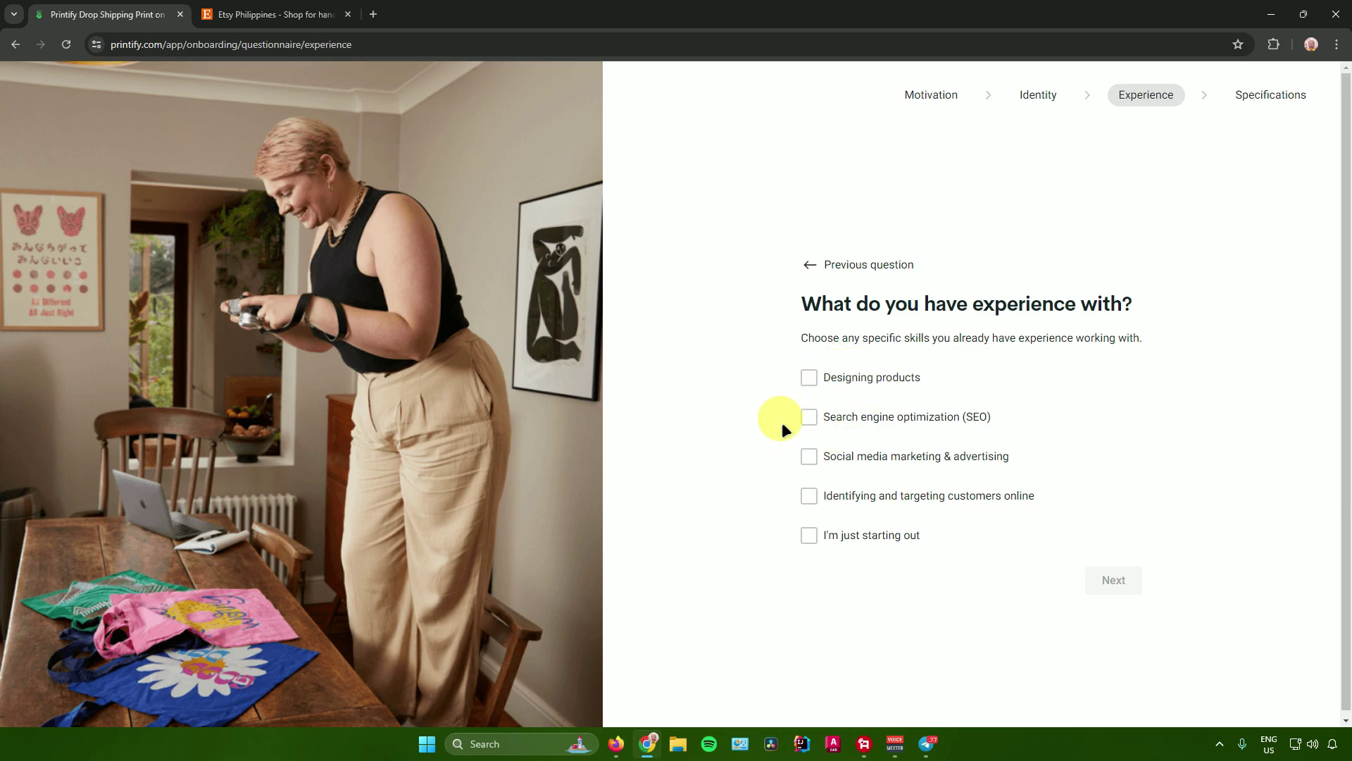
click(809, 534)
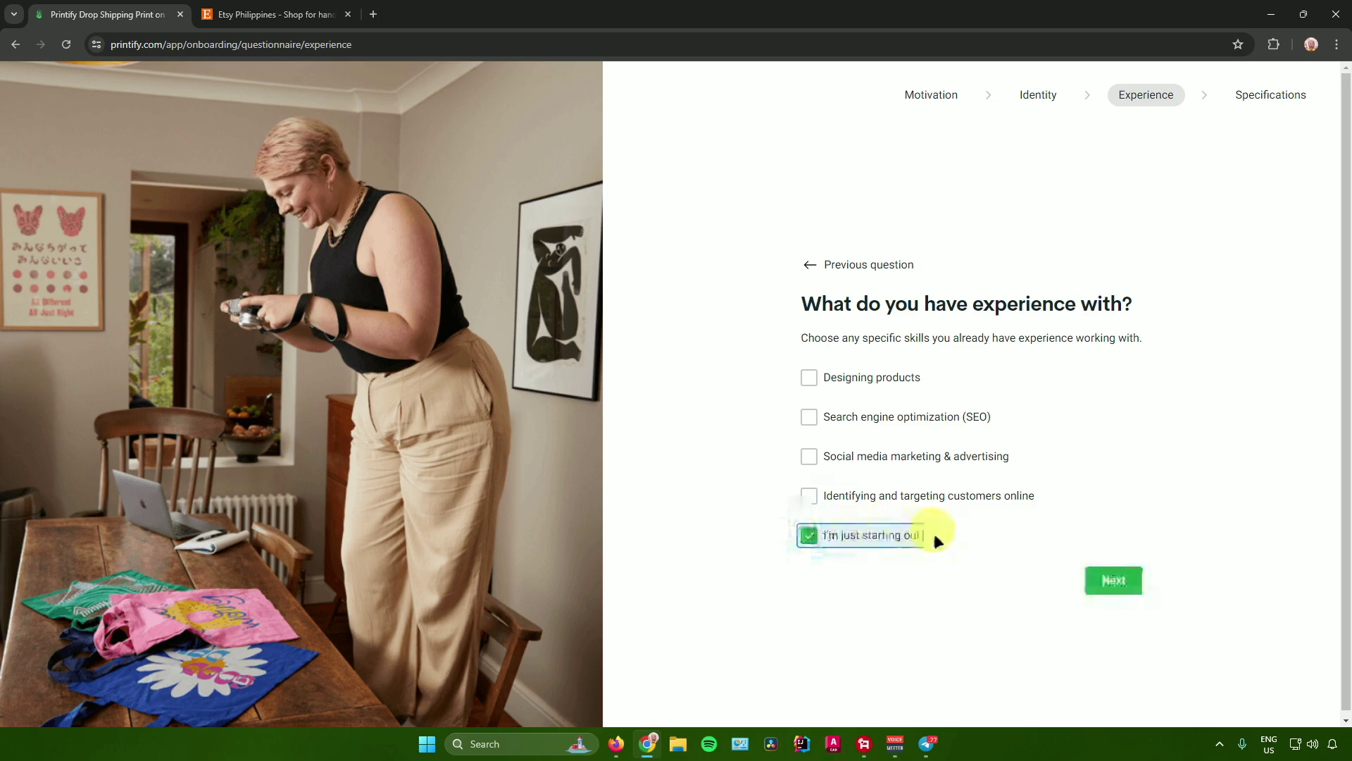
click(1125, 579)
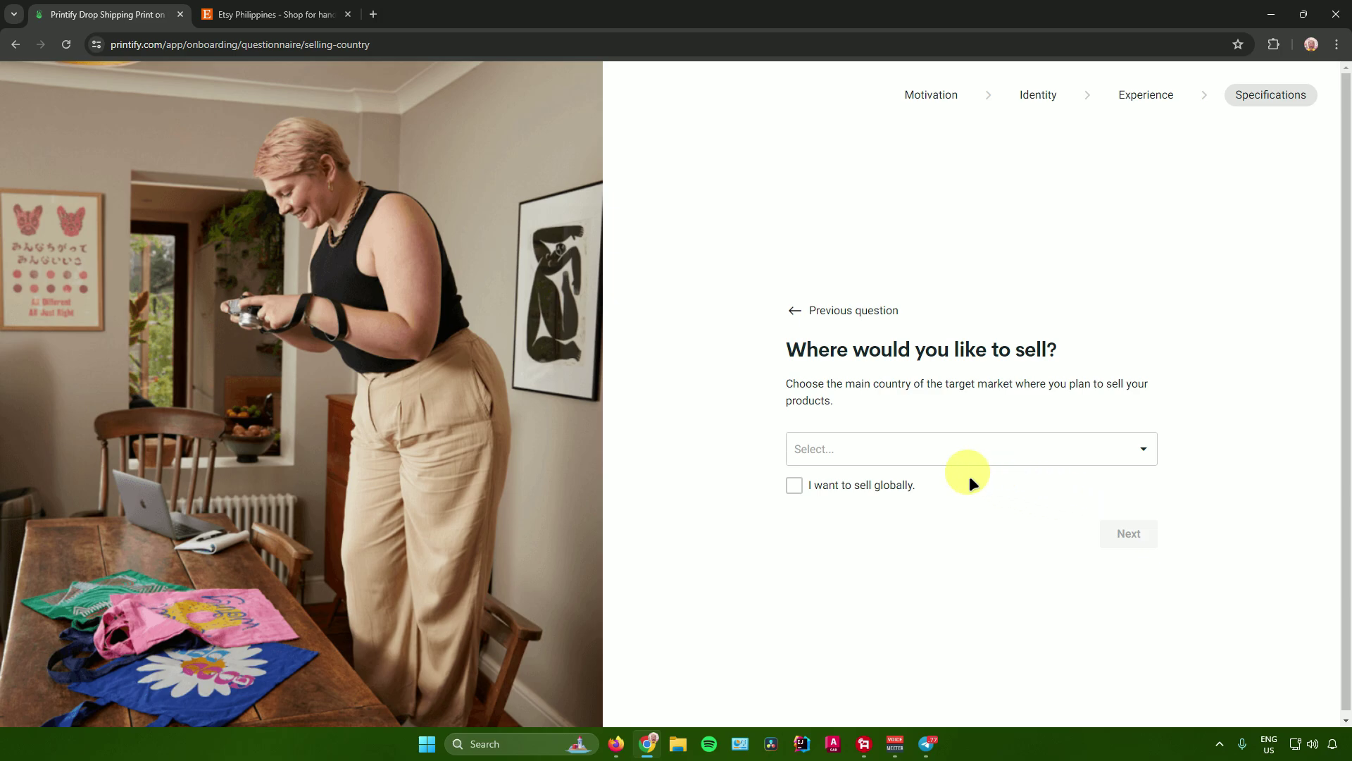
Choose to sell globally and complete the questionnaire with YouTube as the place where Printify was first heard of.
click(831, 449)
scroll(947, 507, down, 8)
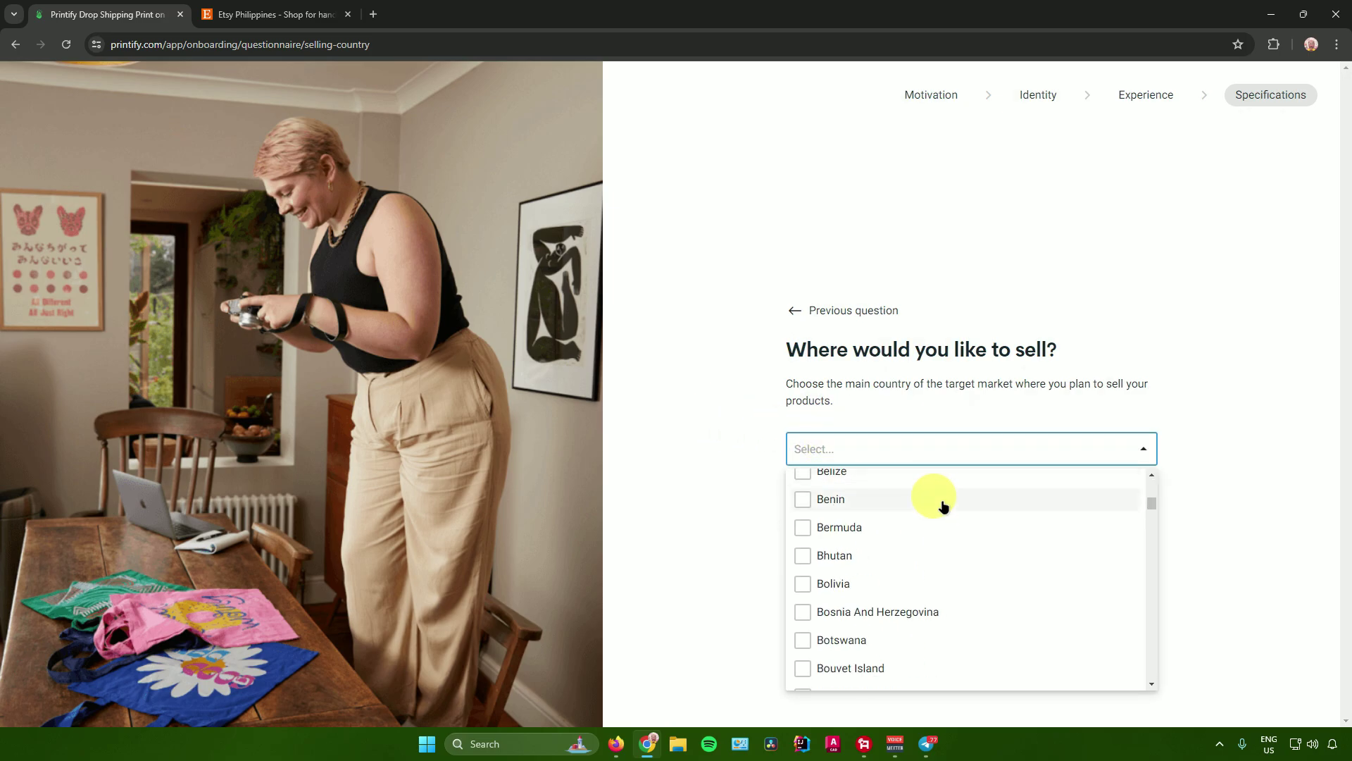
scroll(942, 502, down, 16)
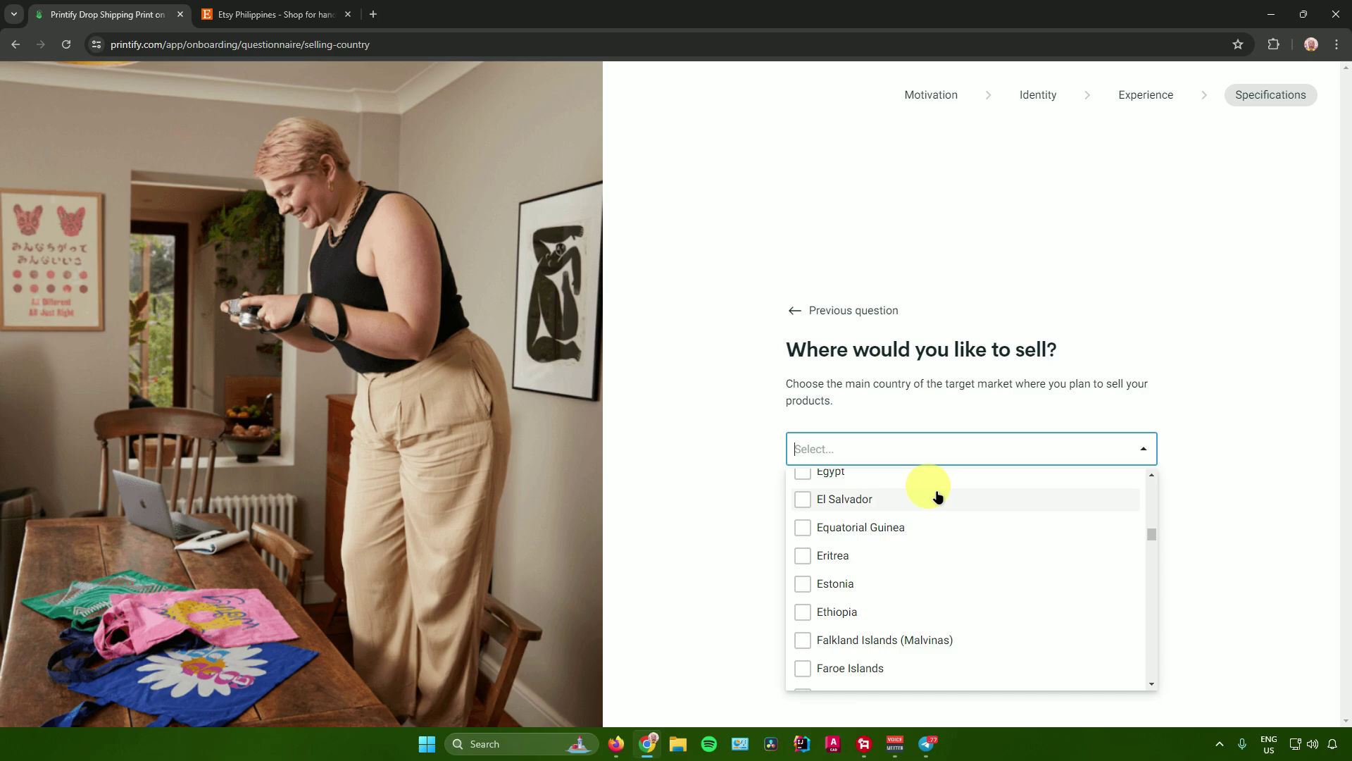
click(899, 445)
click(718, 420)
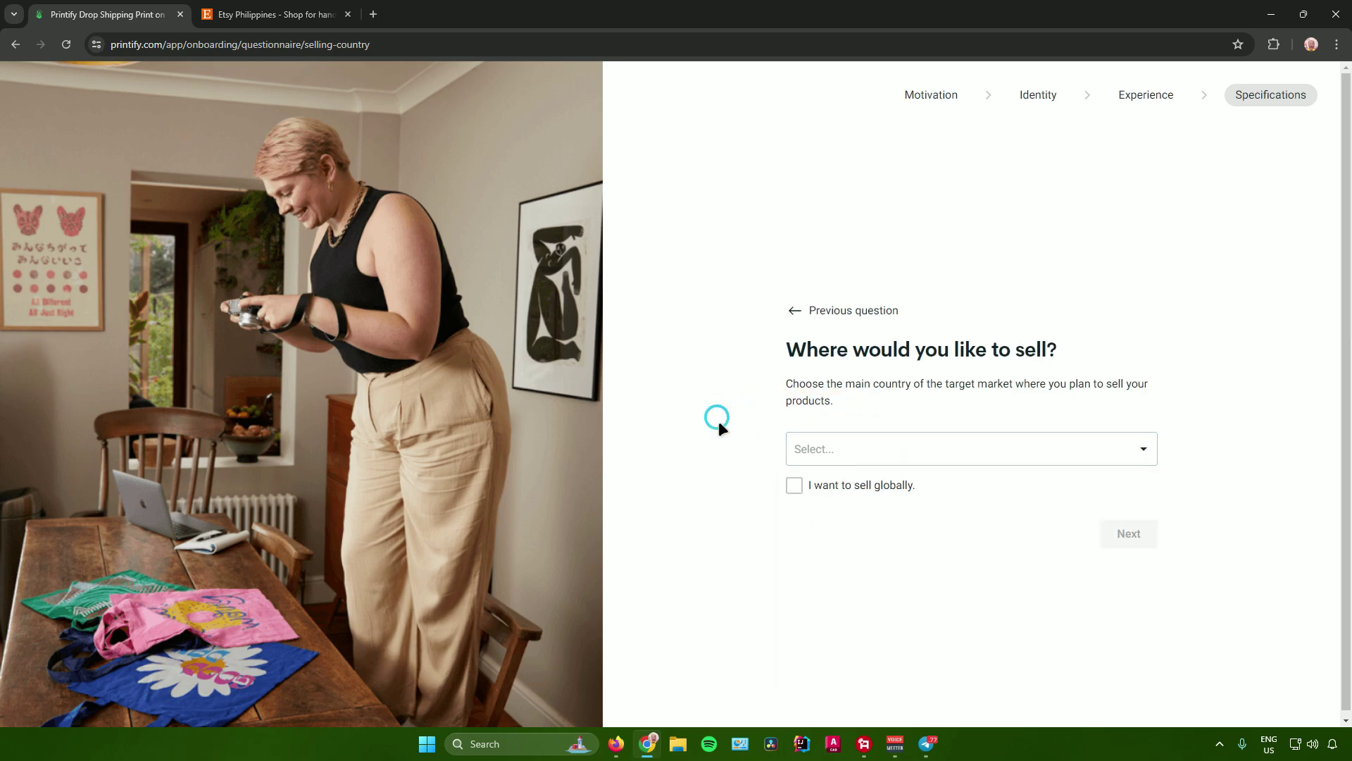
click(794, 486)
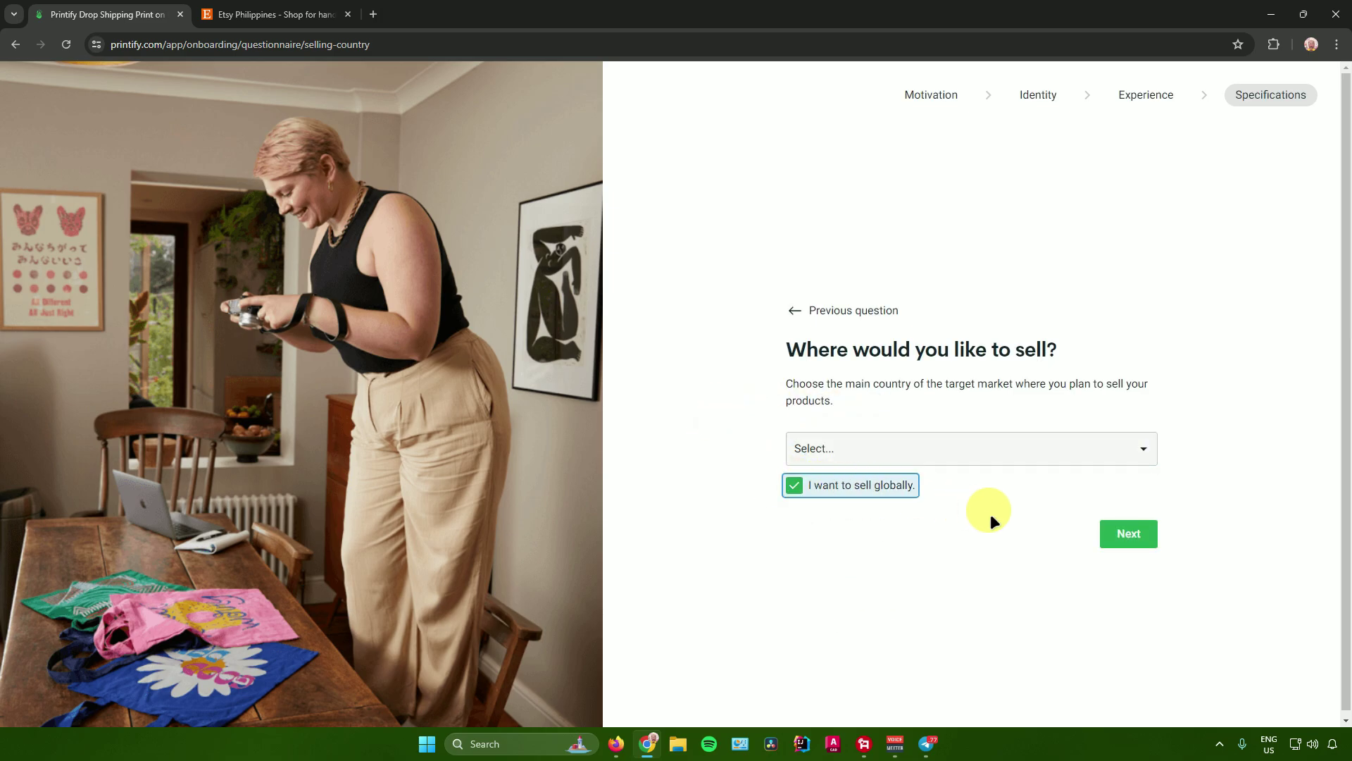
click(1136, 535)
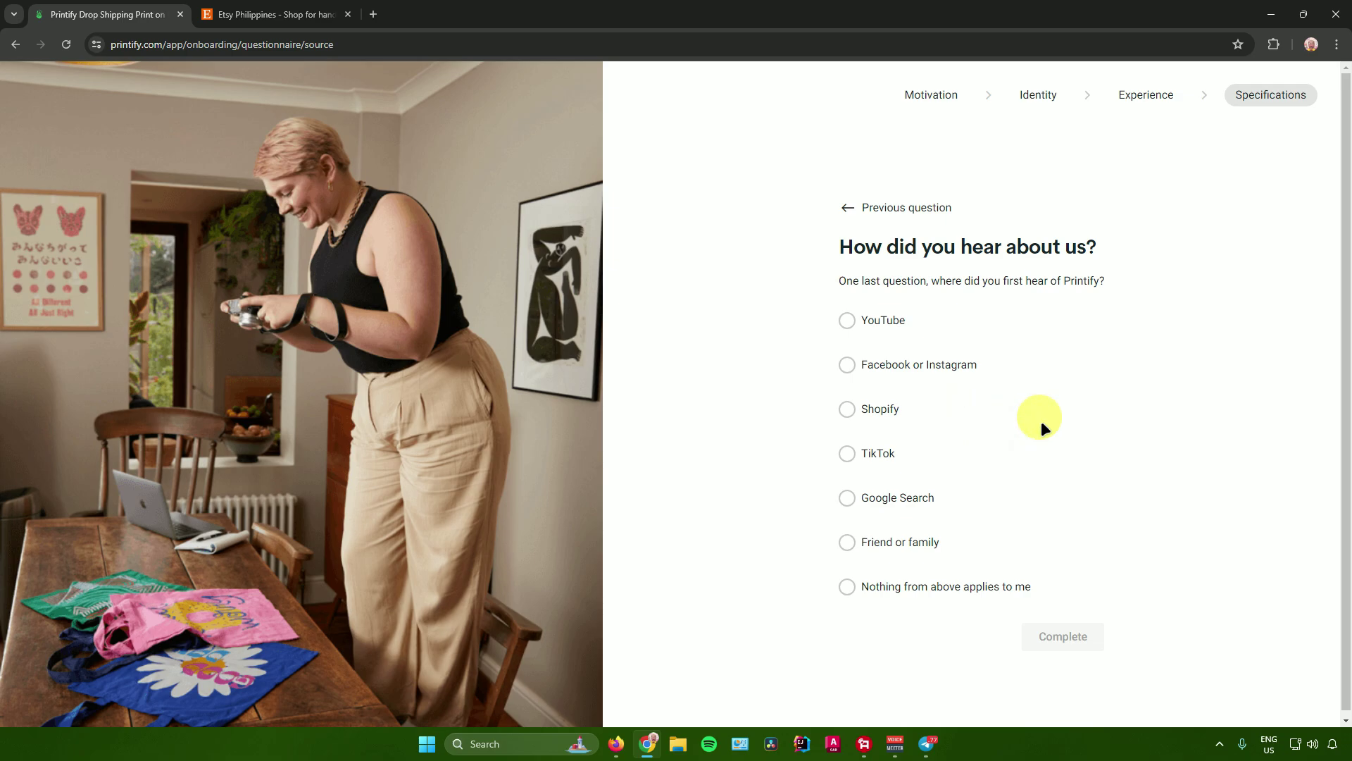
click(863, 318)
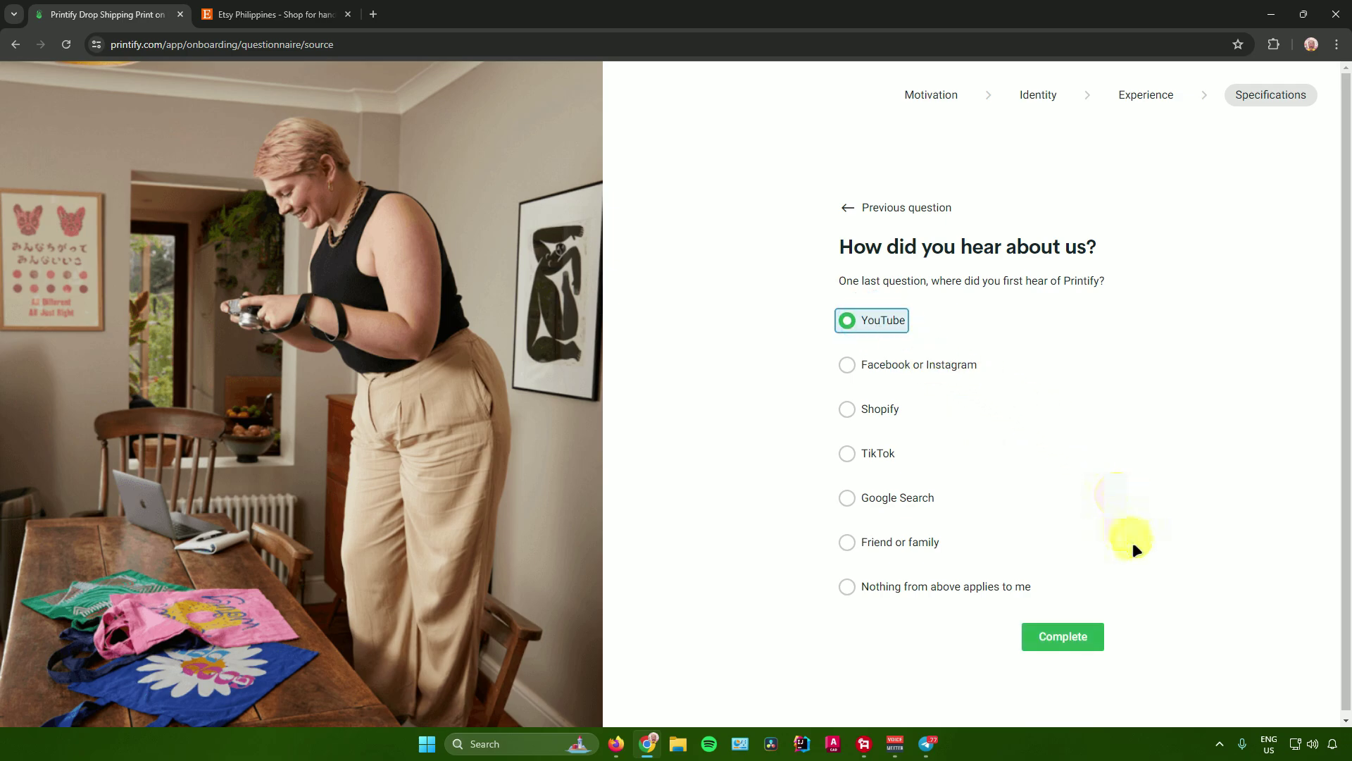
click(1081, 638)
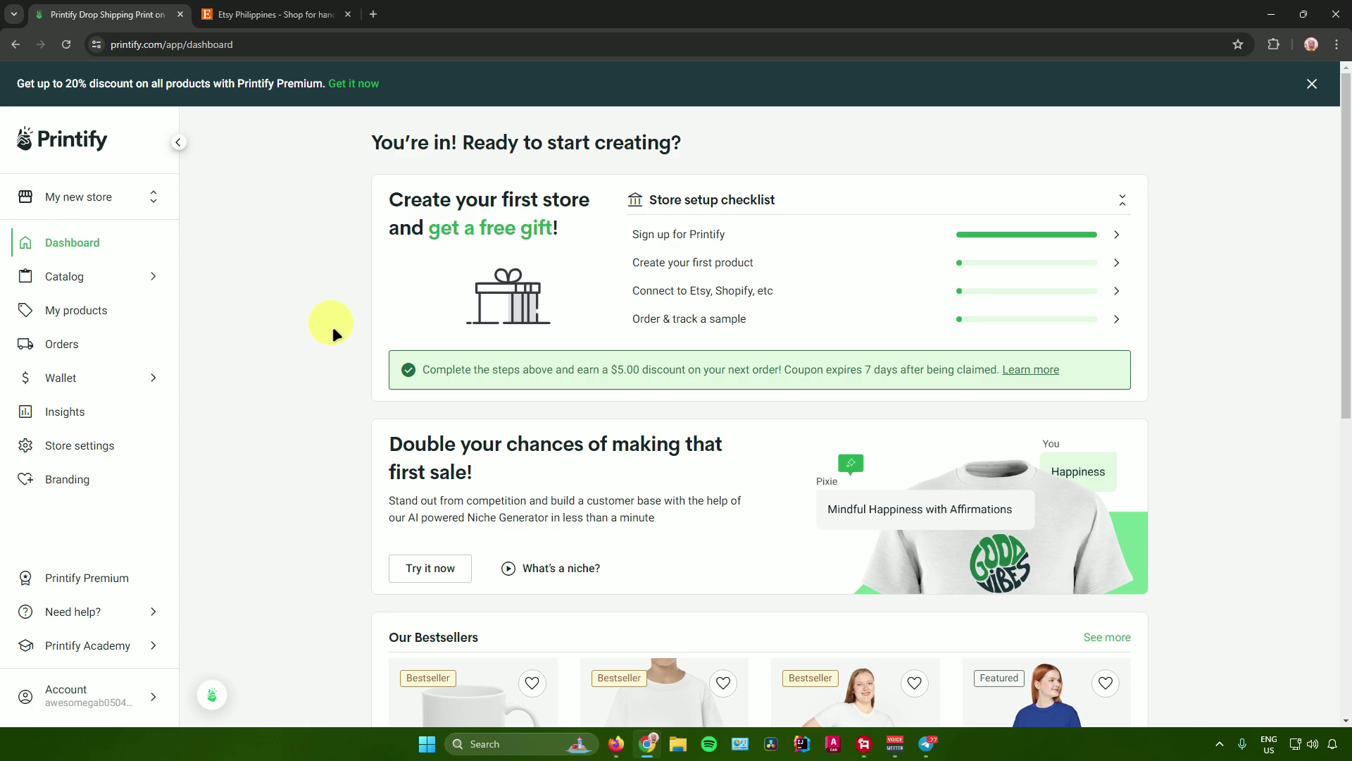
Switch to Etsy and register a new account using the Google sign-up option.
key(ctrl+Tab)
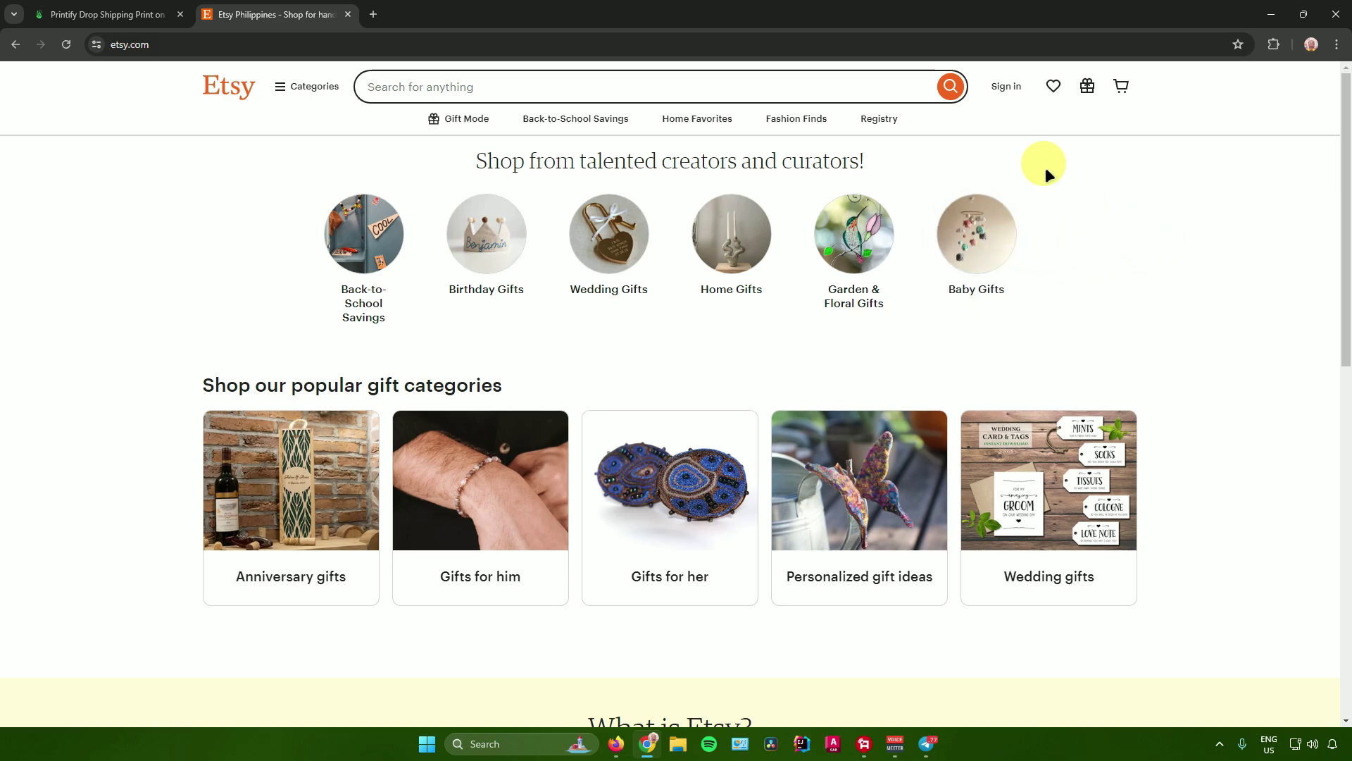
click(1004, 86)
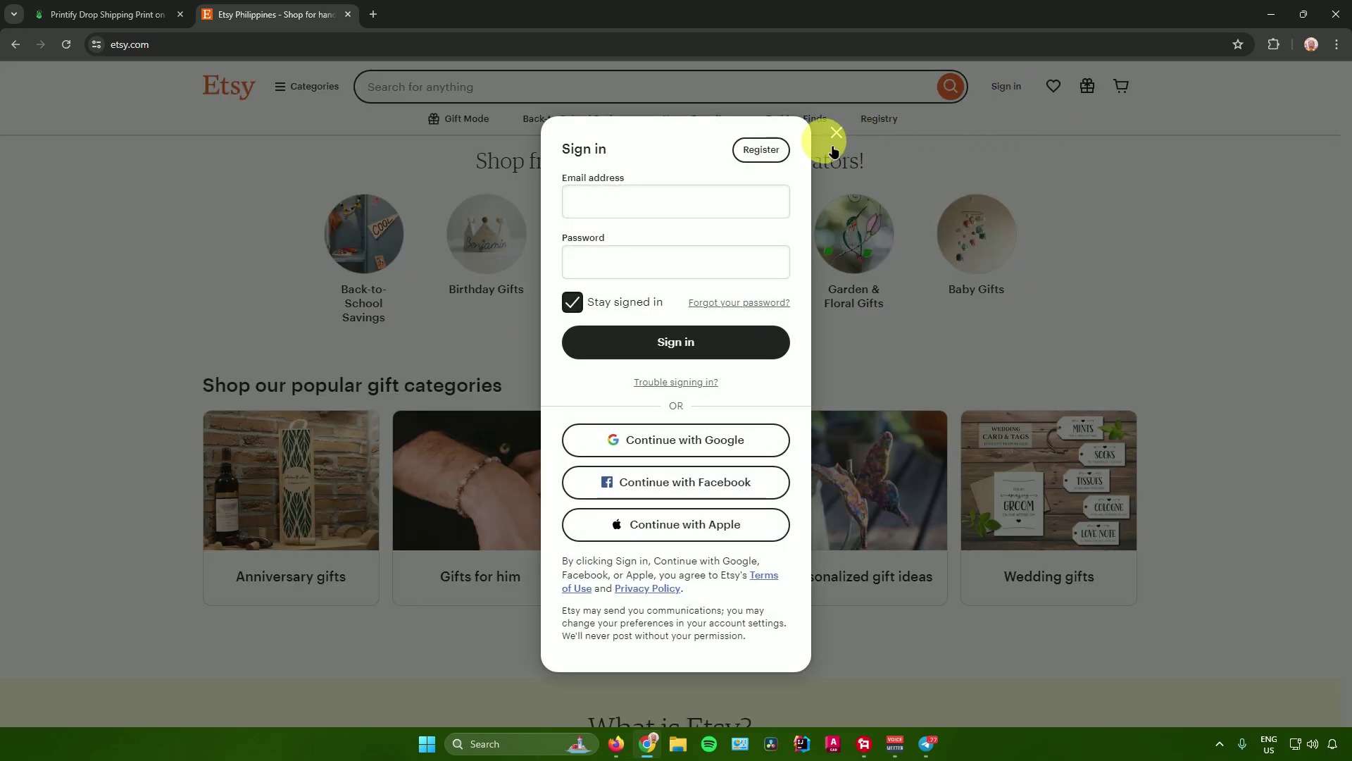
click(748, 148)
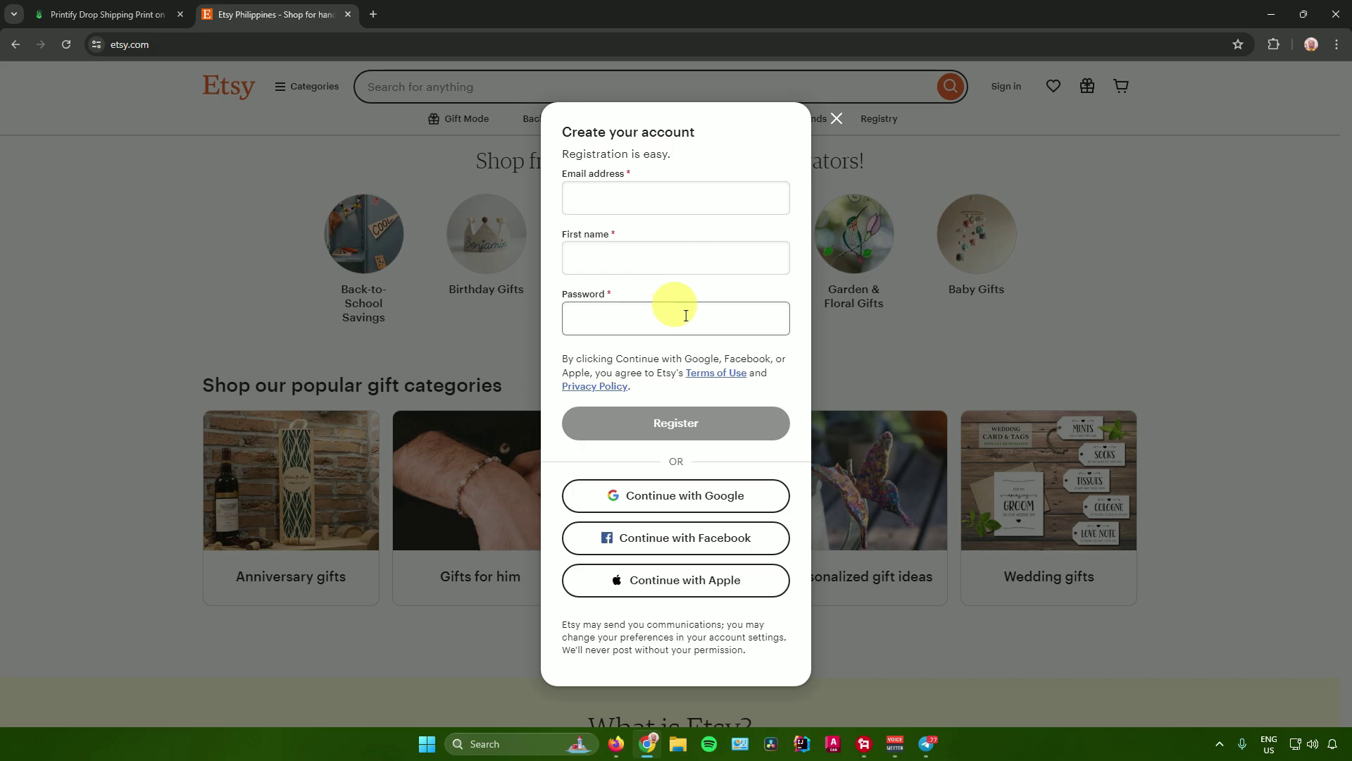
click(778, 502)
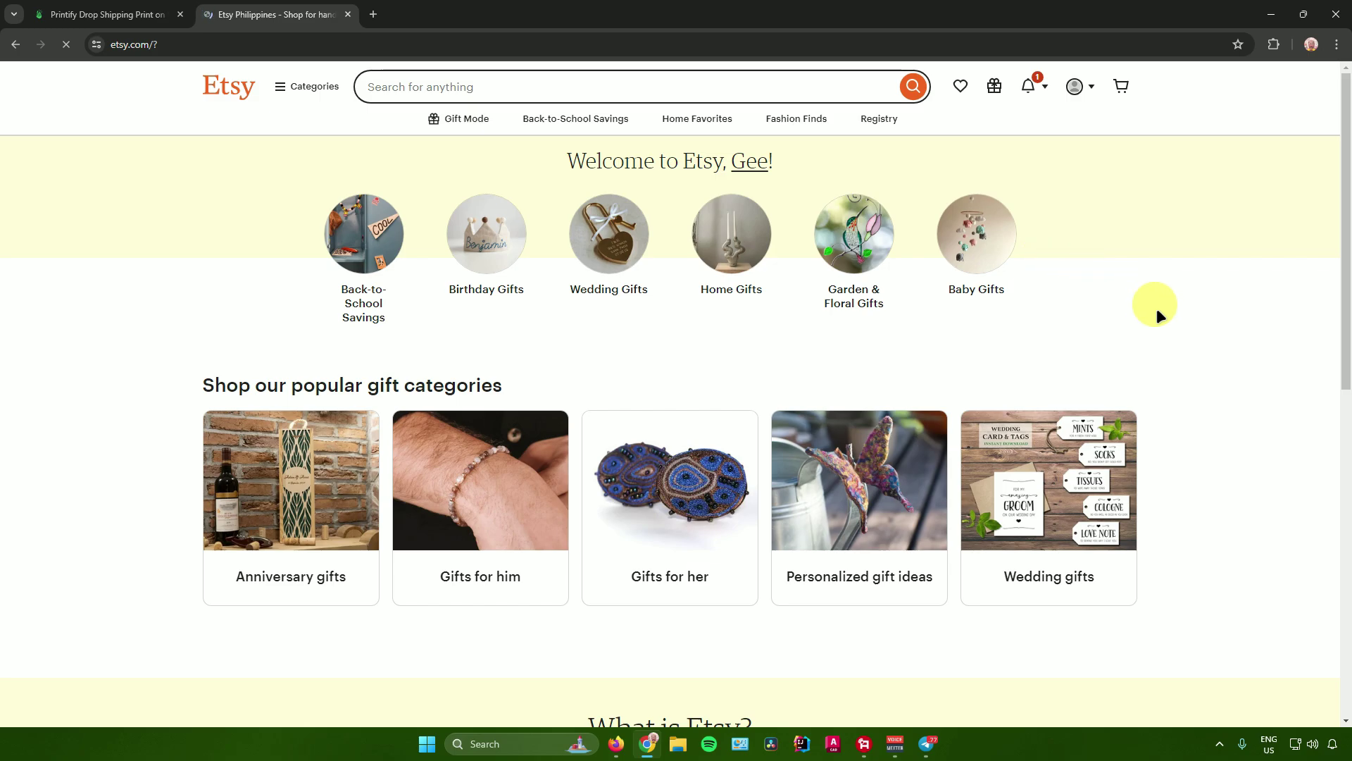
Switch back to Printify and try to connect Etsy as the sales channel, granting Printify access to the Etsy account.
key(ctrl+shift+Tab)
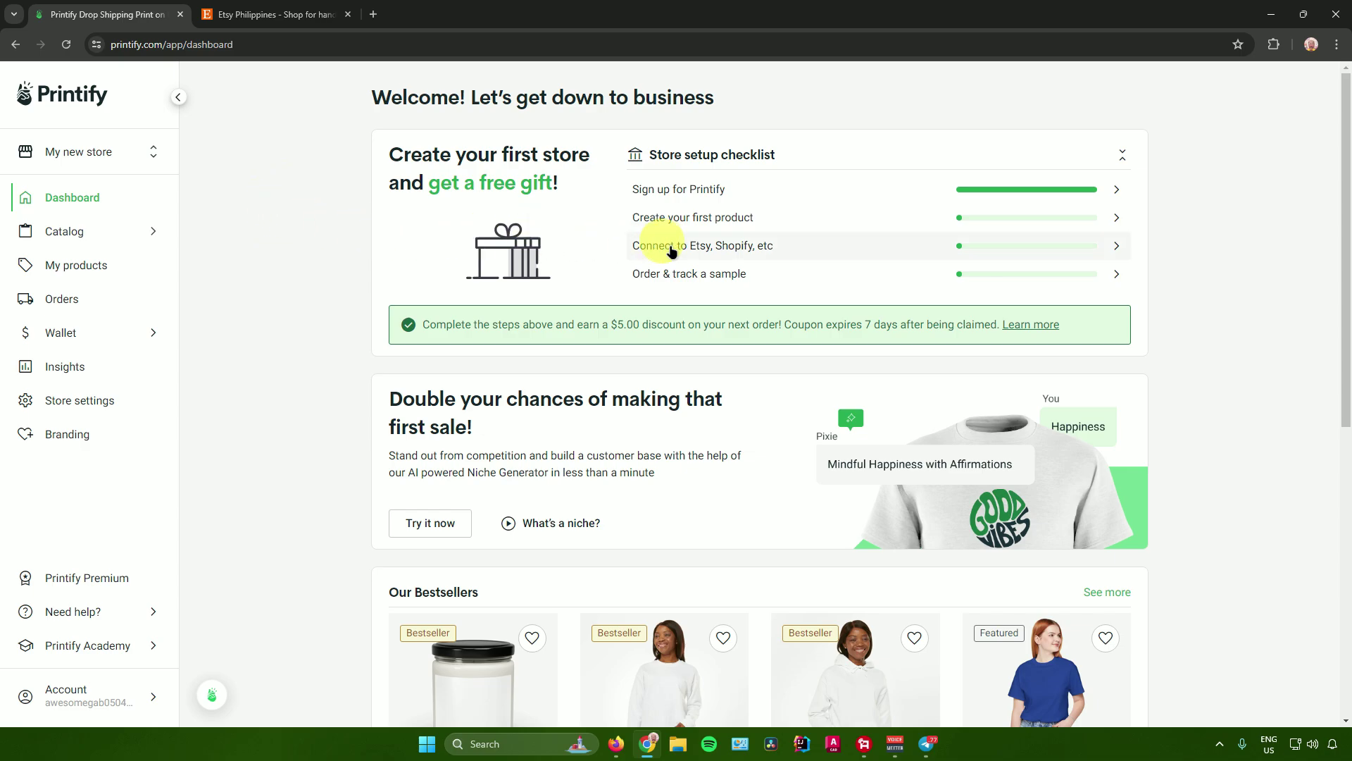
click(711, 246)
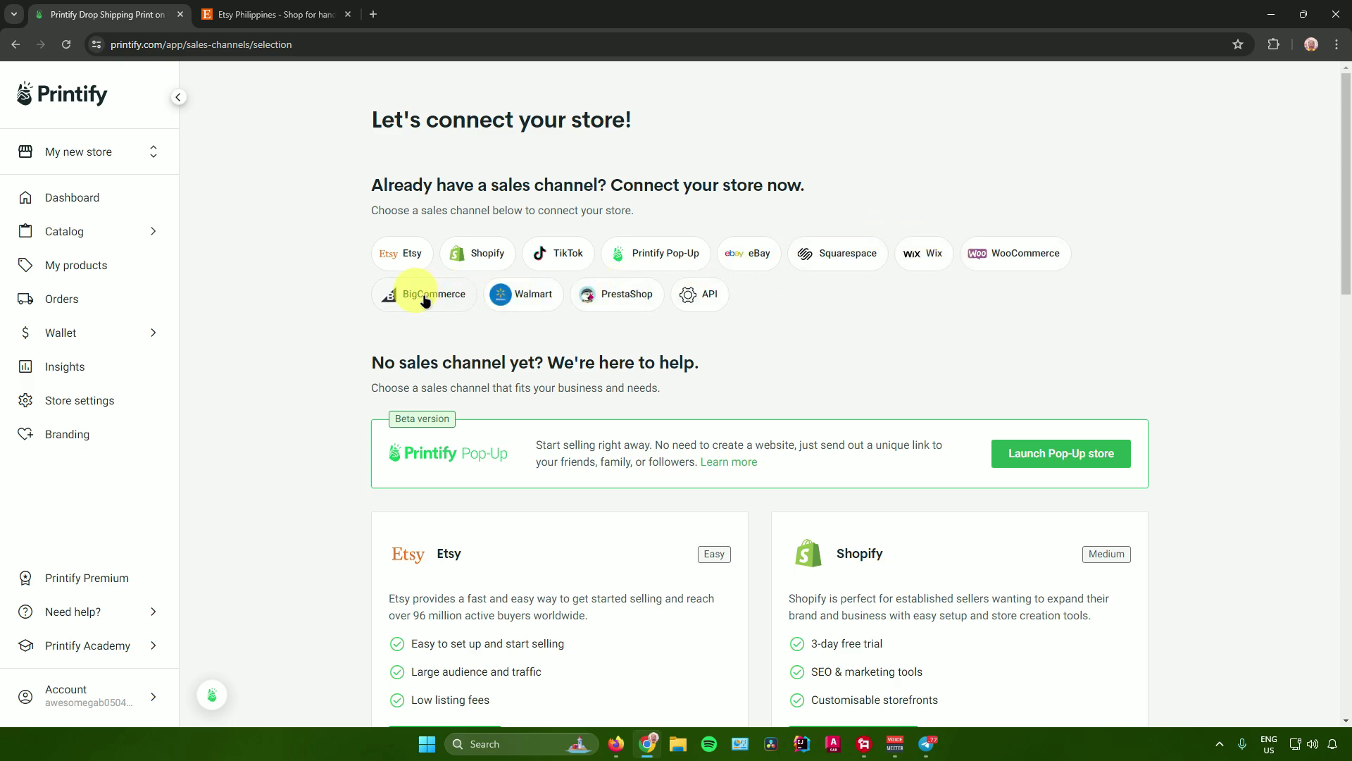
click(388, 255)
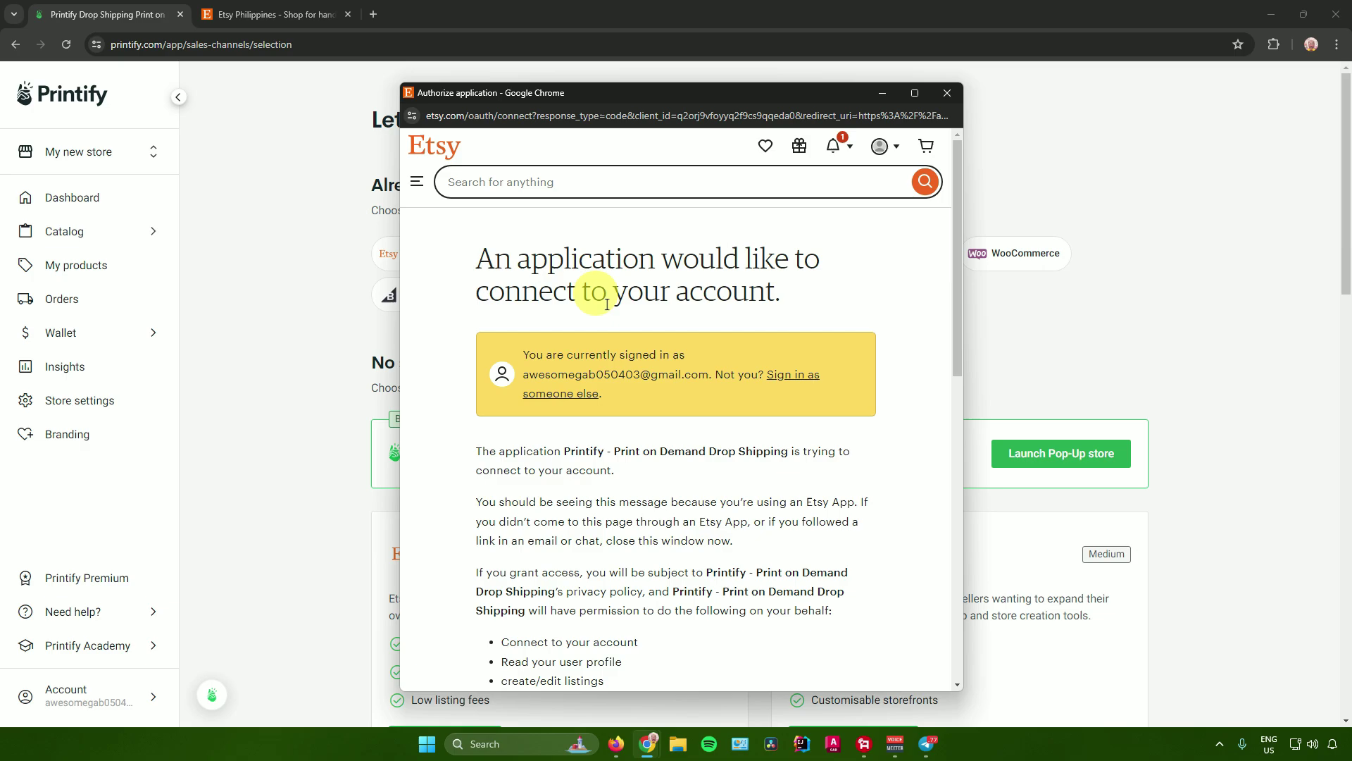
scroll(605, 301, down, 4)
scroll(613, 302, down, 4)
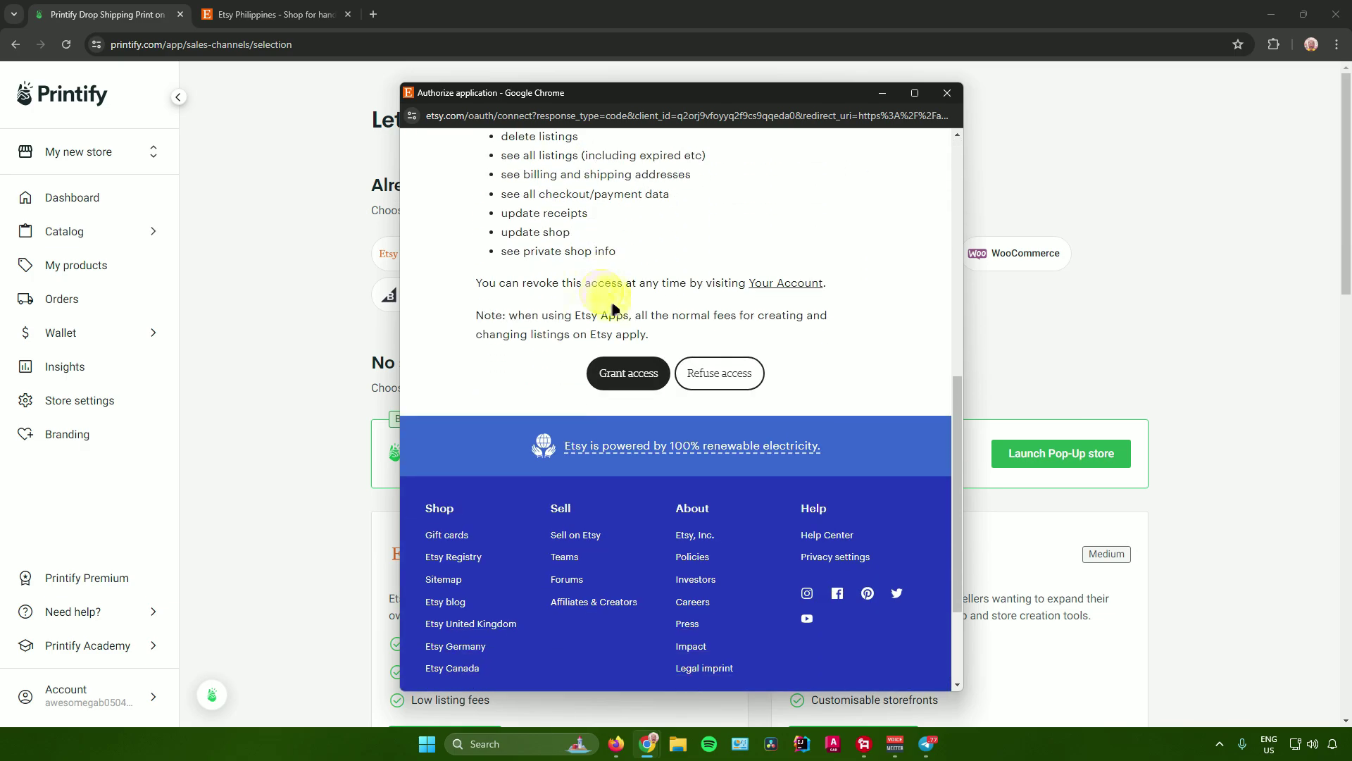
click(620, 365)
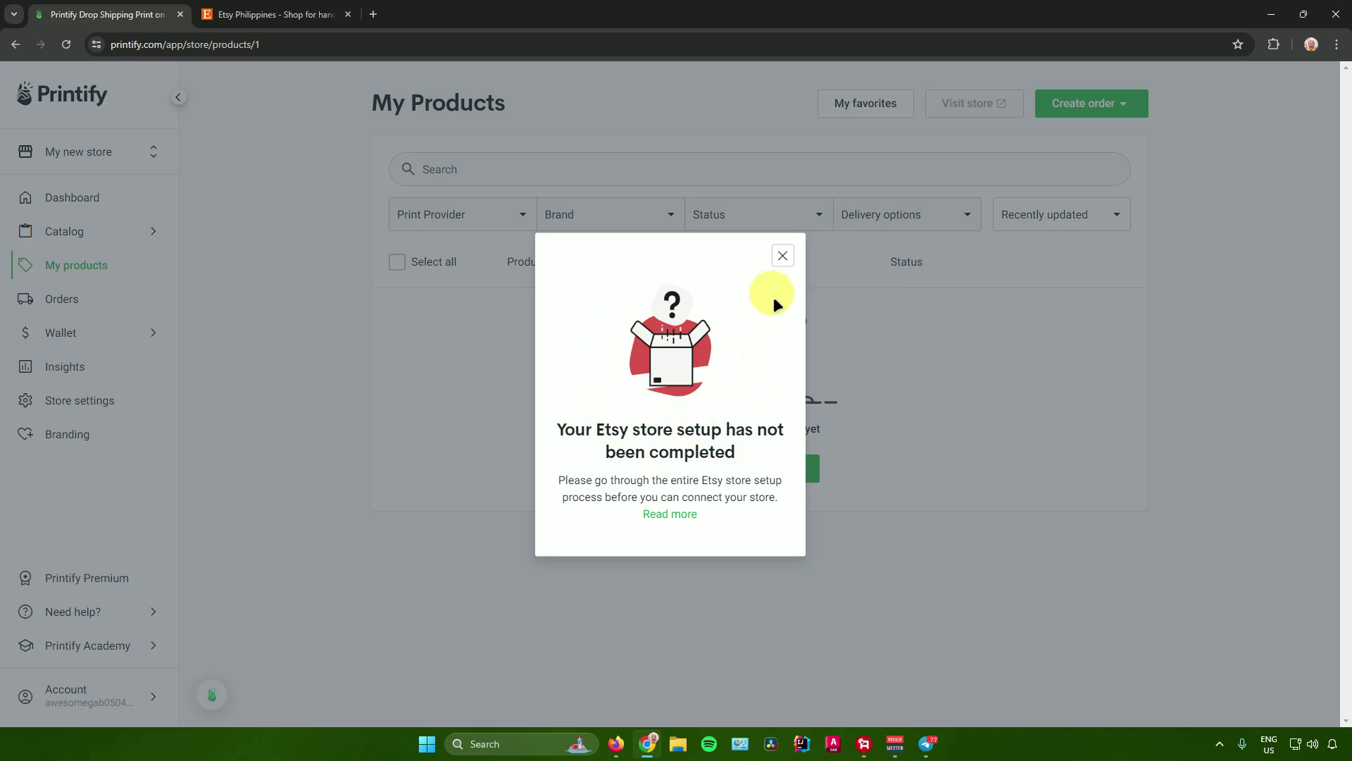
click(783, 256)
Switch to Etsy and begin seller onboarding, answering "I'm just starting to sell for the first time ever".
click(267, 14)
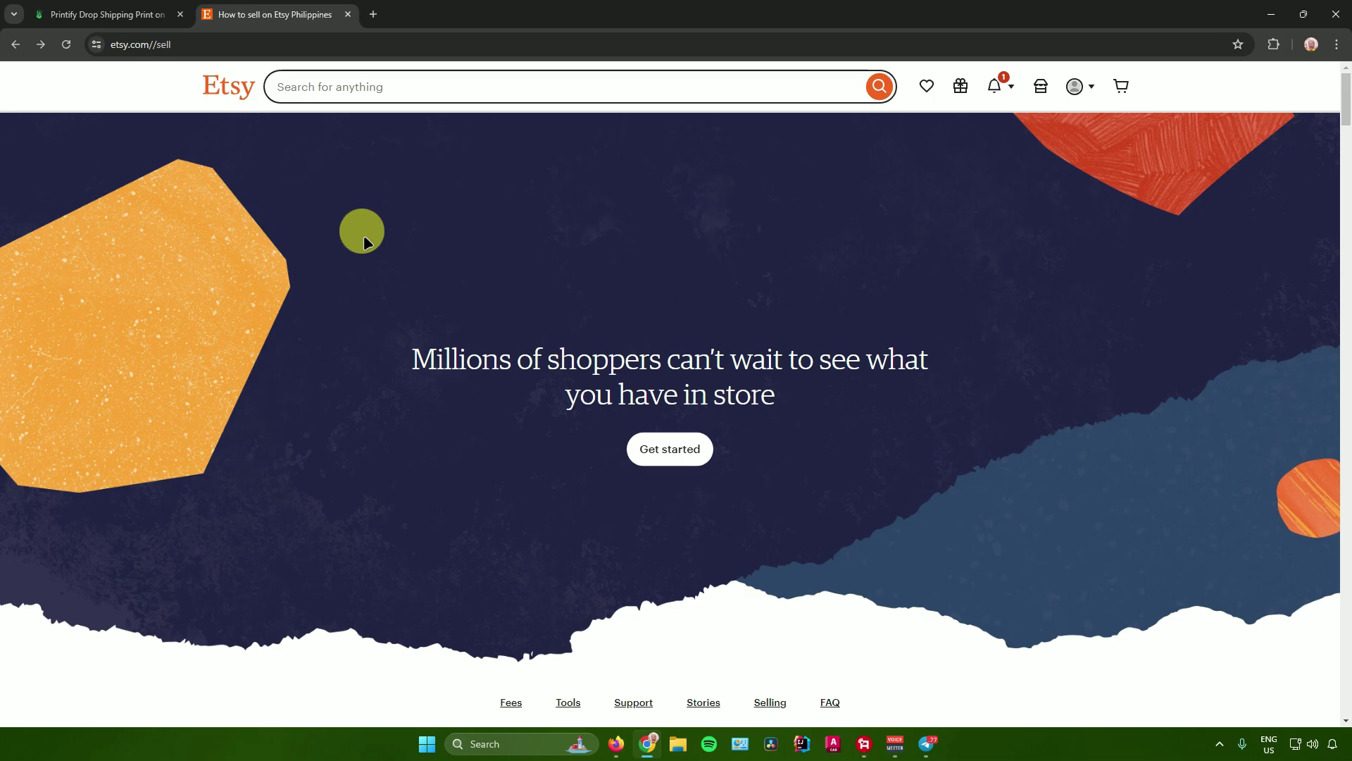
click(667, 448)
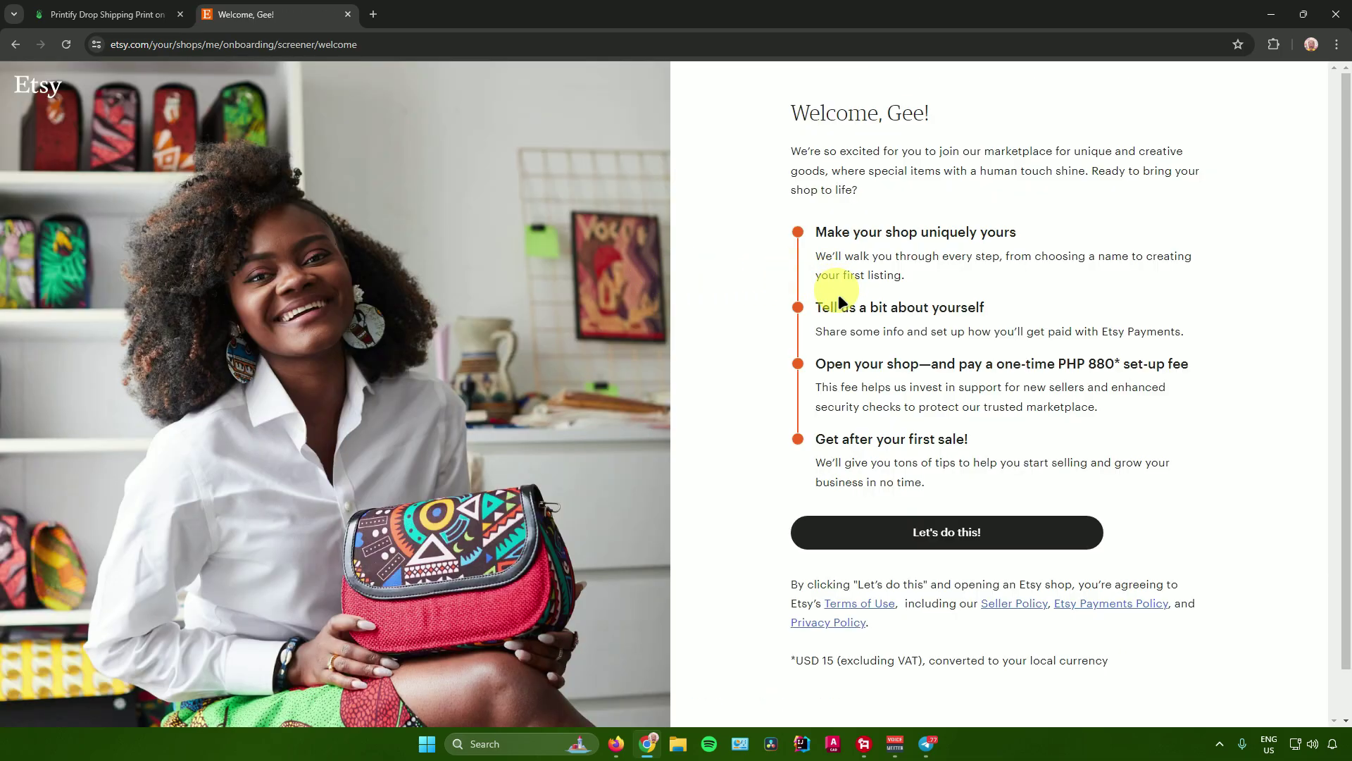
click(969, 531)
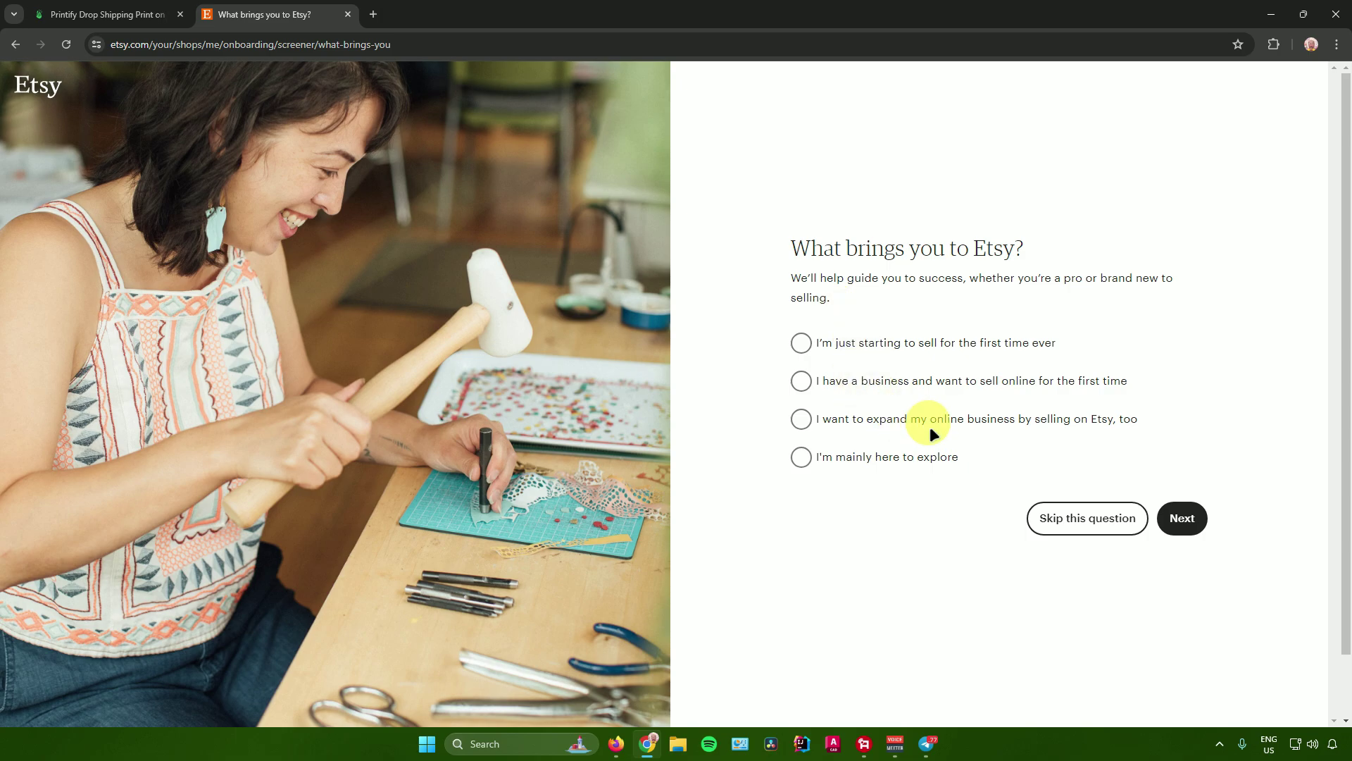
click(933, 346)
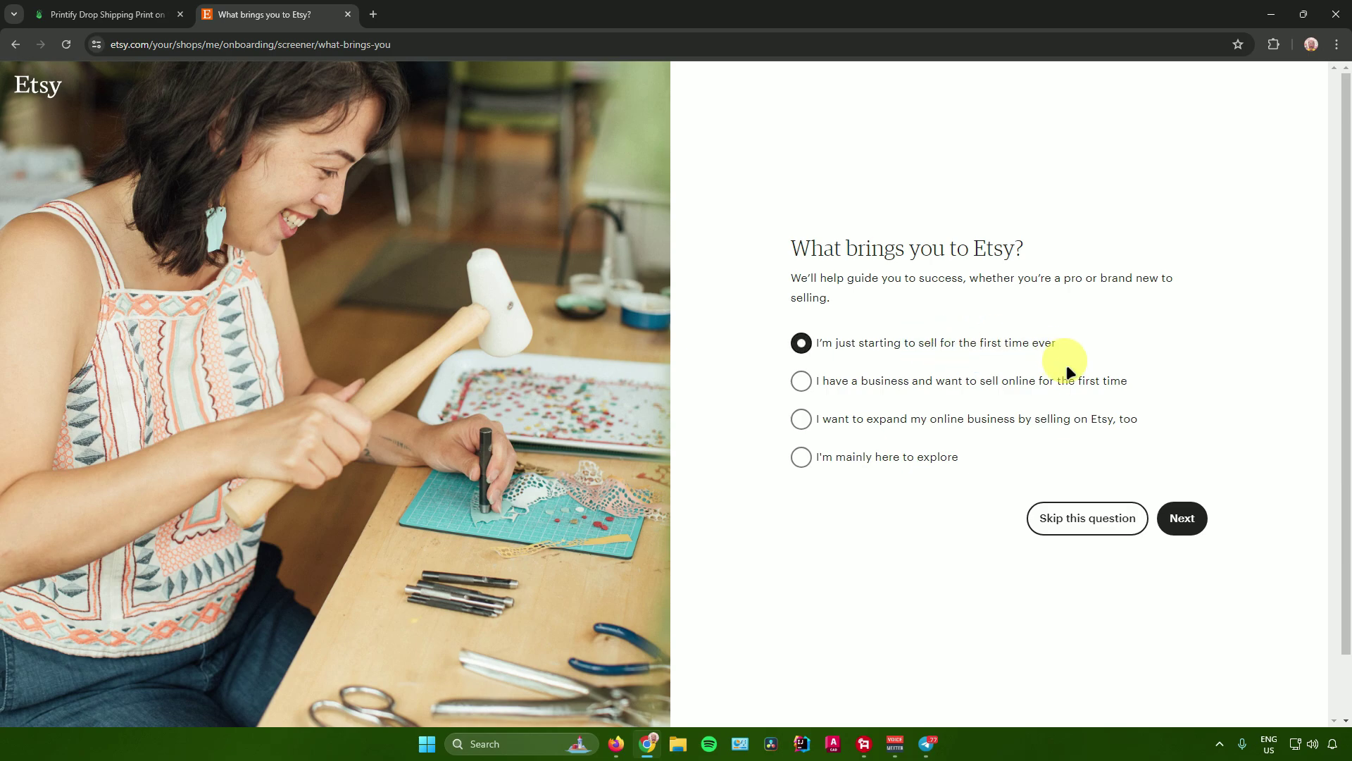
click(1187, 514)
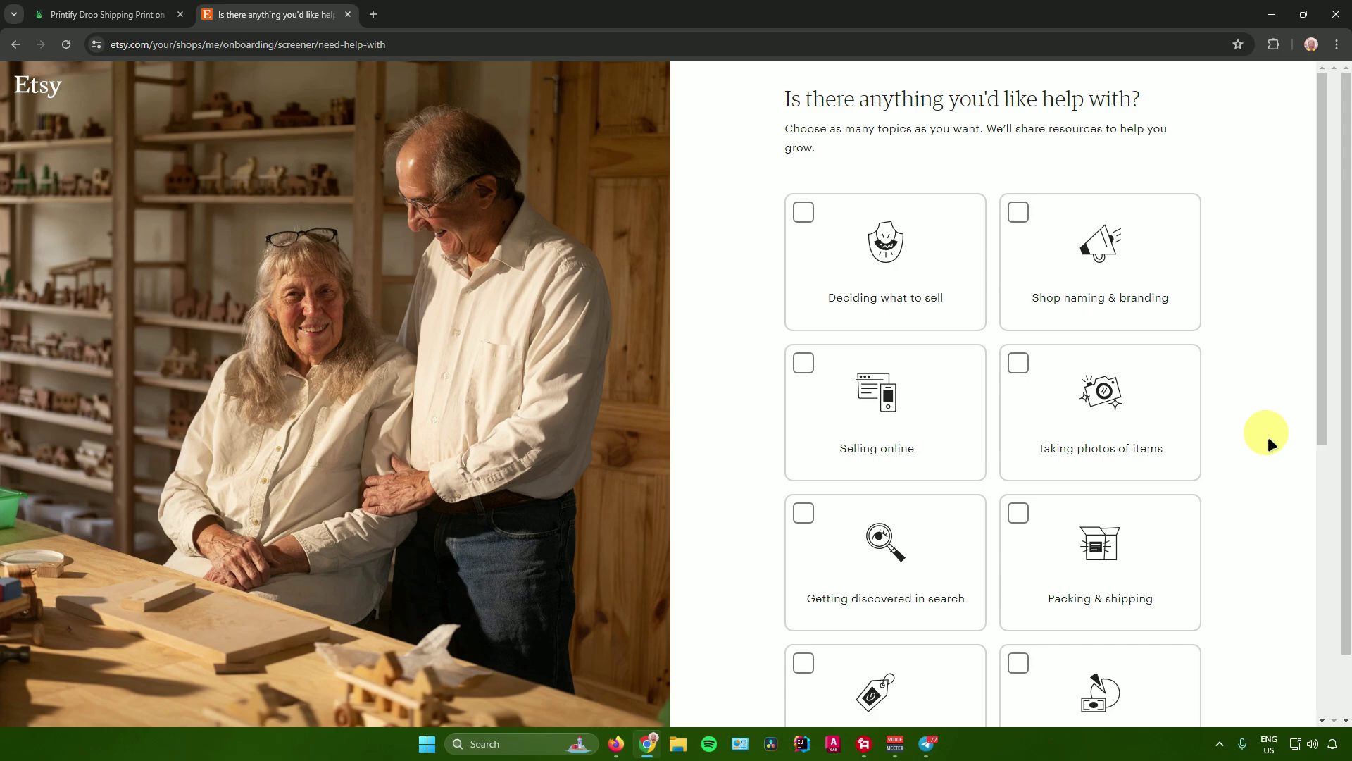
Review the help topics offered and move past the question without selecting any of them.
scroll(1266, 437, down, 3)
scroll(1265, 433, up, 3)
scroll(1265, 437, down, 2)
scroll(1010, 340, up, 2)
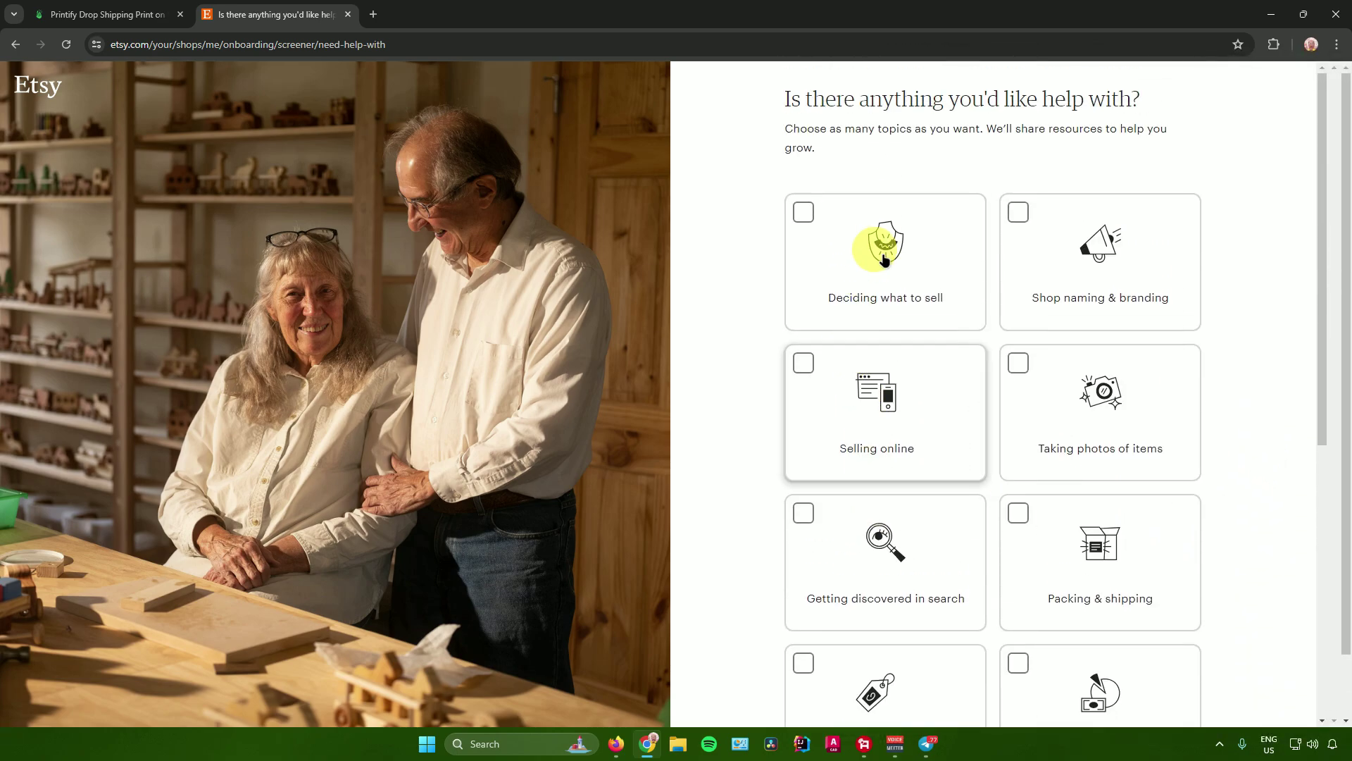
scroll(1095, 380, down, 2)
scroll(1084, 368, up, 2)
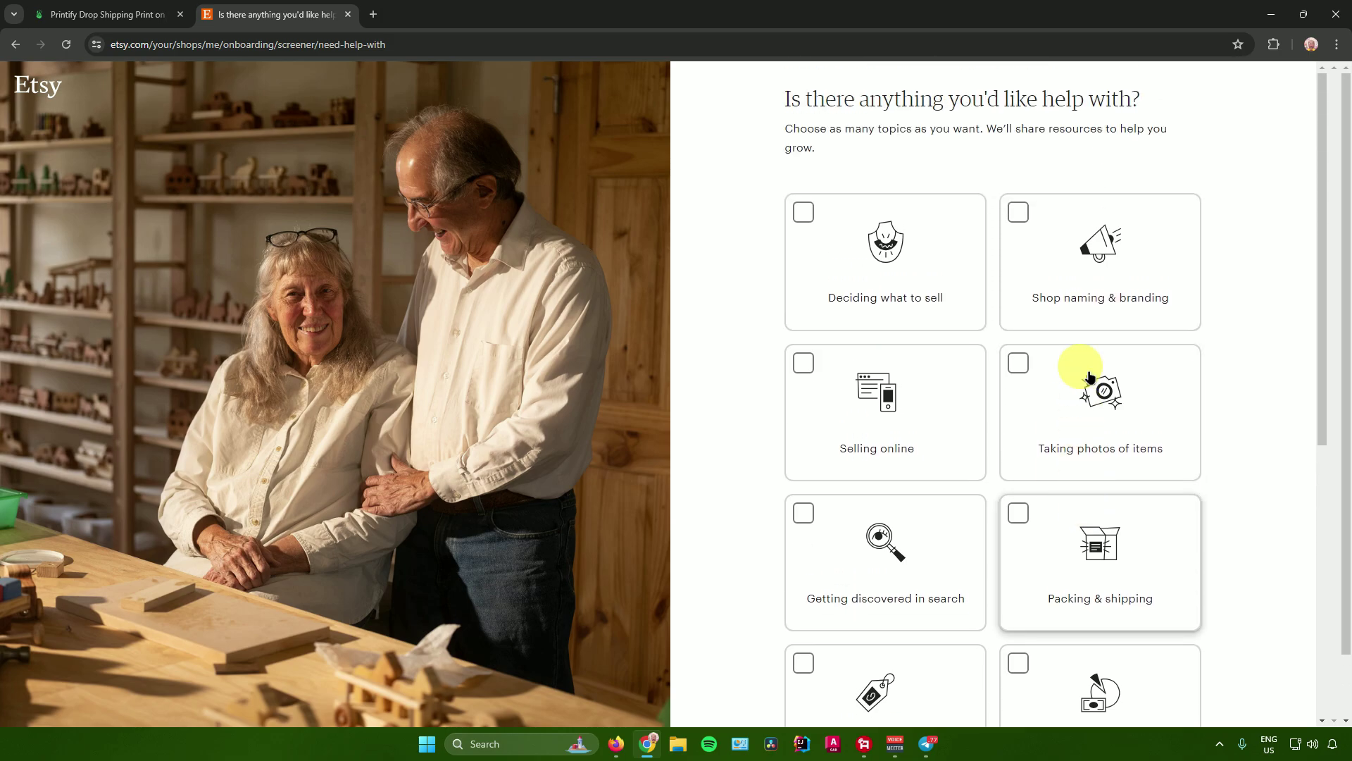
scroll(1078, 366, down, 4)
scroll(1071, 384, up, 2)
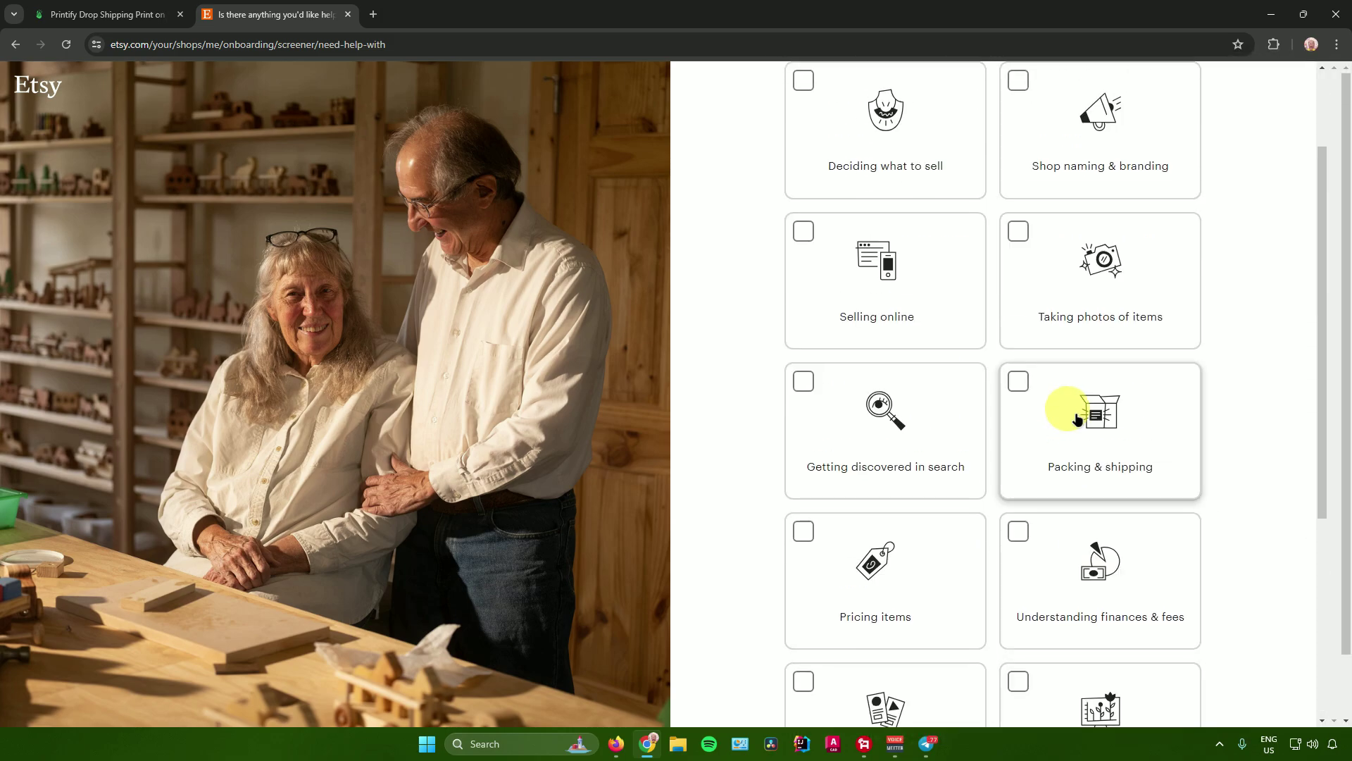
scroll(1074, 417, down, 5)
click(1092, 663)
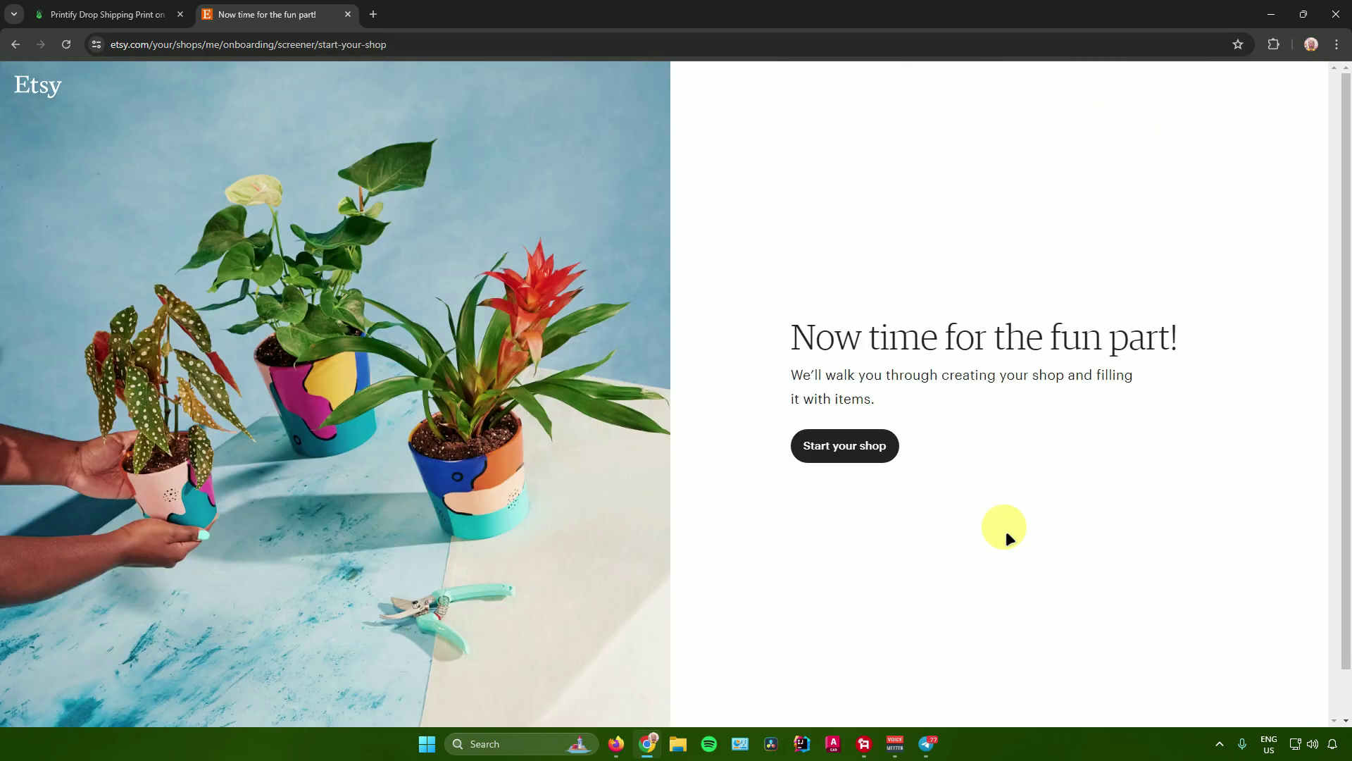
Start the shop setup and save the shop preferences with English, Philippines and Philippine Peso.
click(851, 445)
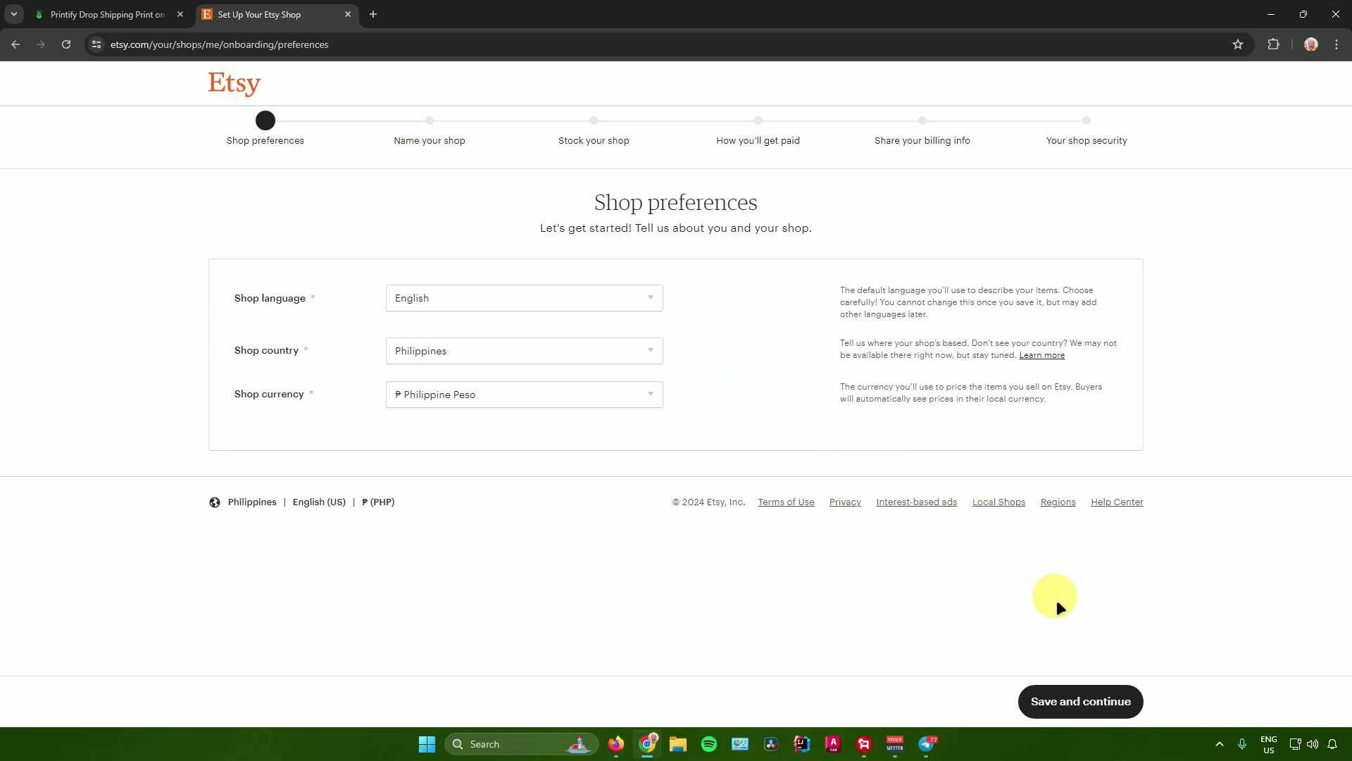
click(1097, 701)
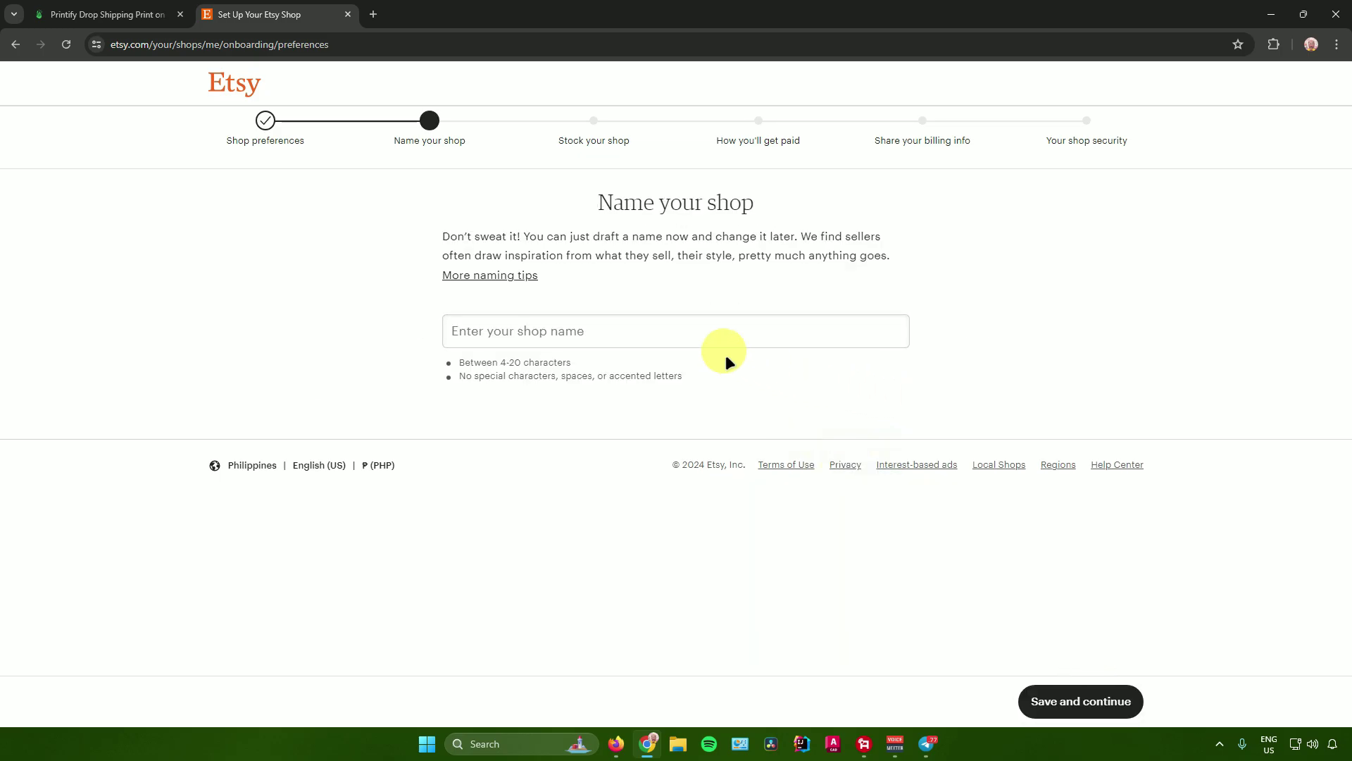
Name the shop SampleShopByGee and save it to continue to stocking the shop.
click(673, 333)
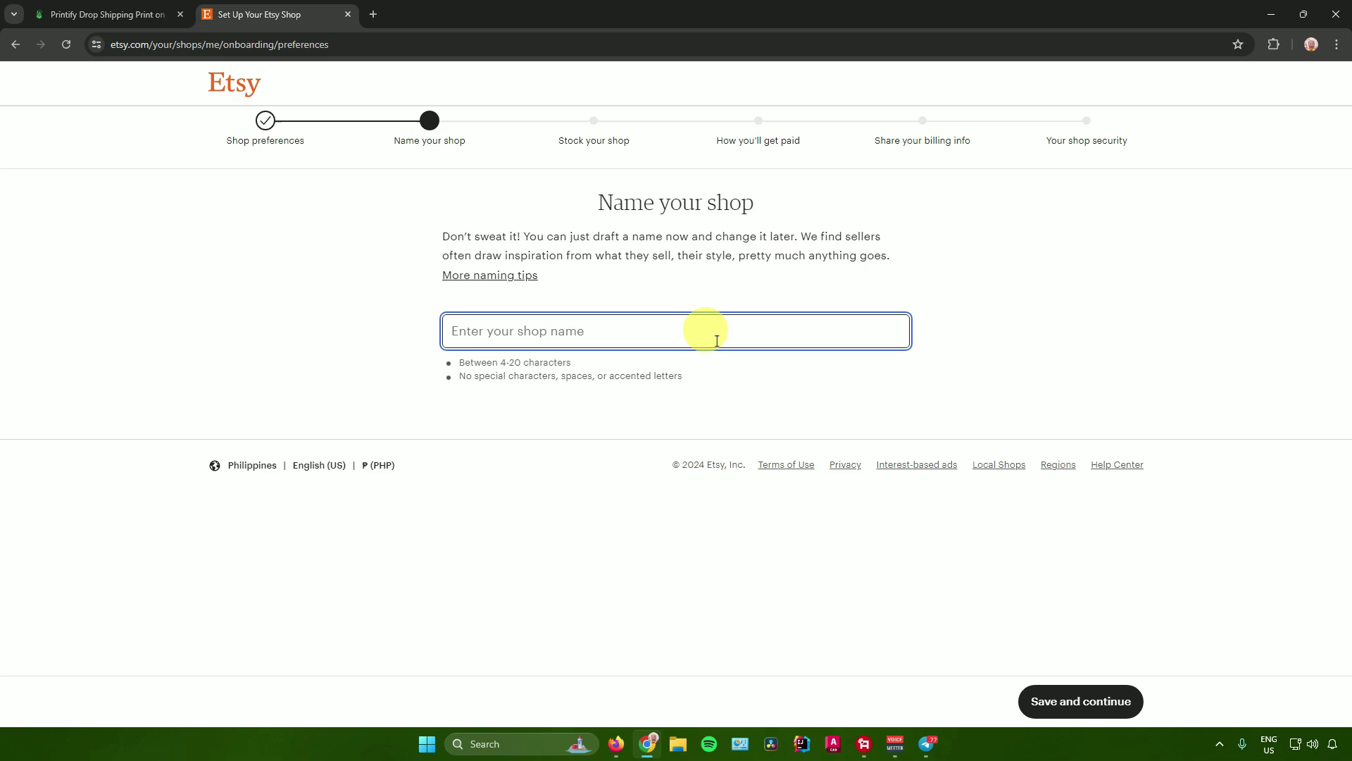
text(Sample Shop)
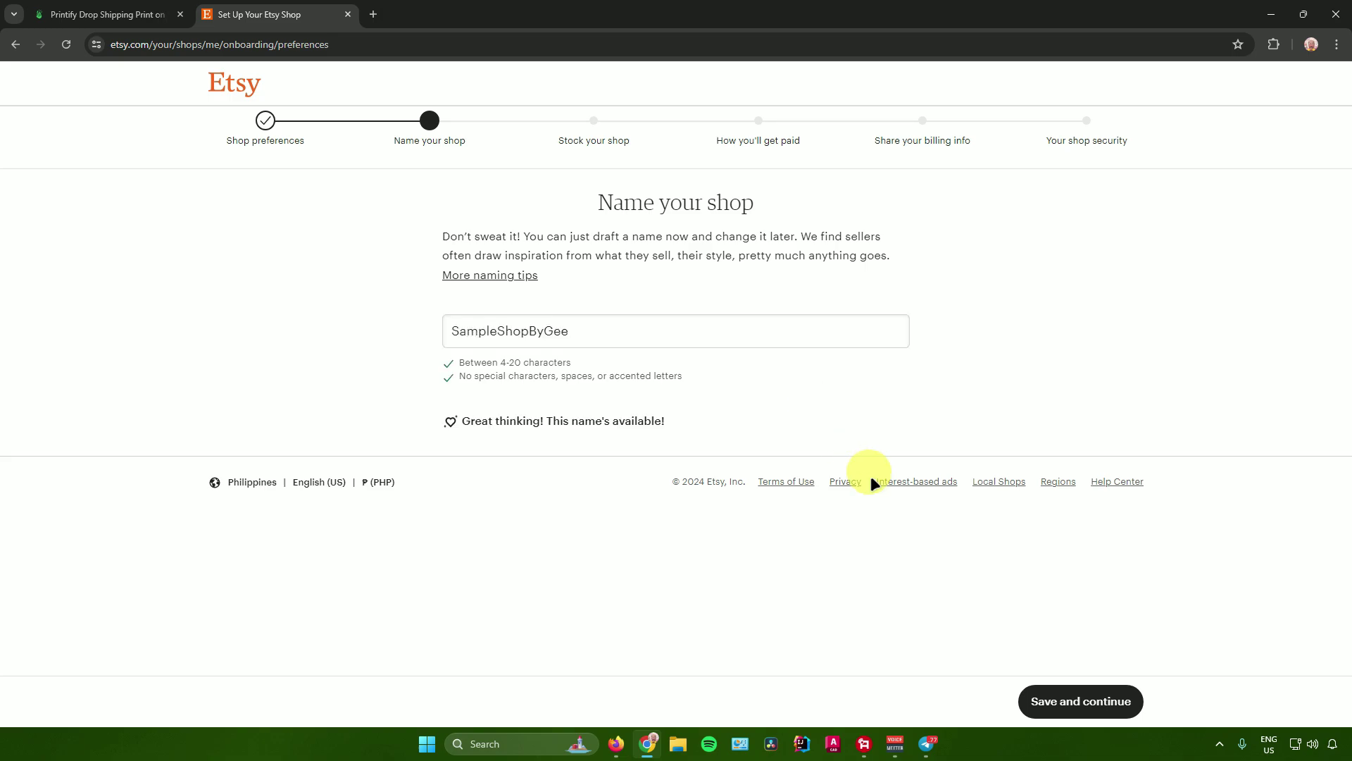
click(1094, 702)
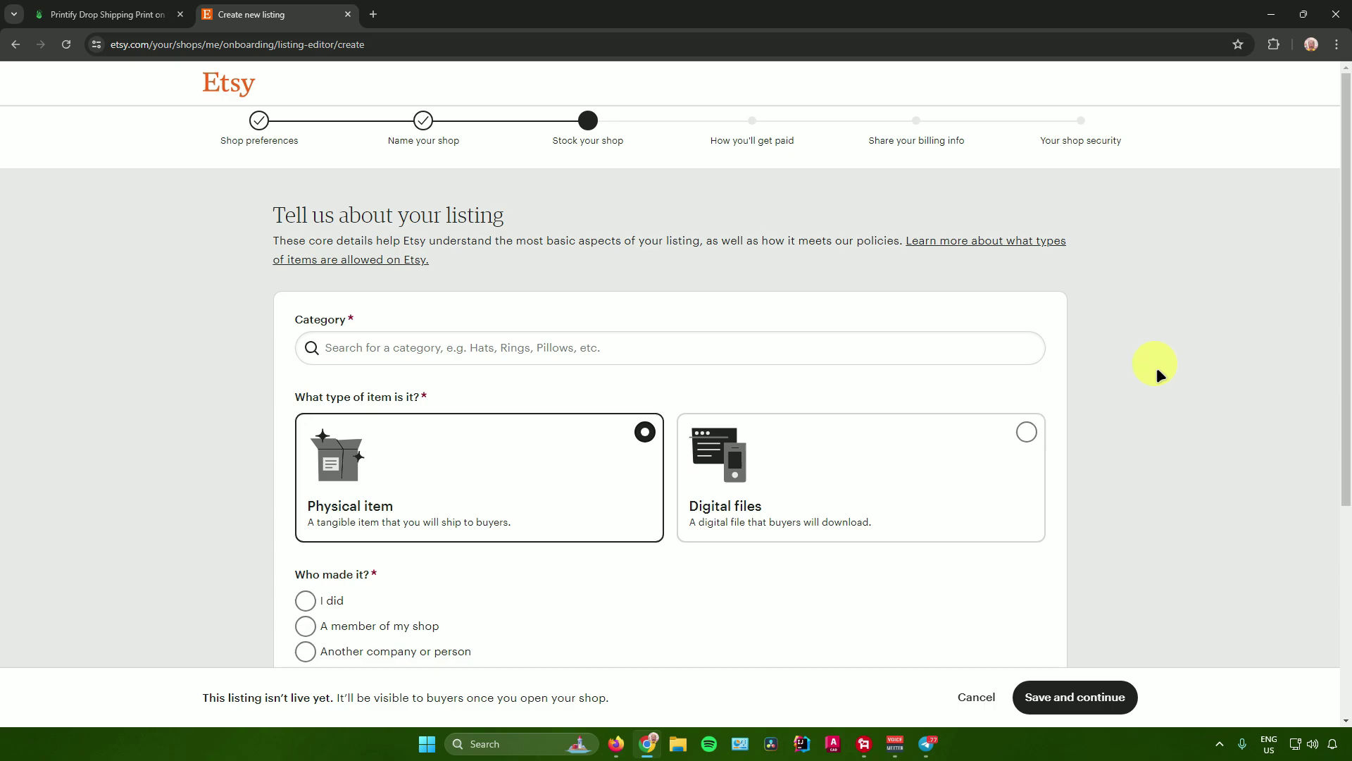
Save the listing's core details with category T-shirts, Physical item, "I did", "A finished product" and Made To Order.
scroll(1157, 366, down, 2)
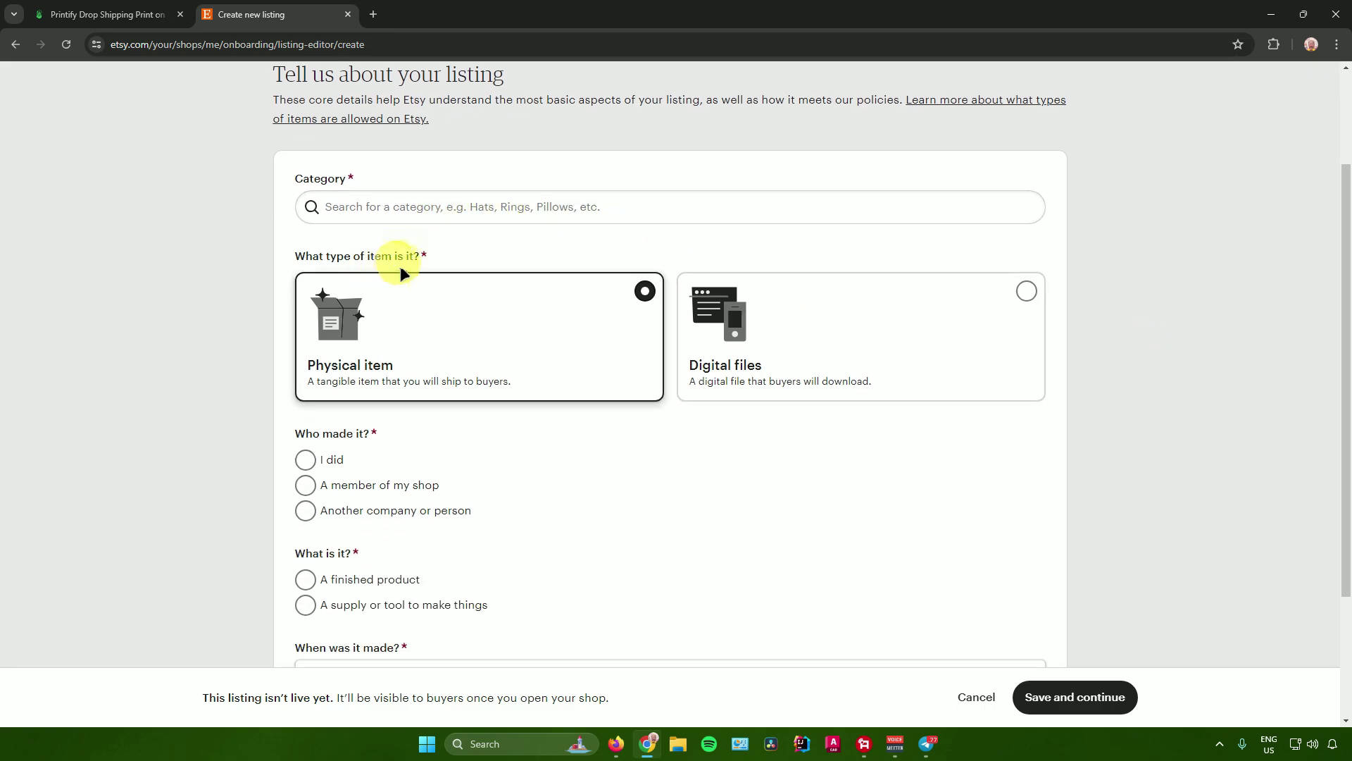
scroll(738, 445, down, 1)
scroll(739, 445, down, 2)
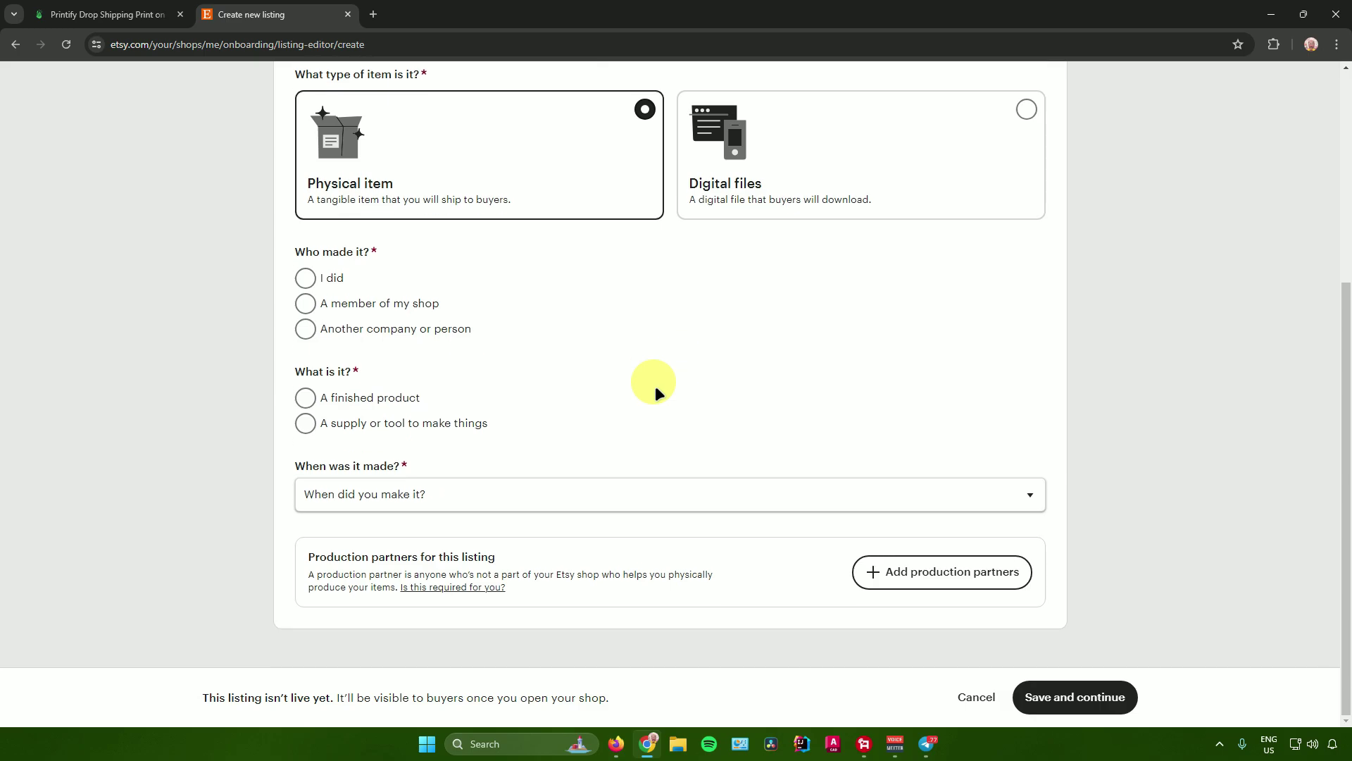
scroll(656, 386, up, 5)
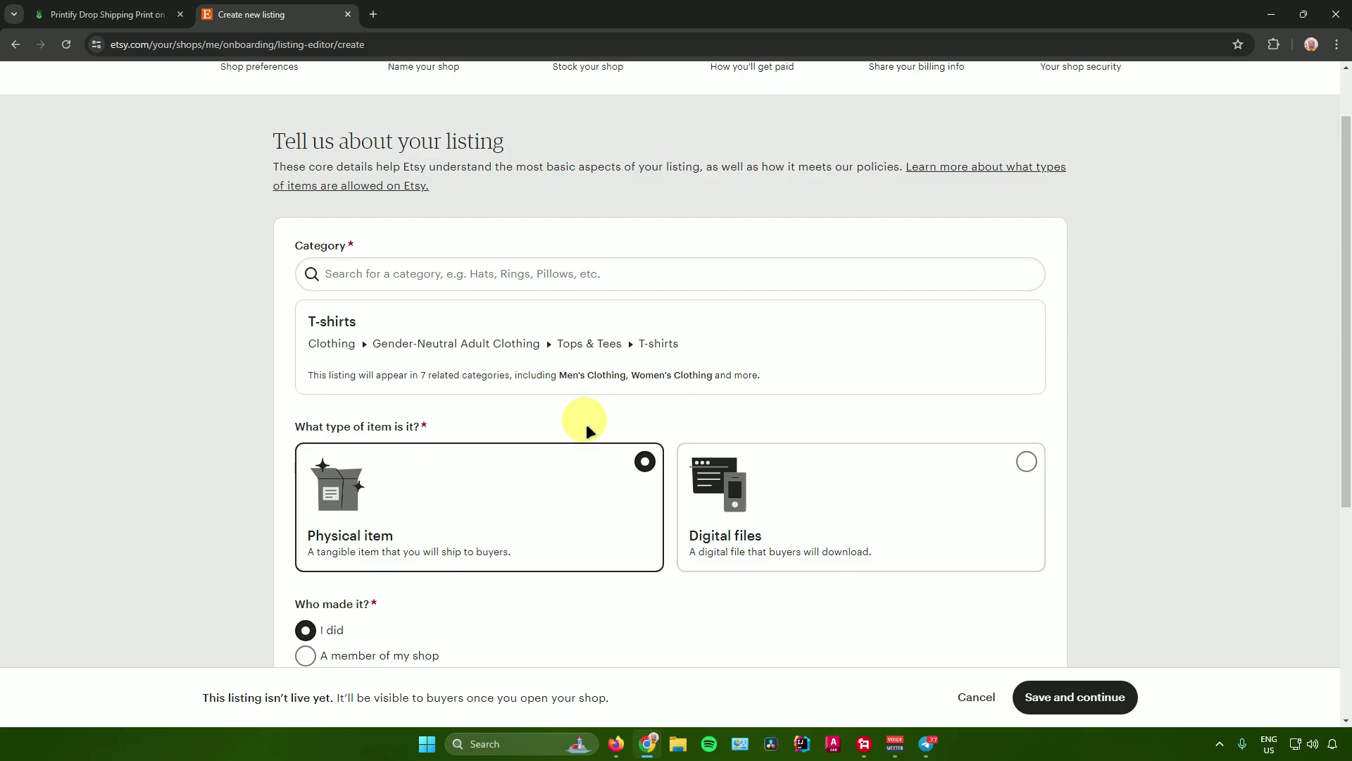
scroll(585, 444, up, 1)
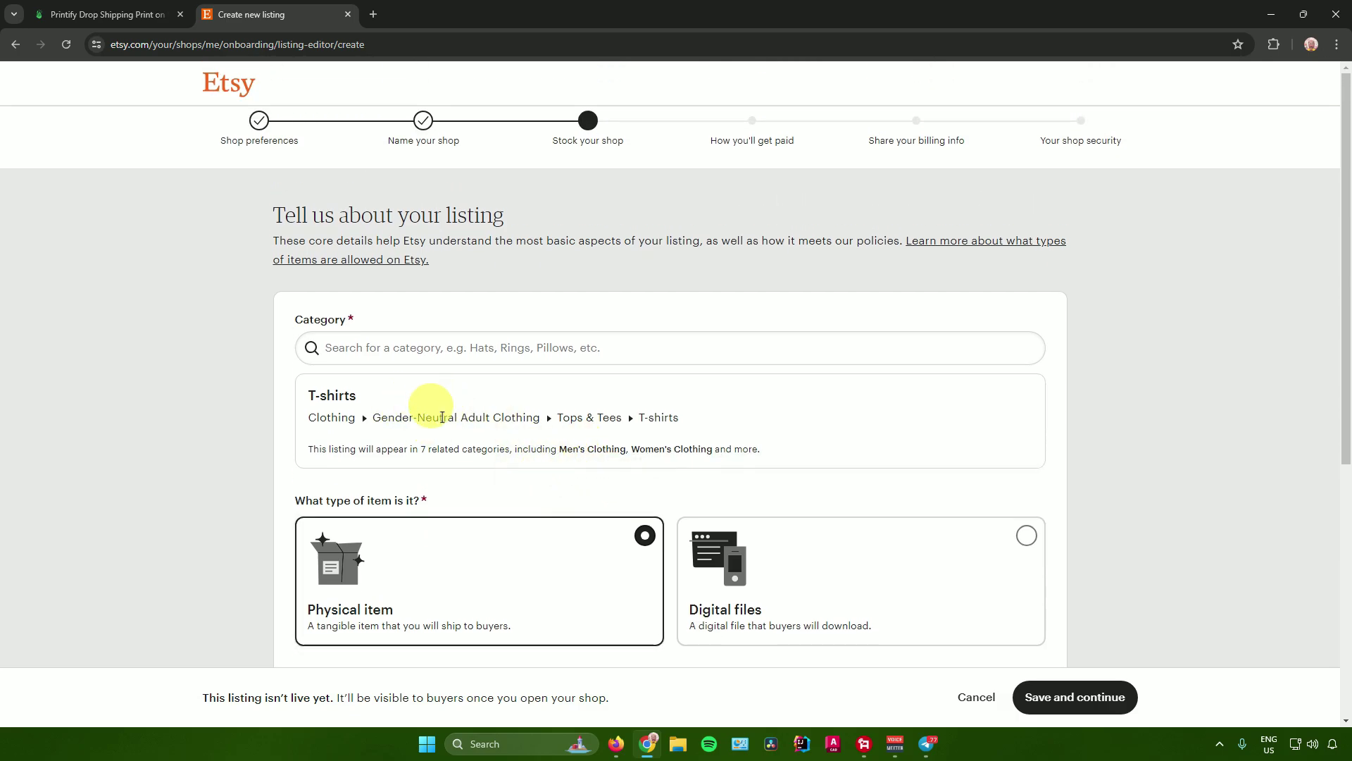
scroll(478, 441, down, 1)
scroll(514, 451, down, 2)
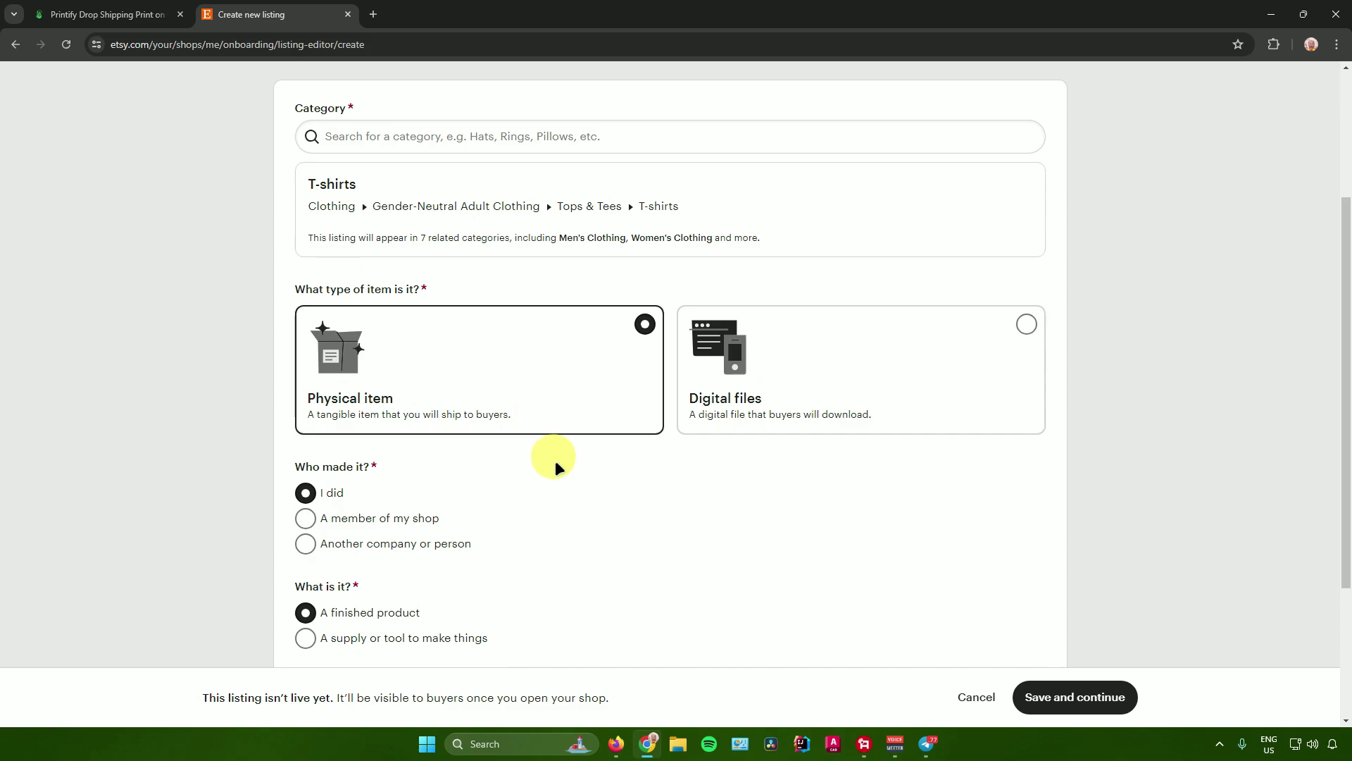
scroll(556, 471, down, 3)
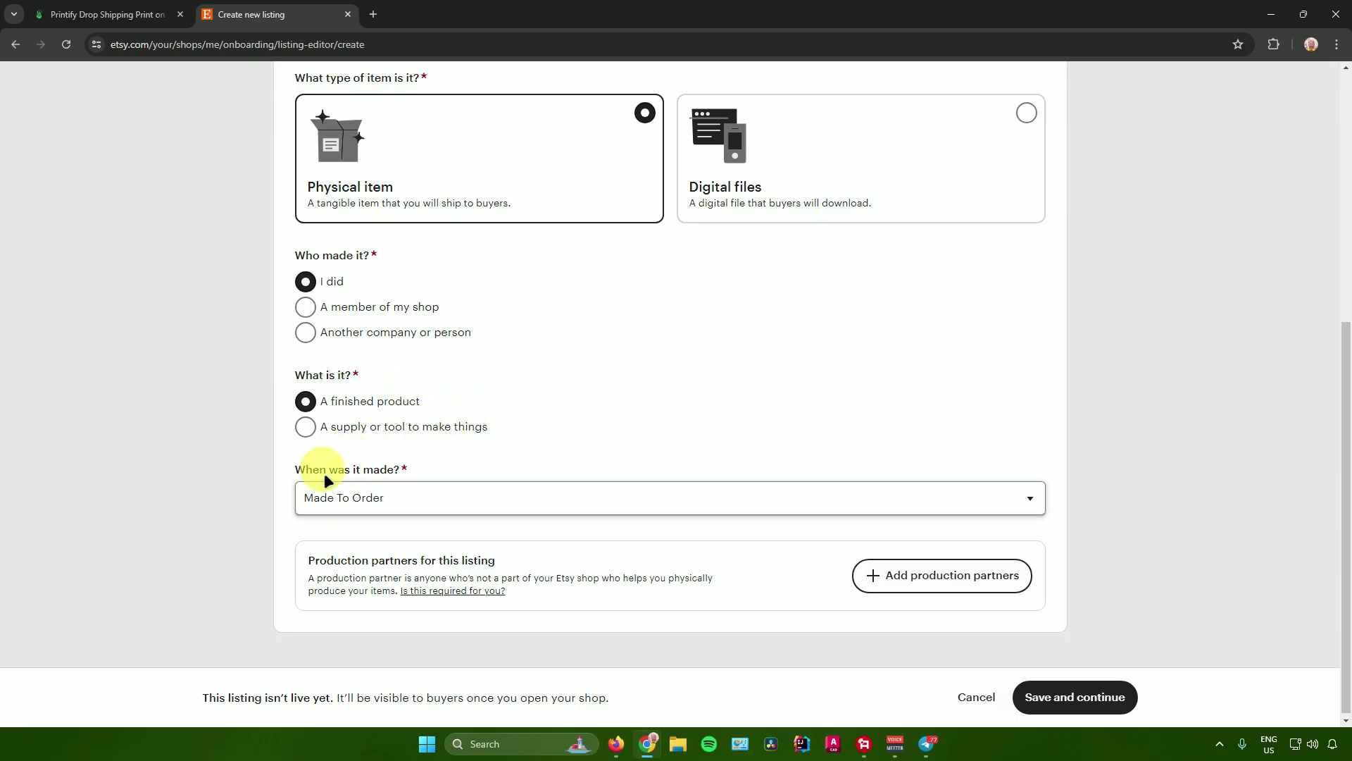
scroll(582, 476, up, 3)
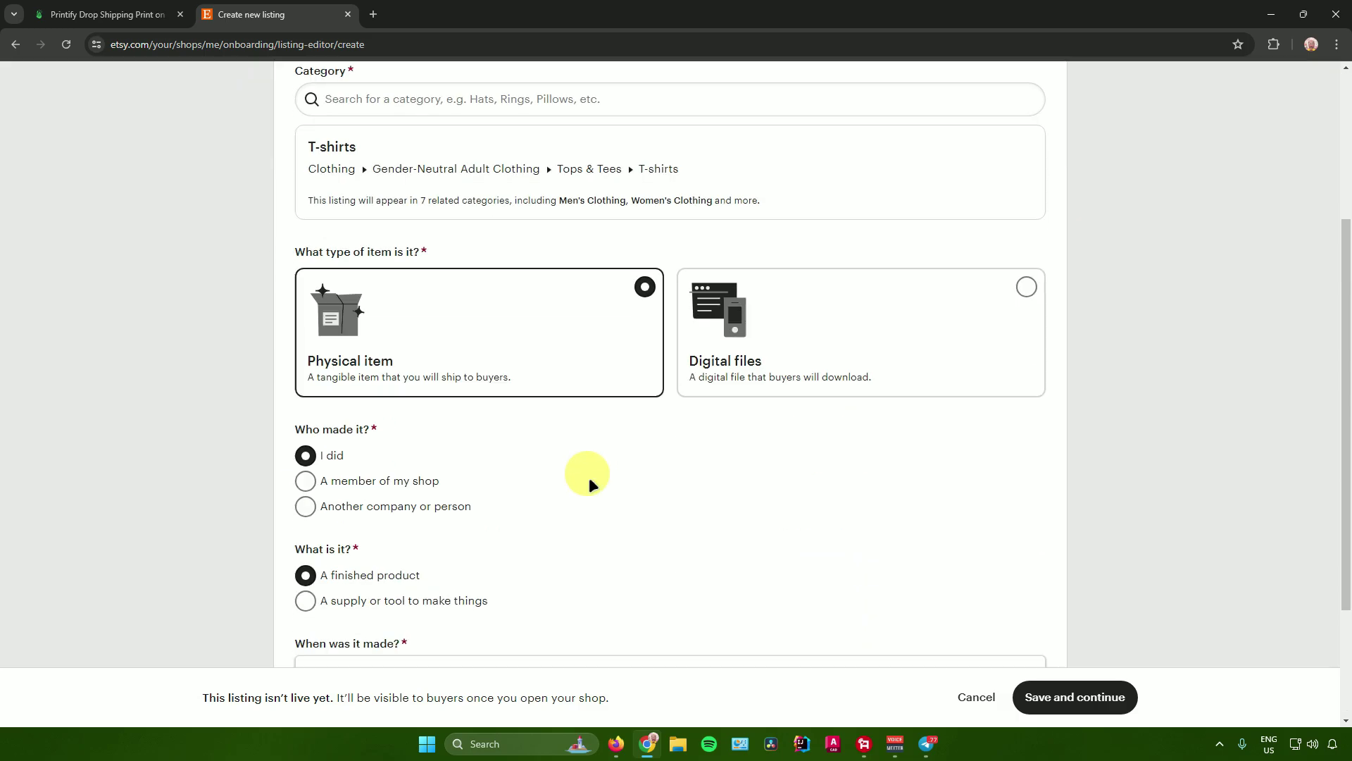
scroll(589, 483, up, 3)
scroll(597, 483, down, 5)
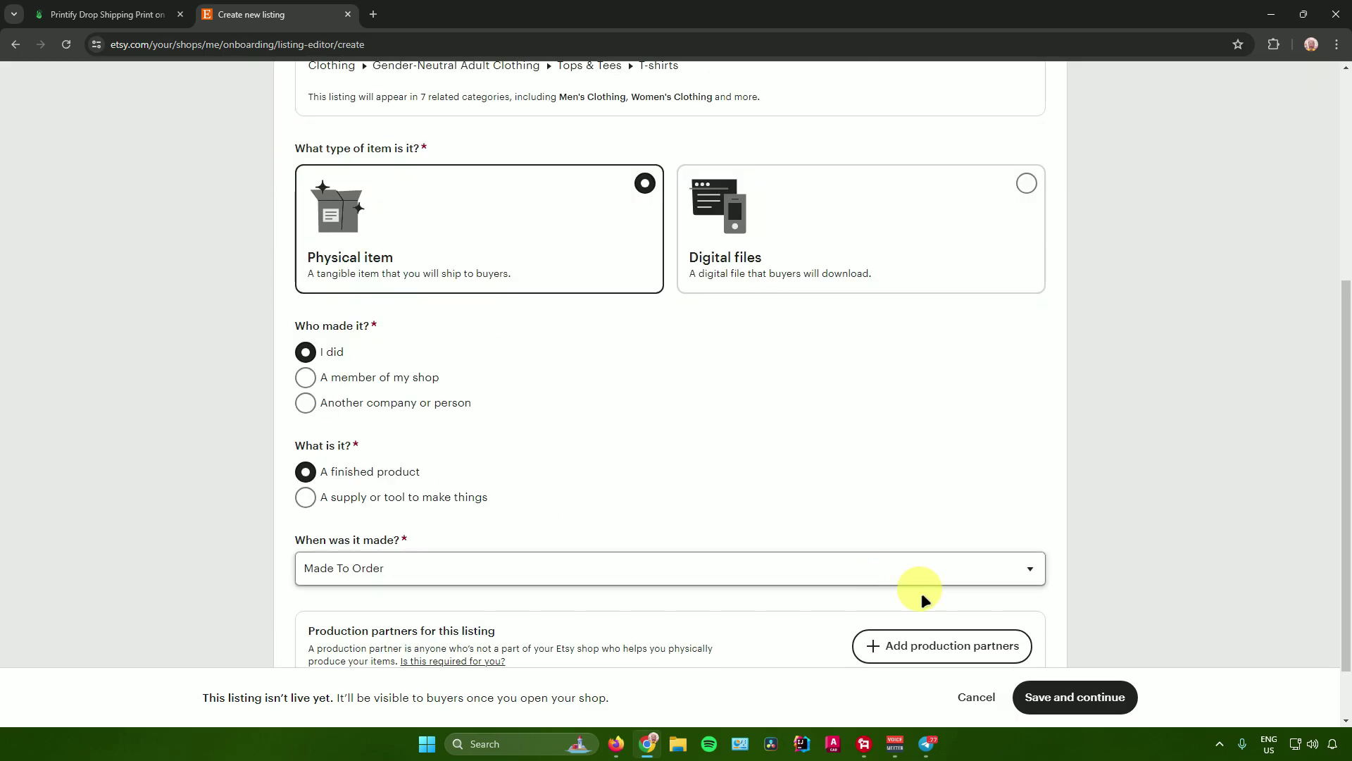
click(1084, 701)
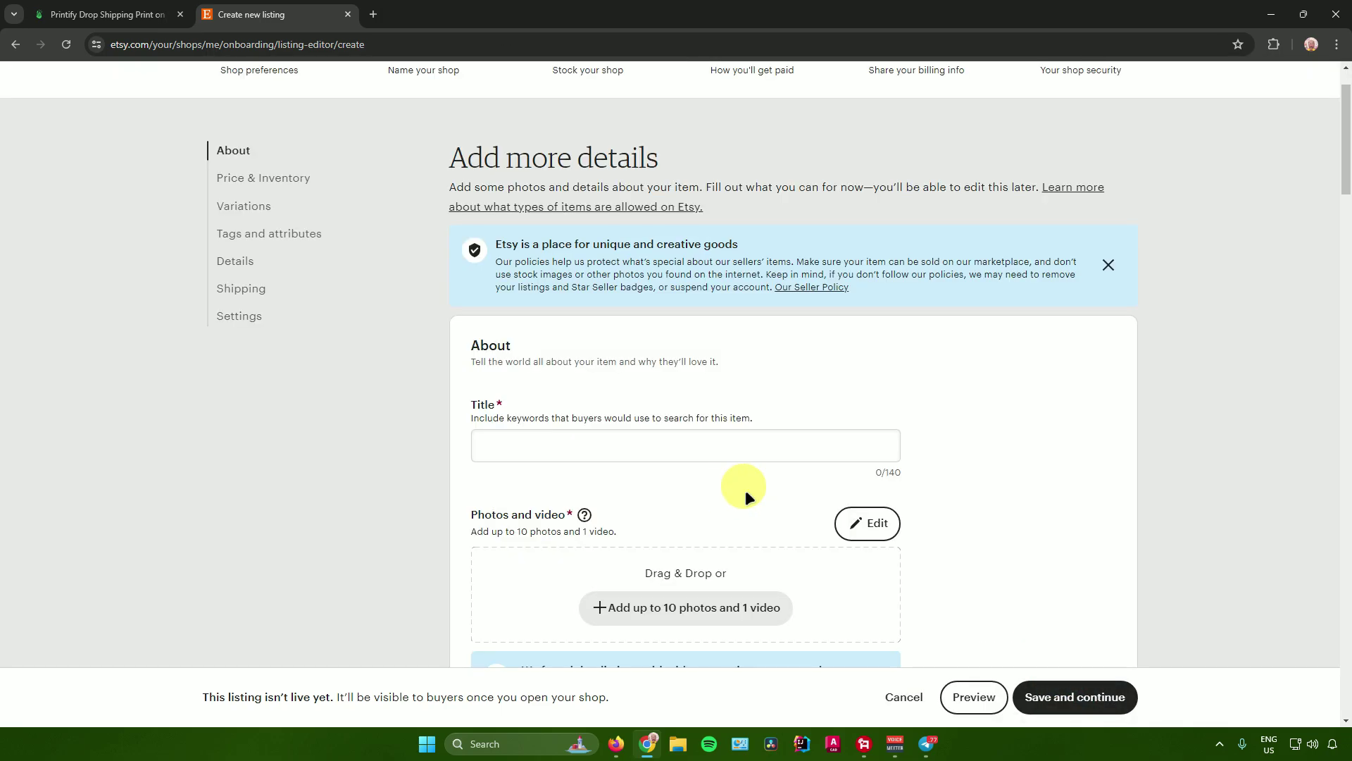
Look through the listing details form, from title, photos and description to price, attributes, shipping and return settings.
scroll(697, 389, down, 3)
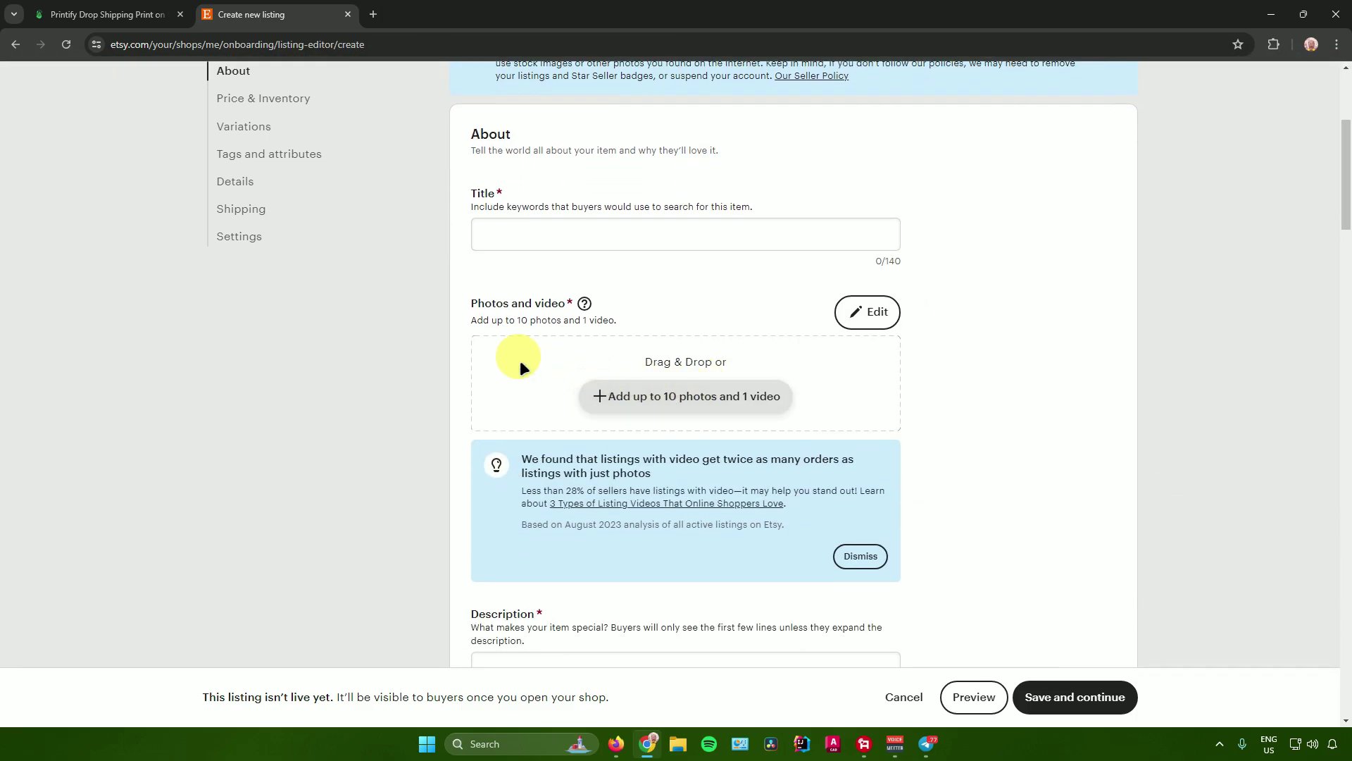
scroll(465, 342, down, 3)
scroll(462, 344, down, 4)
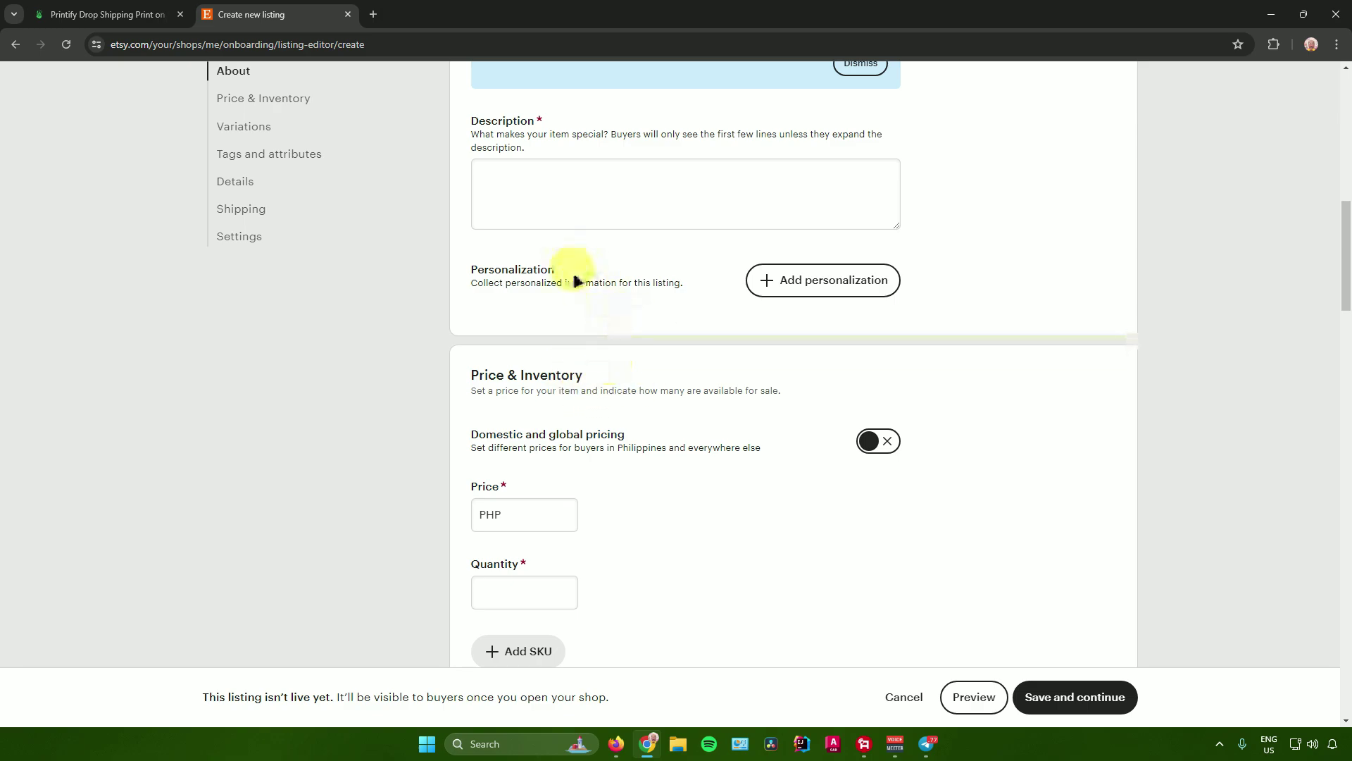
scroll(589, 292, down, 3)
scroll(606, 360, down, 3)
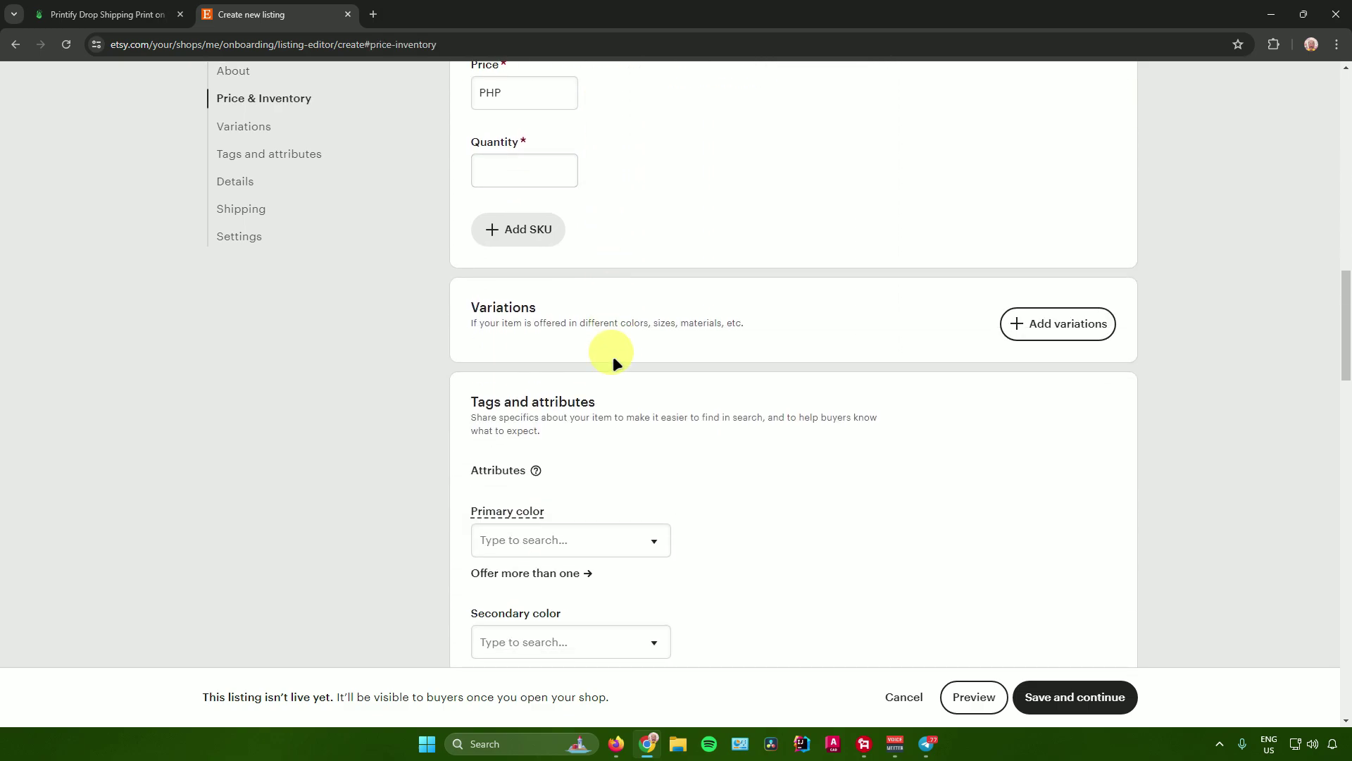
scroll(613, 357, down, 2)
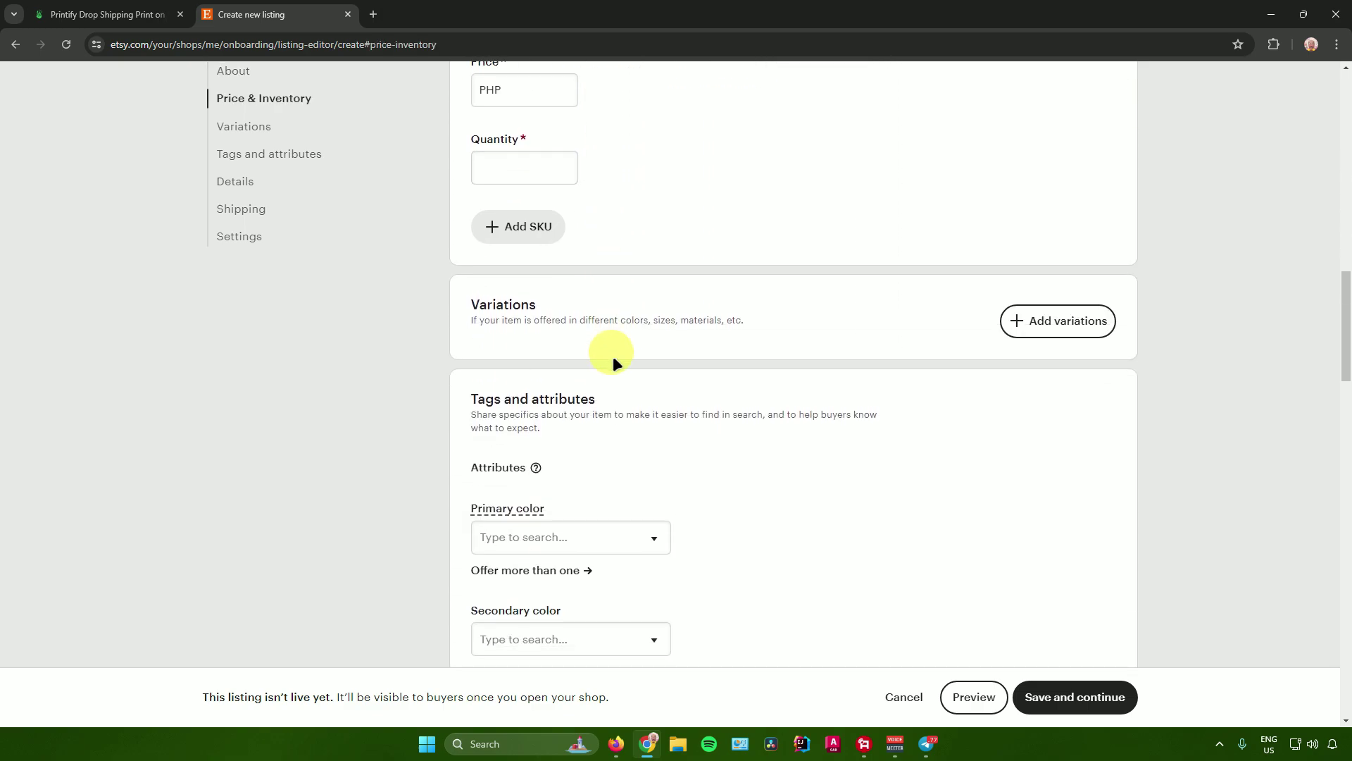
scroll(613, 357, down, 3)
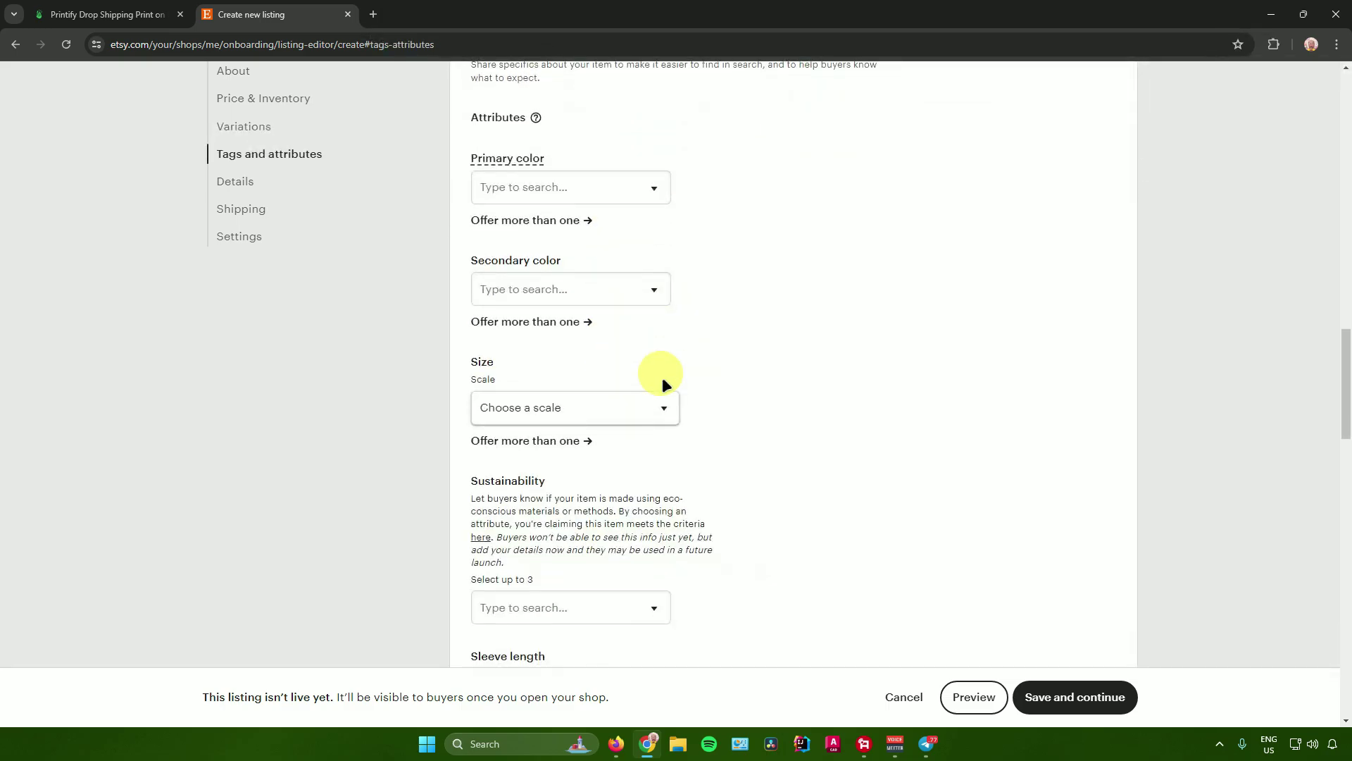
scroll(662, 380, down, 12)
scroll(687, 386, down, 5)
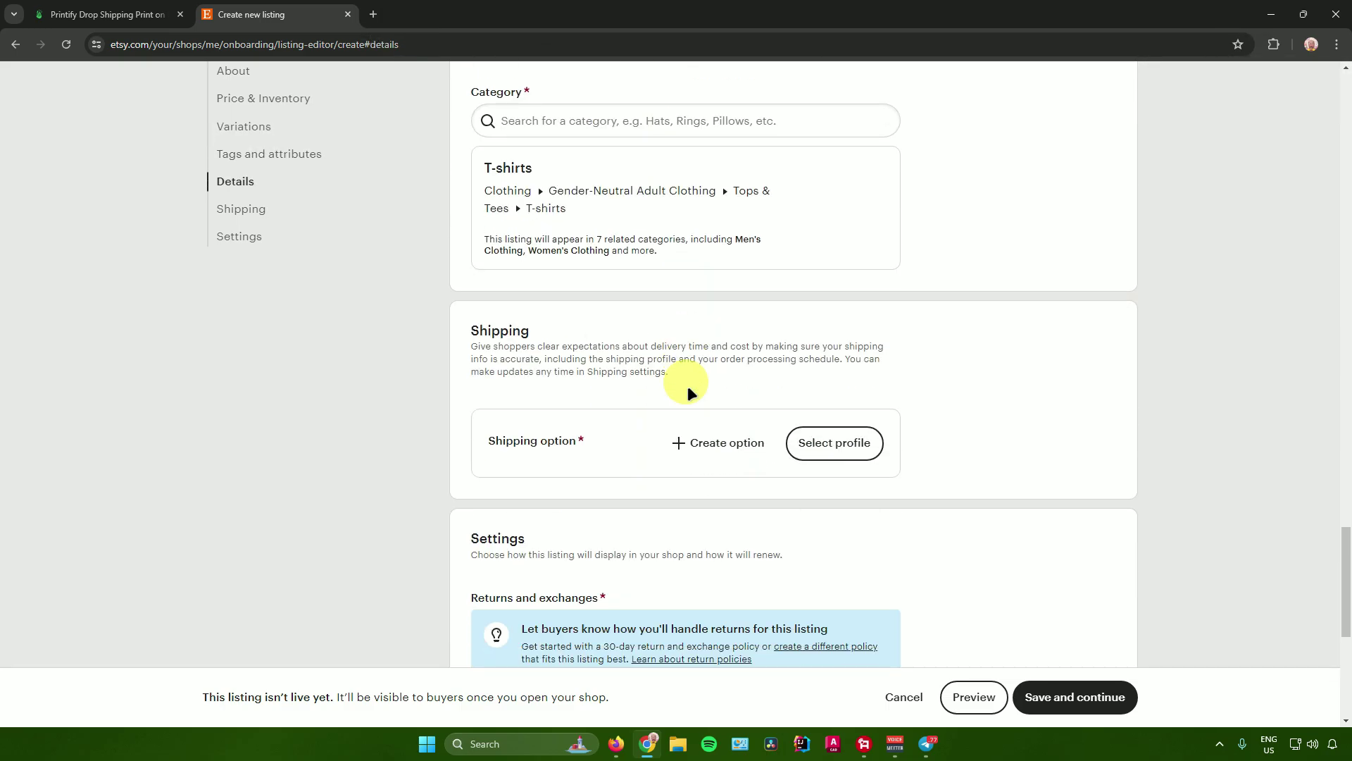
scroll(687, 387, up, 14)
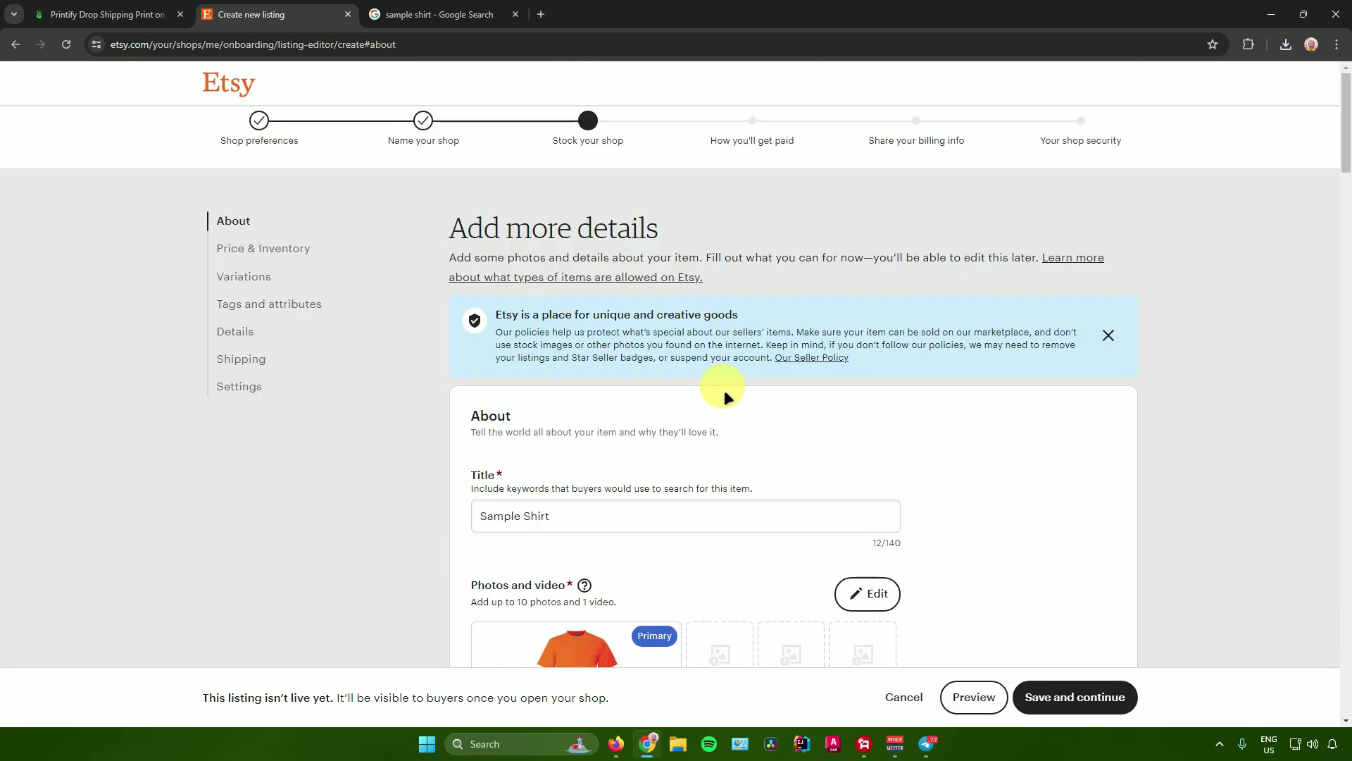
Review the Sample Shirt listing's title, photo, thumbnail, description, price, quantity, primary color and core details.
scroll(733, 397, down, 2)
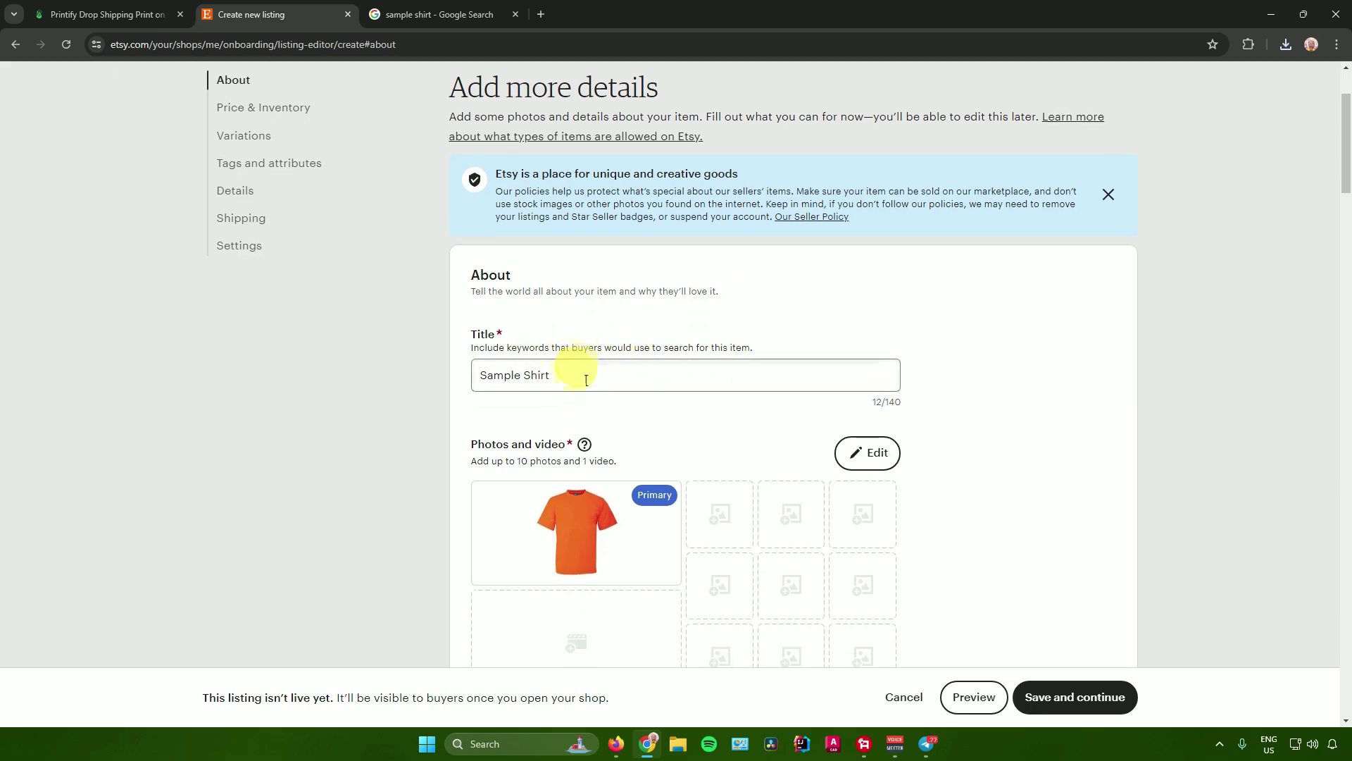
scroll(567, 373, down, 2)
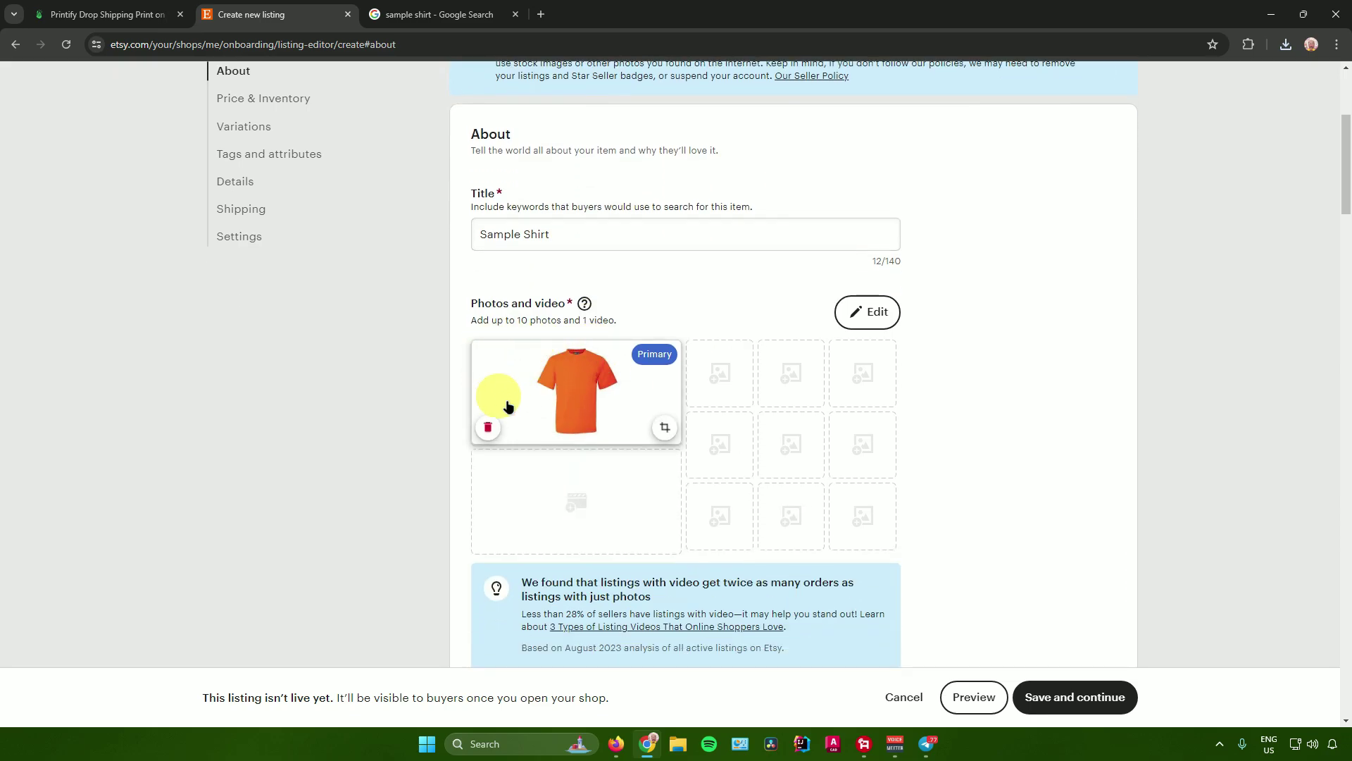
scroll(450, 380, down, 9)
scroll(482, 384, up, 2)
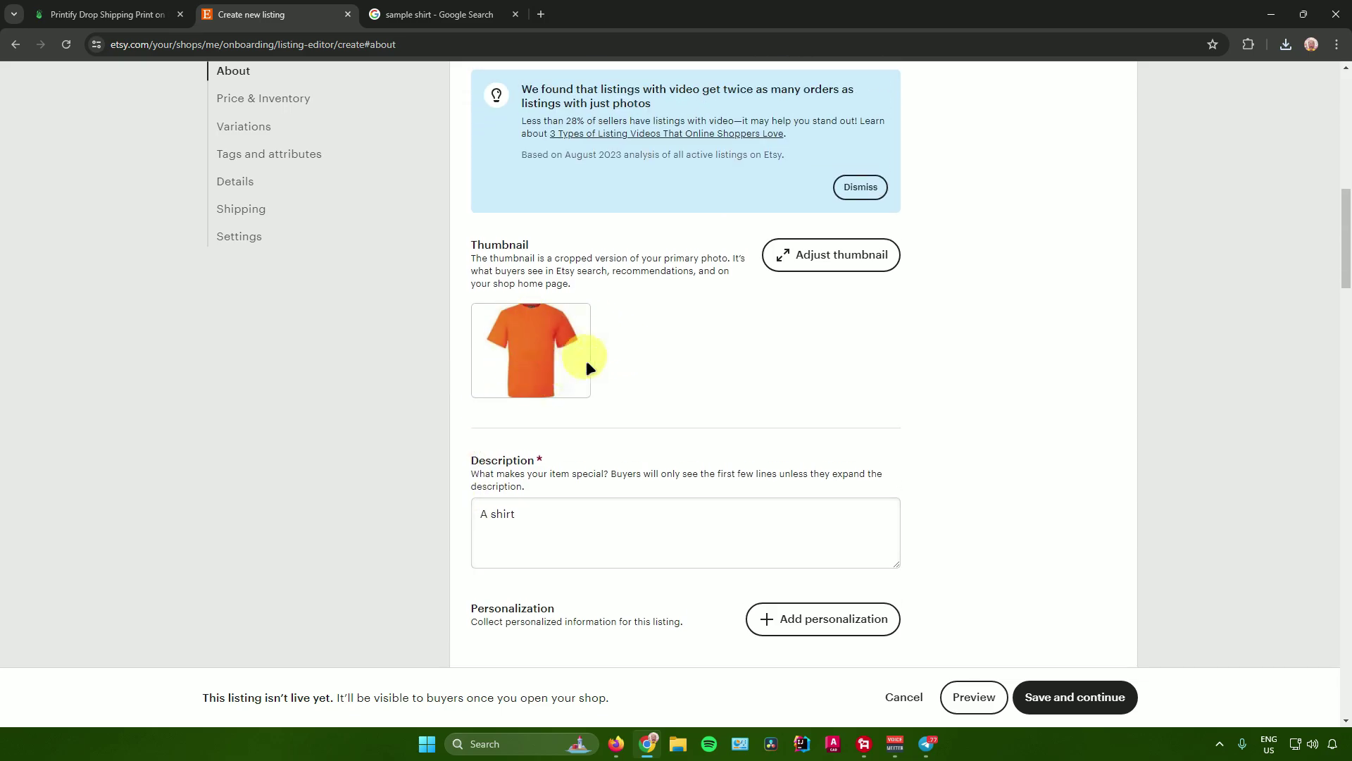
scroll(495, 381, down, 1)
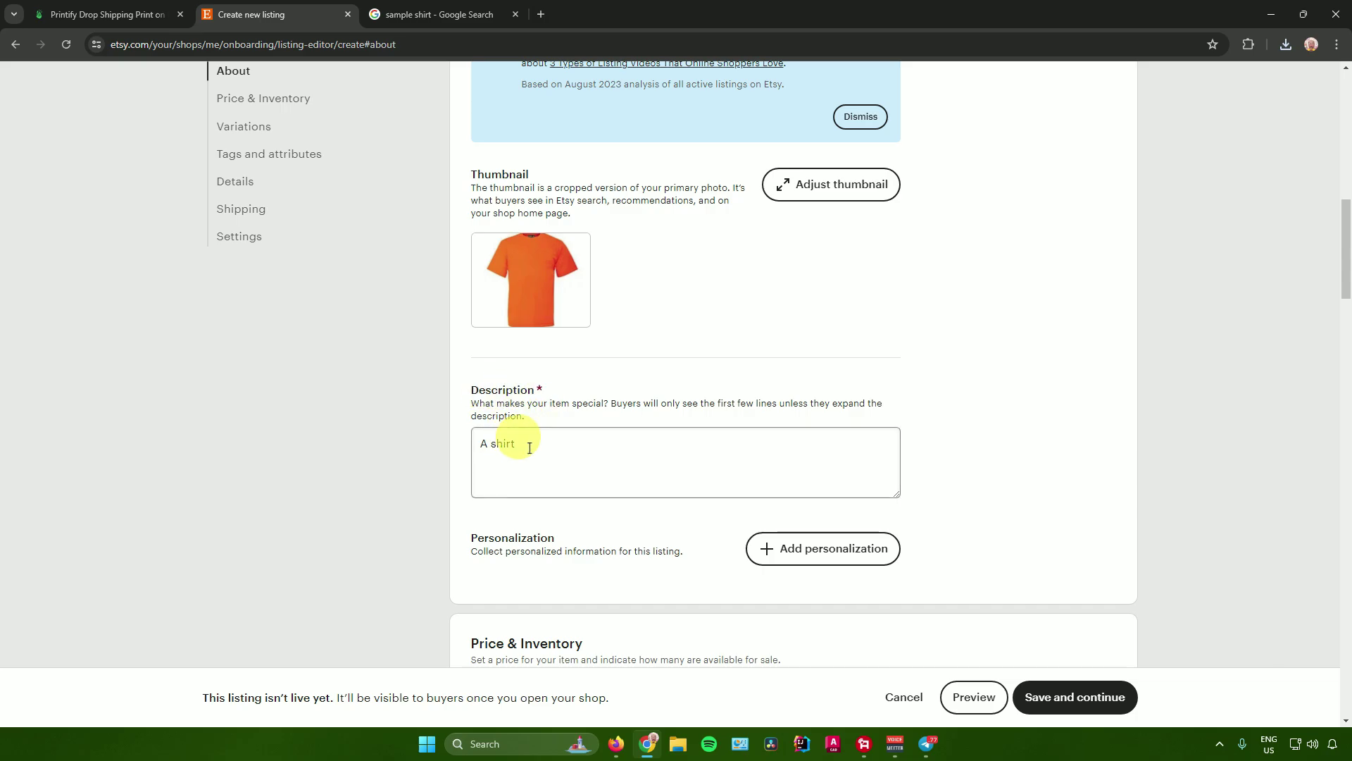
scroll(515, 441, down, 4)
scroll(518, 472, down, 2)
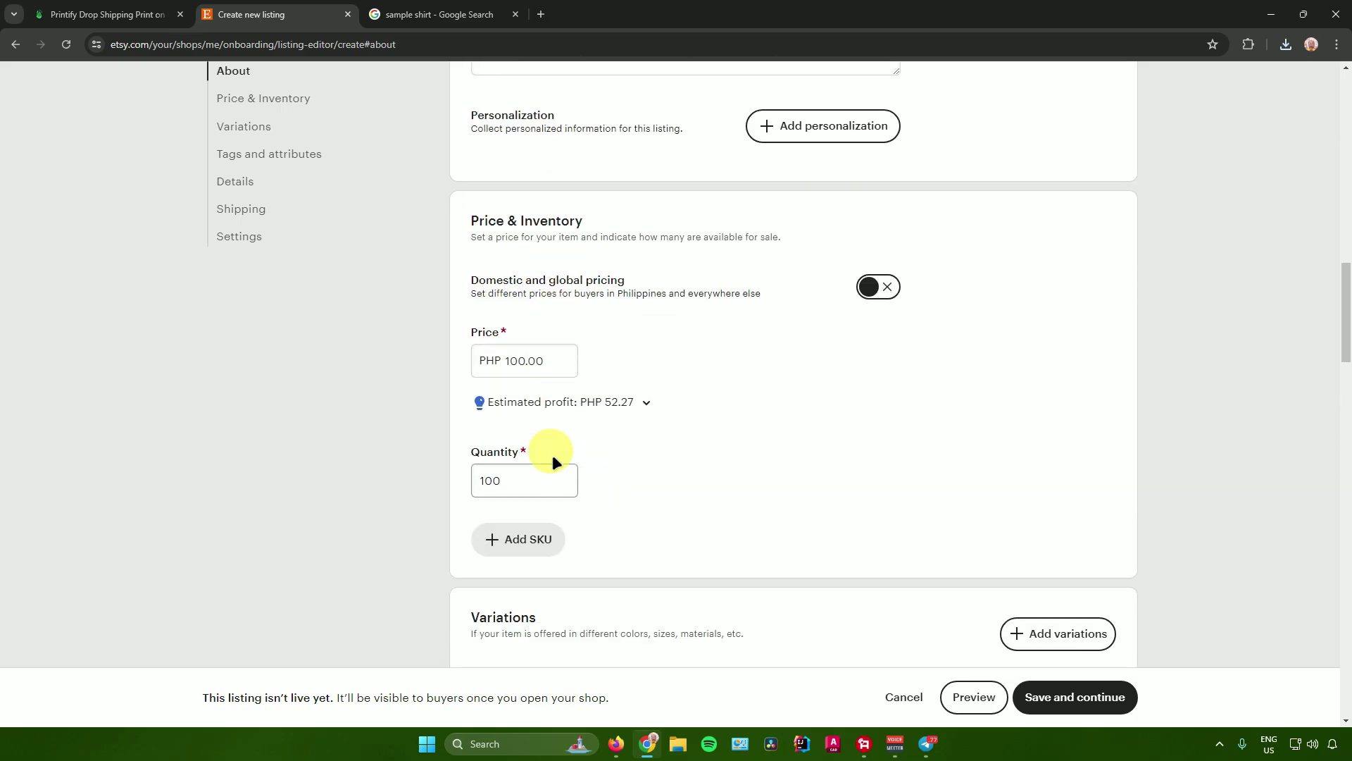
scroll(542, 472, down, 6)
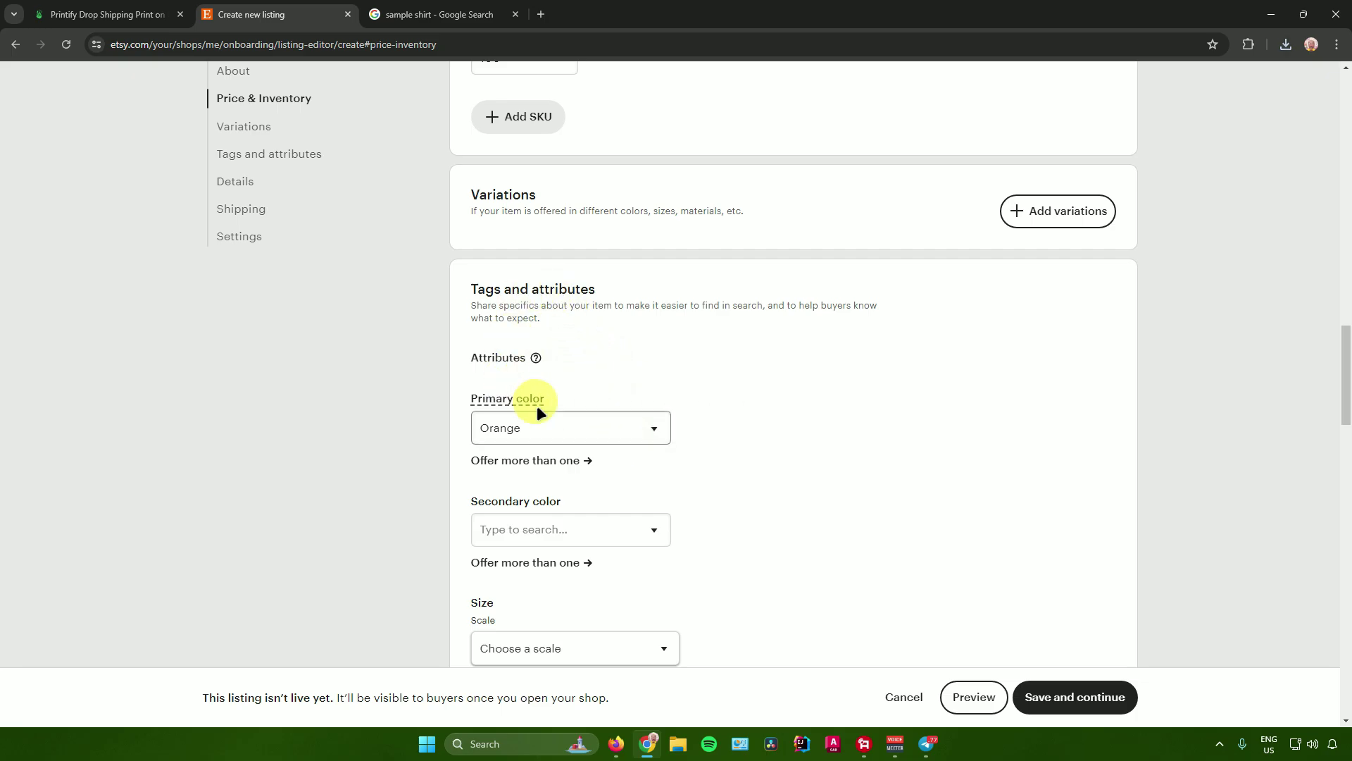
scroll(614, 405, down, 3)
scroll(615, 400, down, 11)
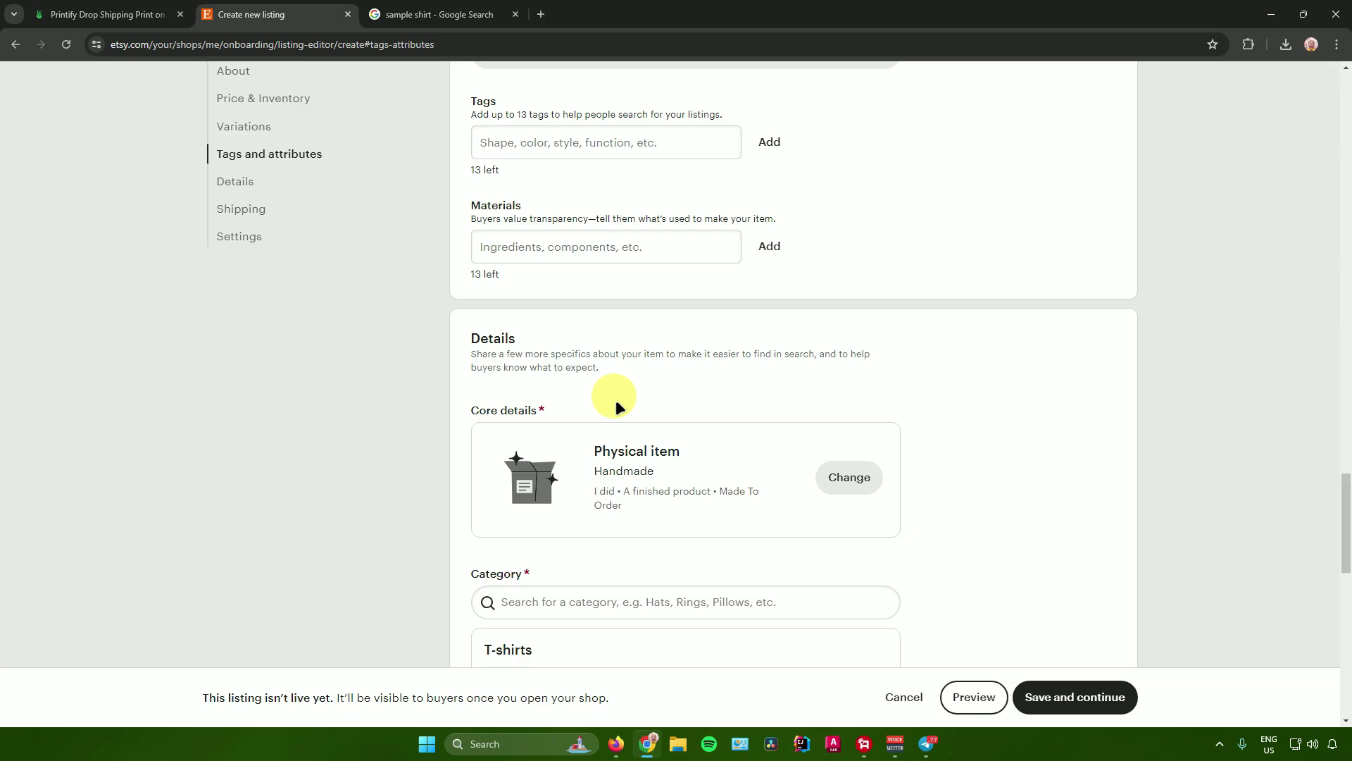
scroll(634, 401, down, 6)
scroll(644, 400, up, 9)
scroll(643, 399, up, 15)
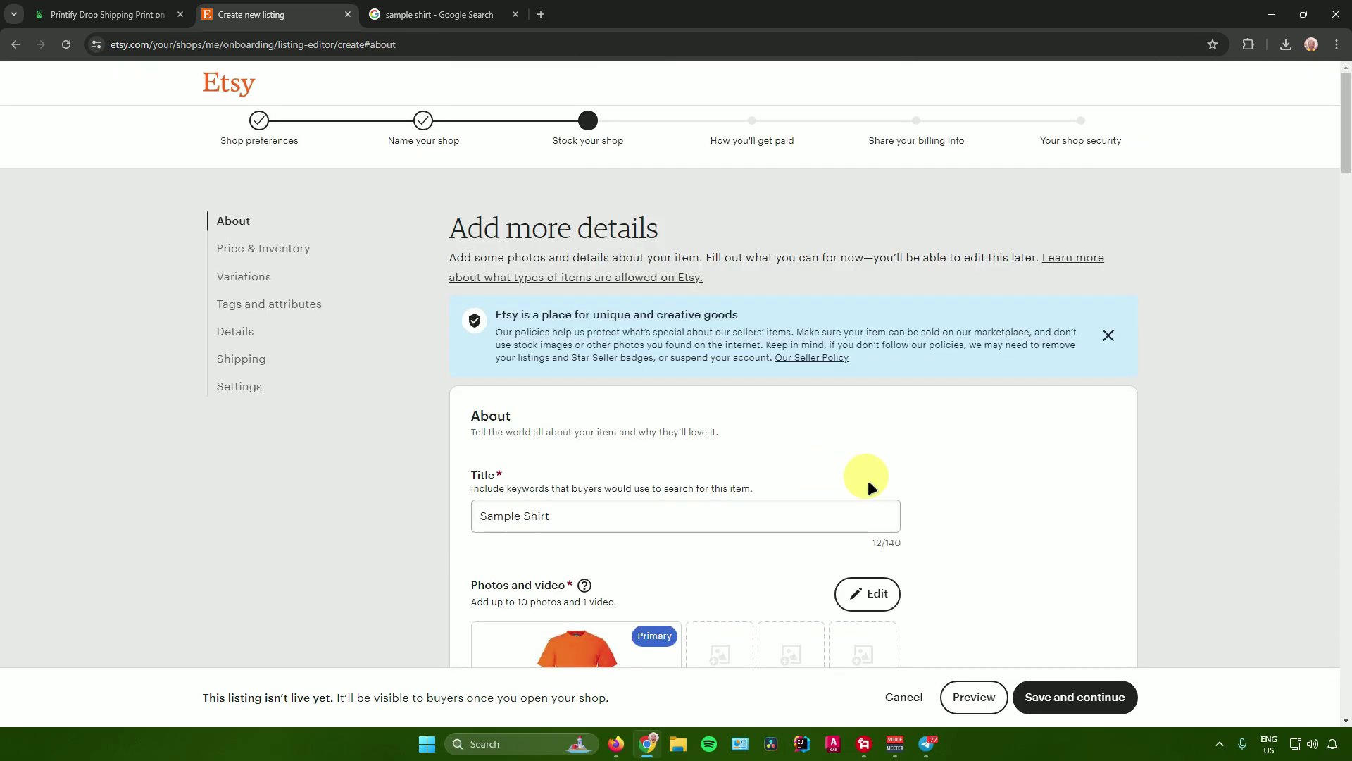
Save the Sample Shirt listing and postpone adding more listings to reach the payment setup.
click(1078, 699)
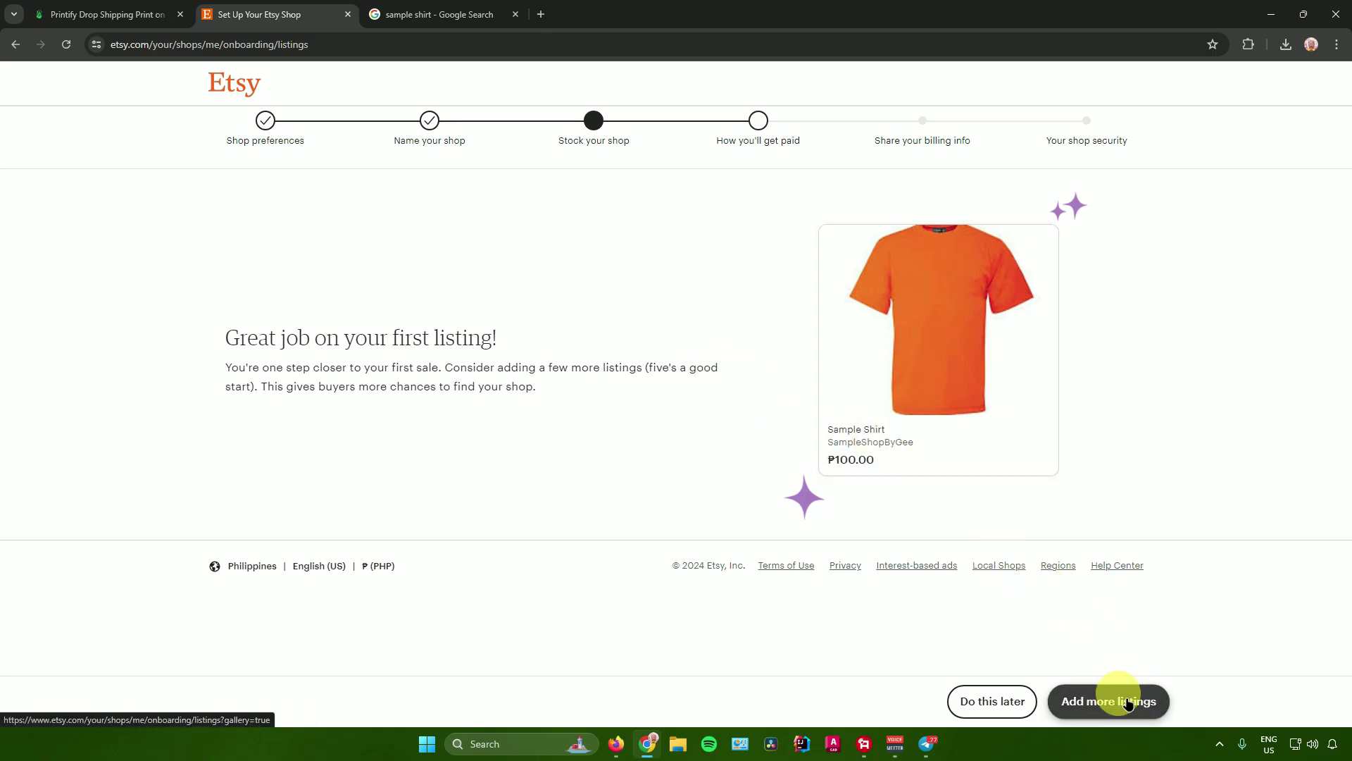
click(989, 699)
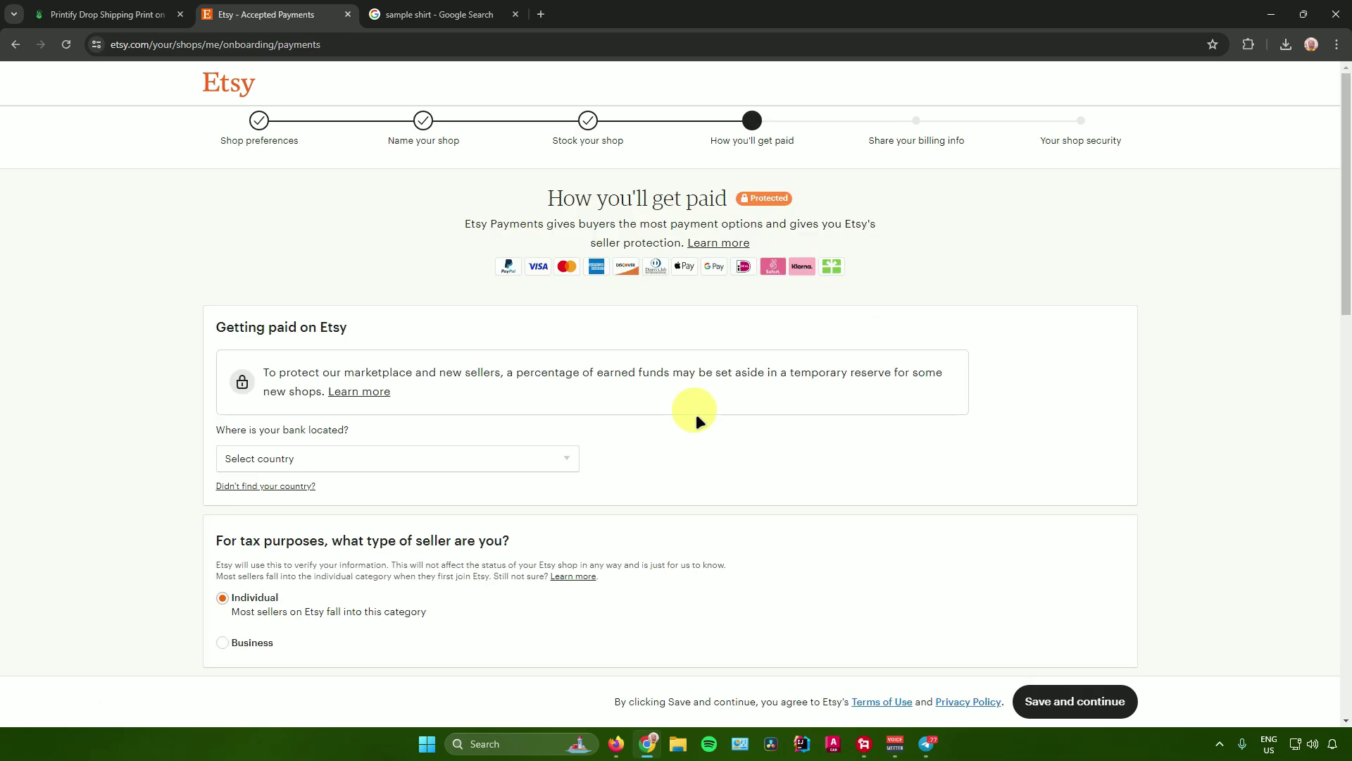
Examine the personal and taxpayer details required for getting paid, and the credit card, billing address and set-up fee sections.
scroll(683, 398, down, 9)
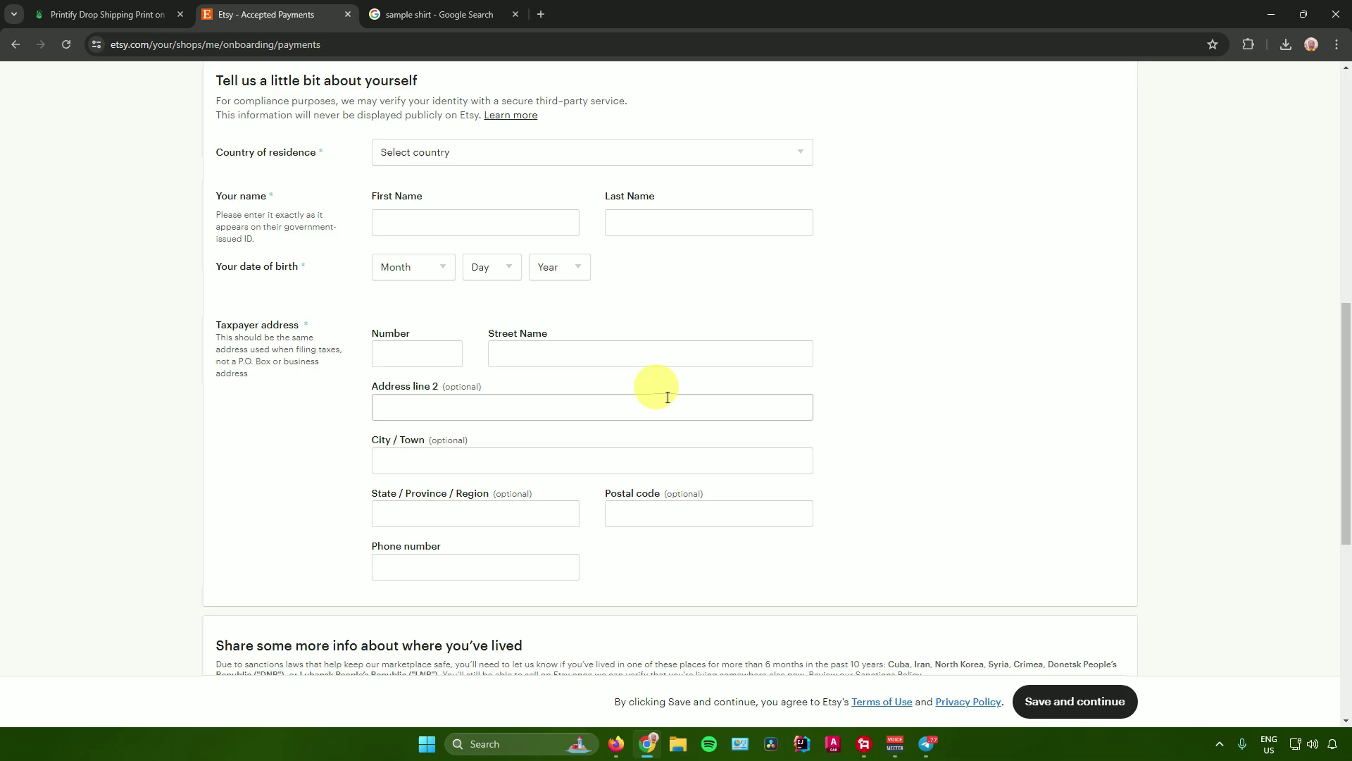
scroll(659, 387, down, 1)
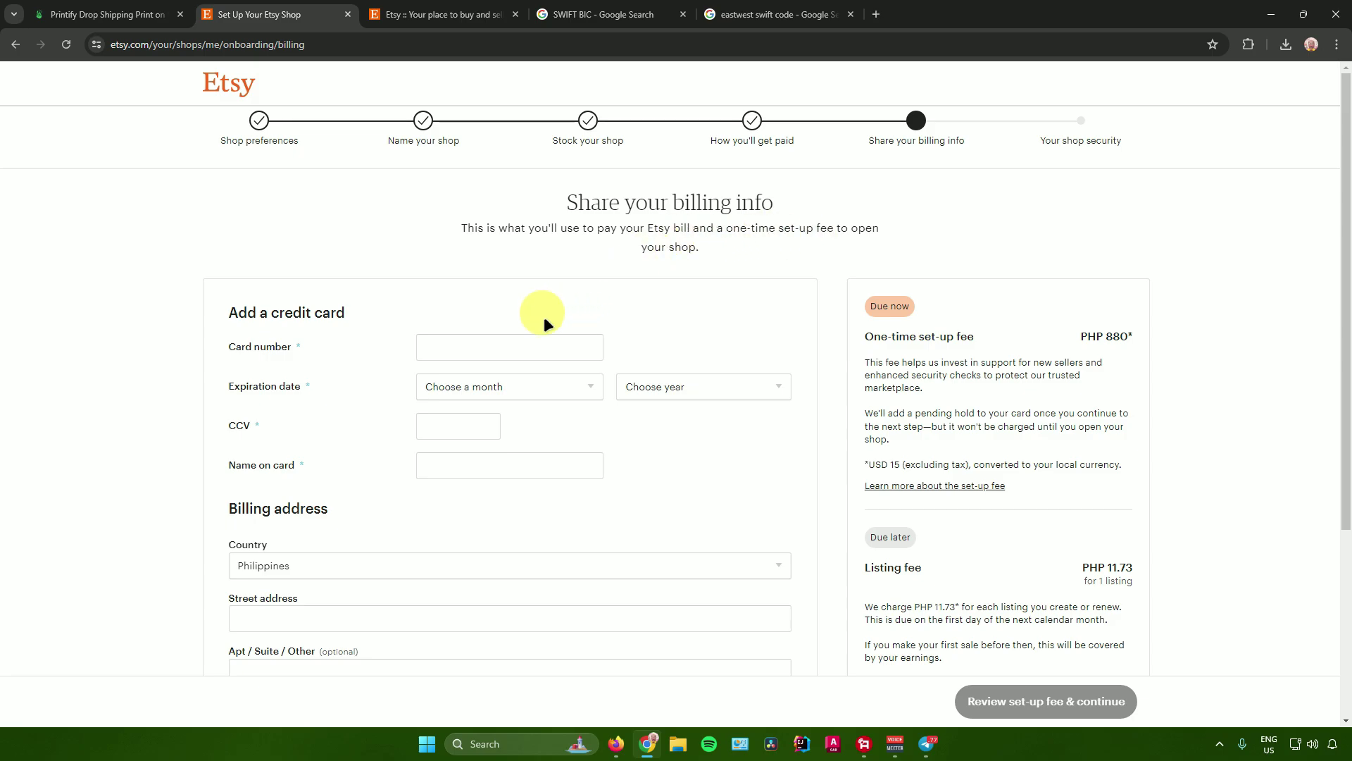
scroll(528, 320, down, 2)
scroll(572, 361, down, 2)
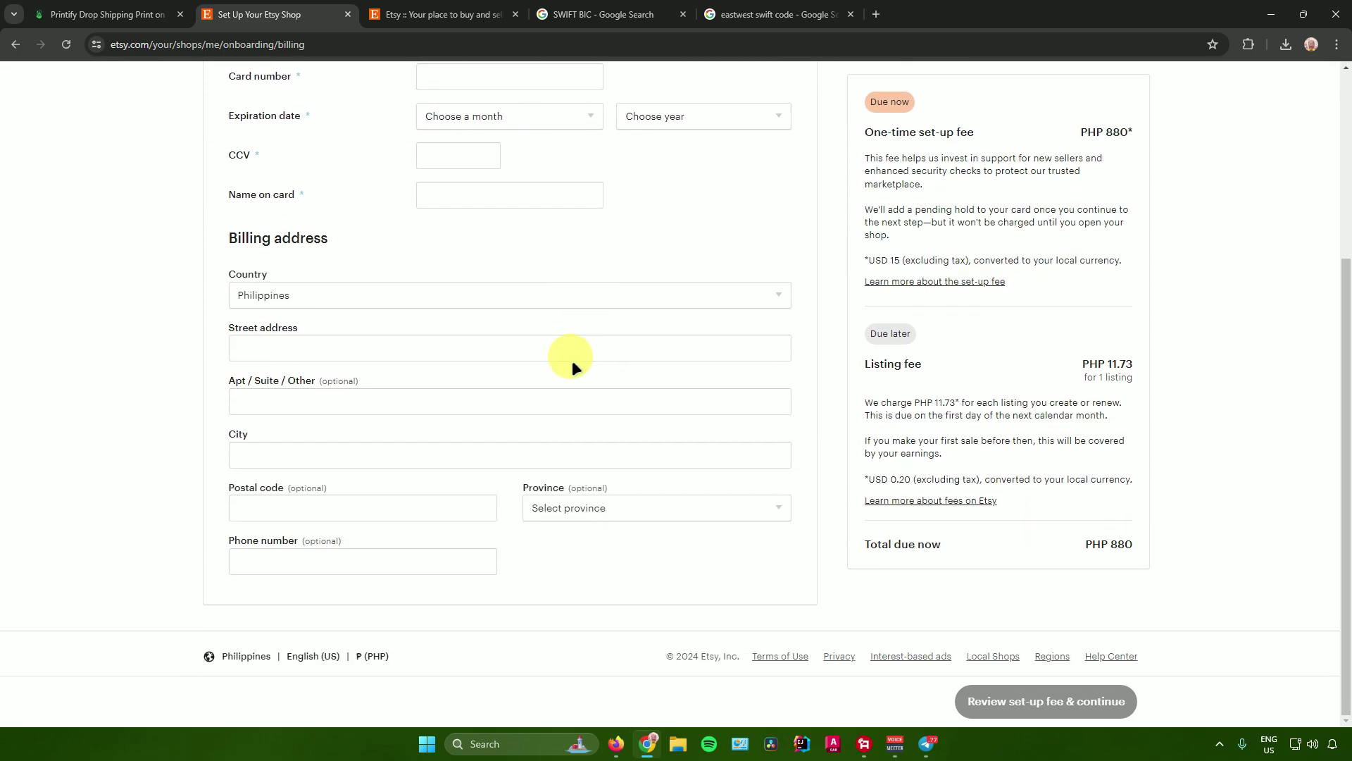
scroll(569, 361, up, 5)
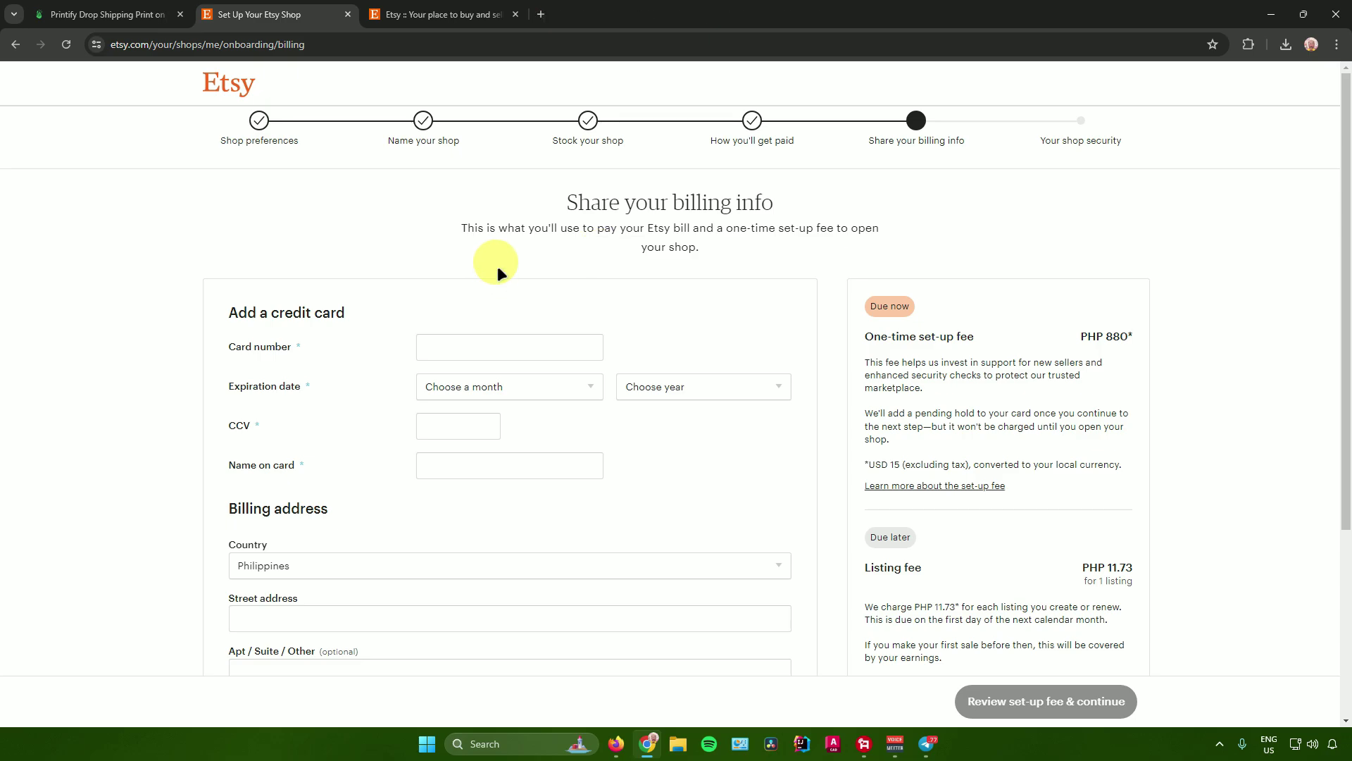
scroll(458, 261, down, 1)
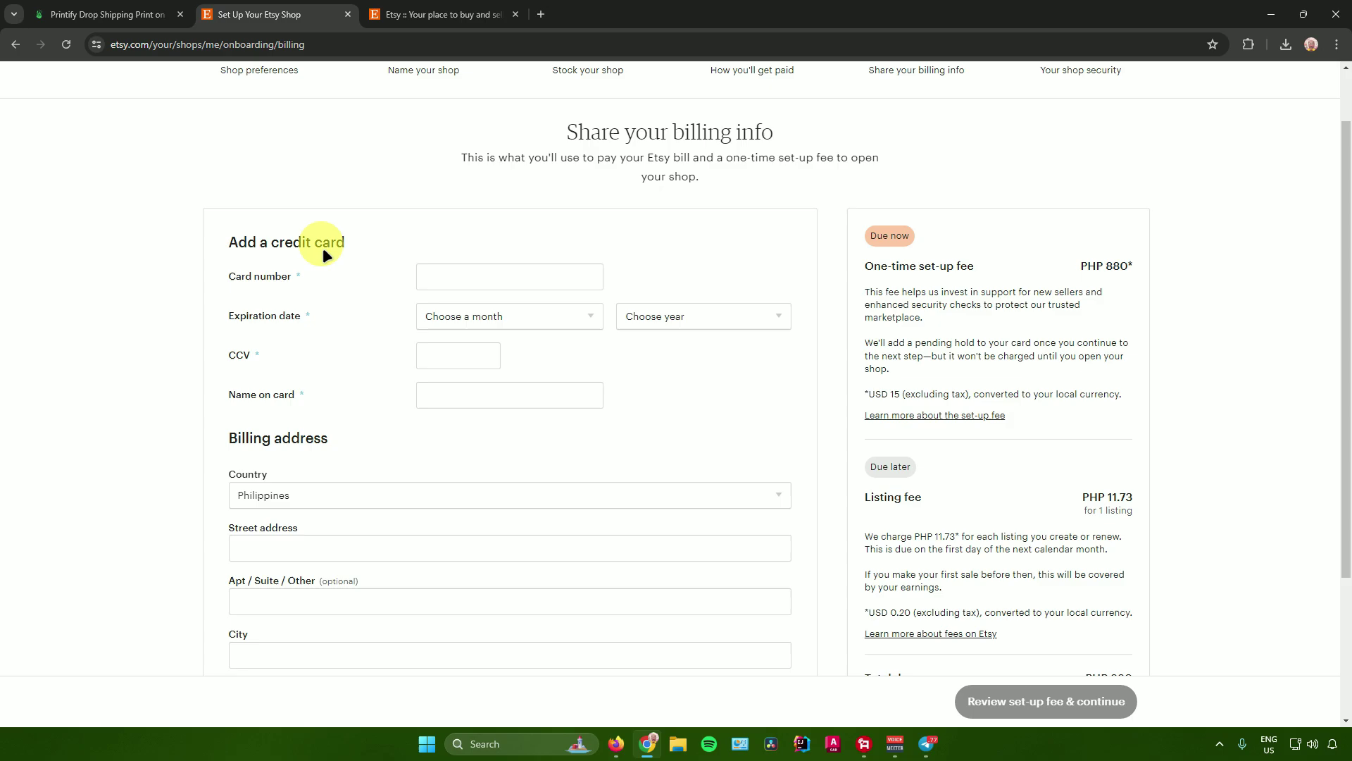
scroll(367, 271, down, 1)
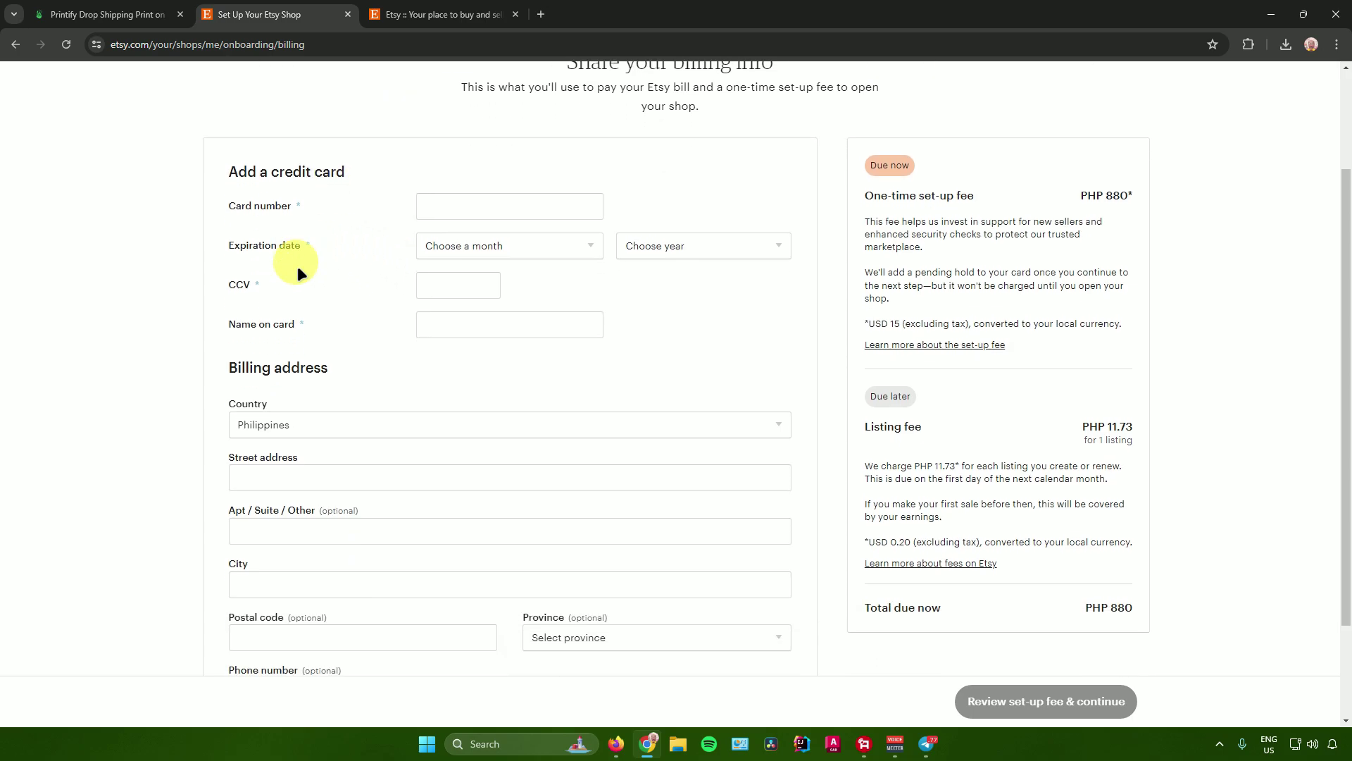
Examine the credit card fields, billing address fields and due fees on the Etsy billing page.
click(283, 213)
scroll(332, 299, down, 2)
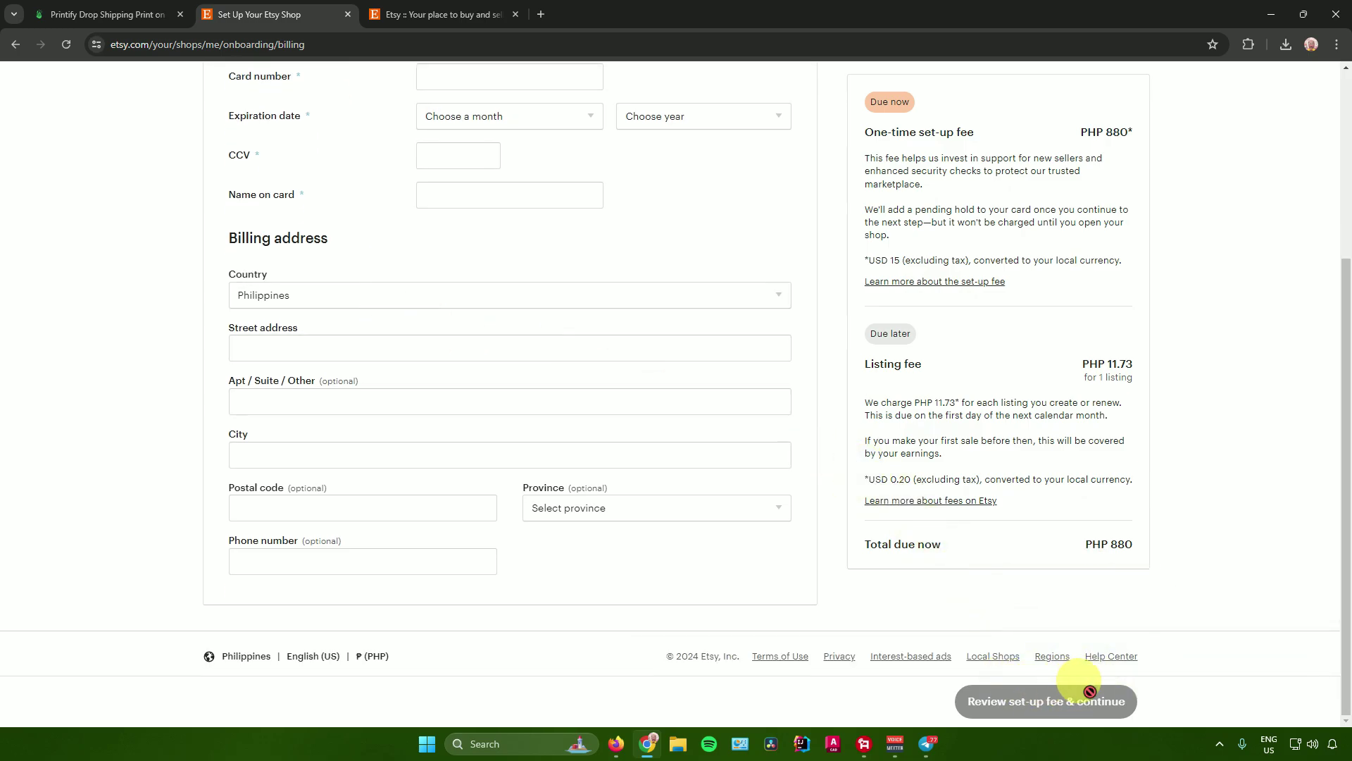
scroll(972, 598, up, 4)
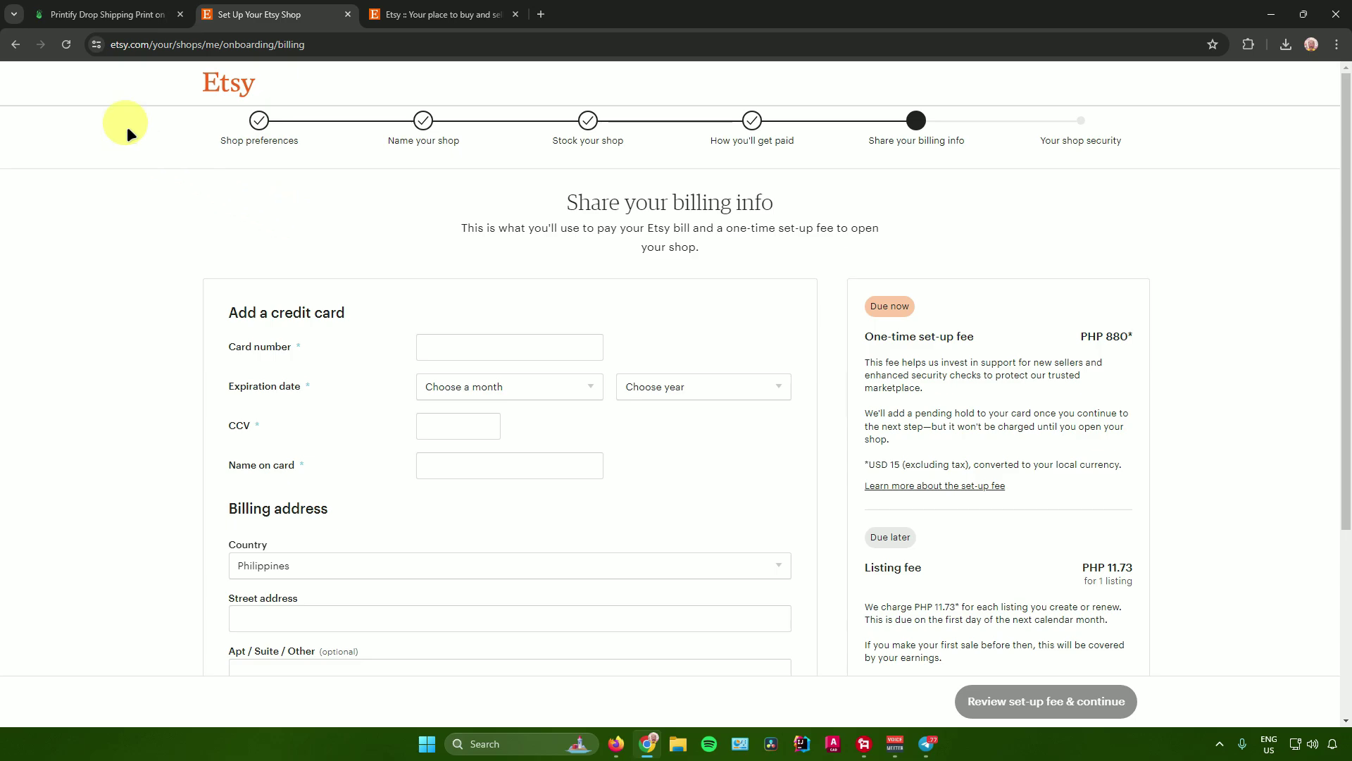
Switch to Printify and start the "Connect to Etsy, Shopify, etc" task in the dashboard's store setup checklist.
click(107, 14)
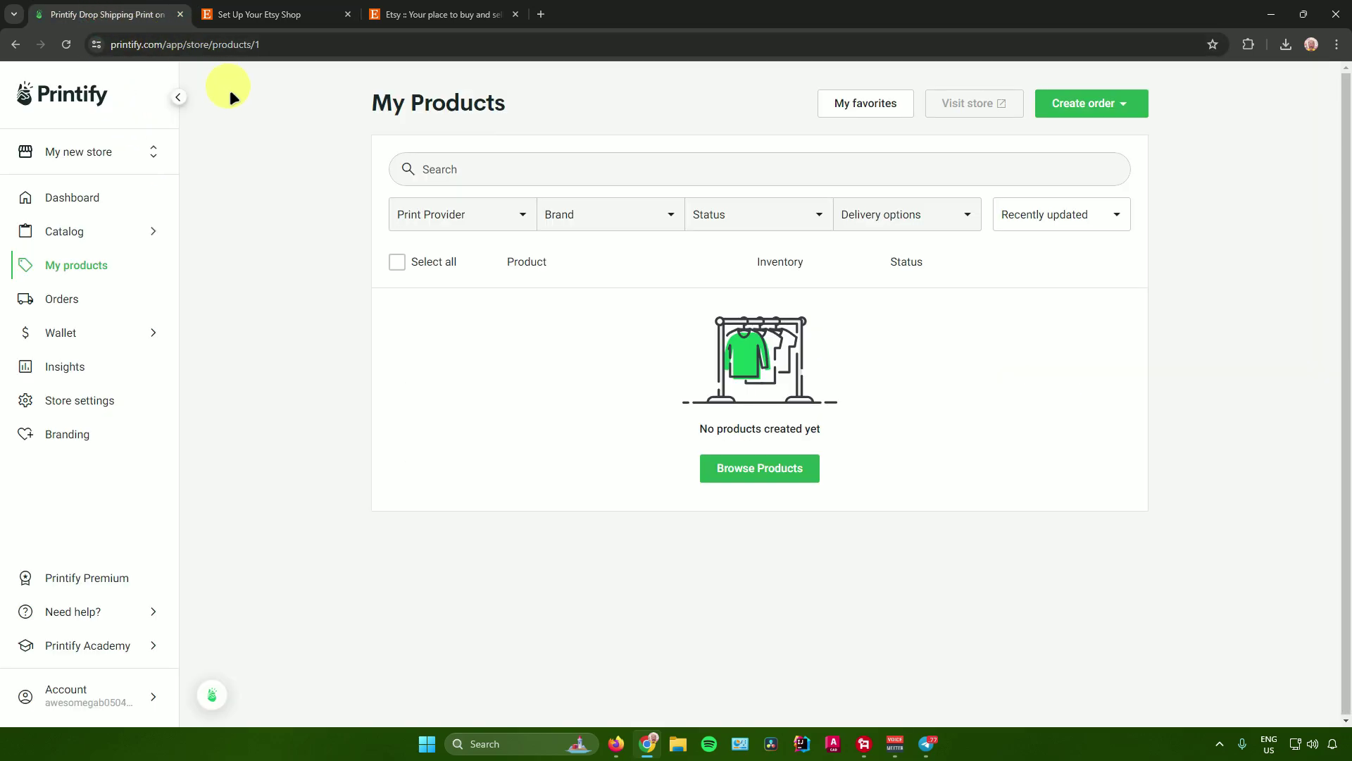
click(109, 198)
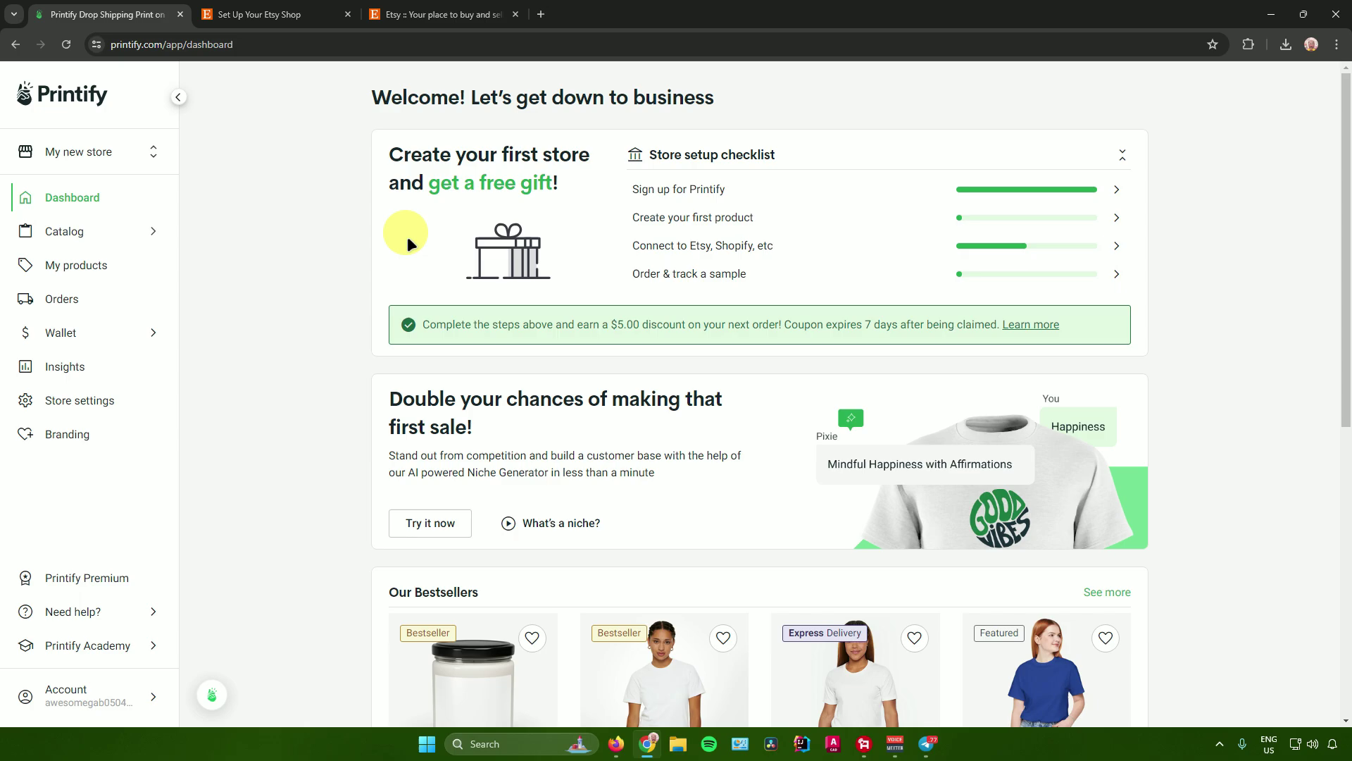
click(865, 246)
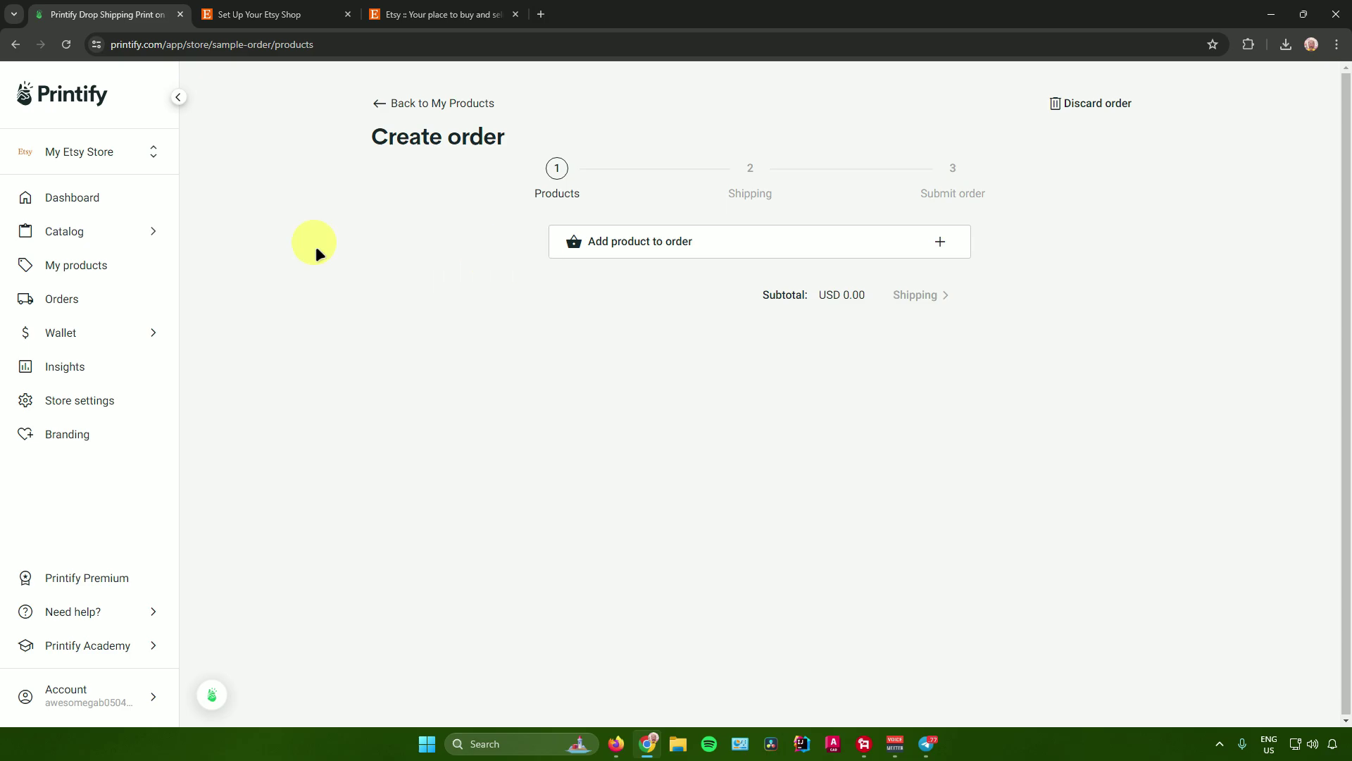
Check which products can be added to the sample order, under both express delivery and all products.
click(103, 265)
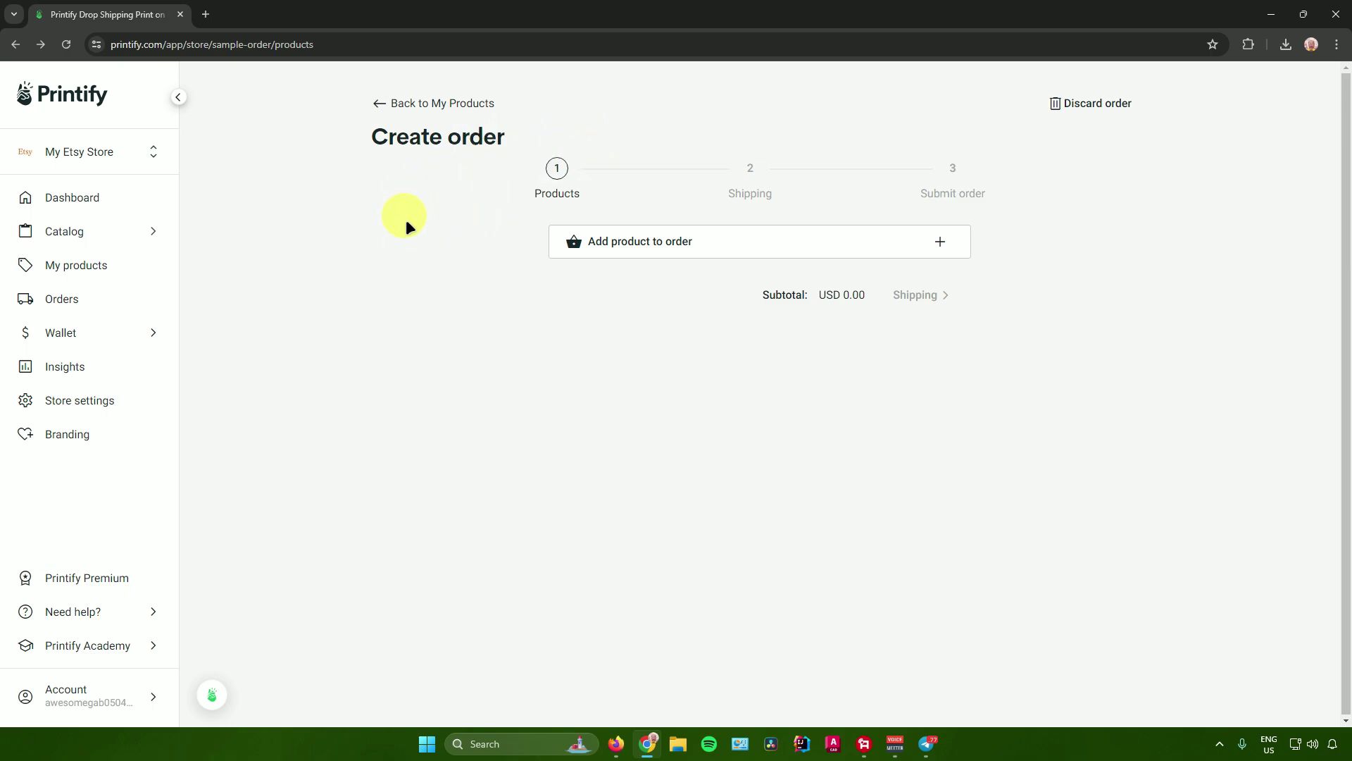
click(624, 246)
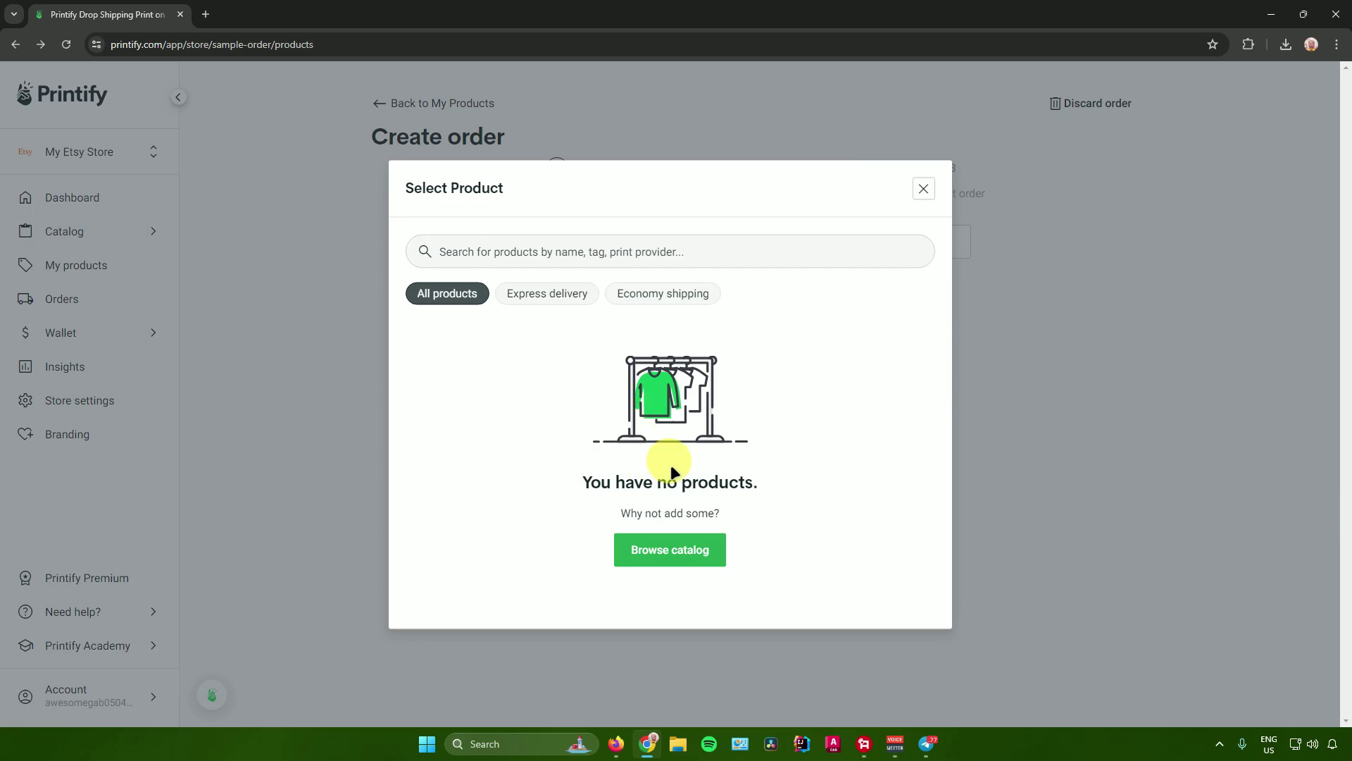
click(569, 293)
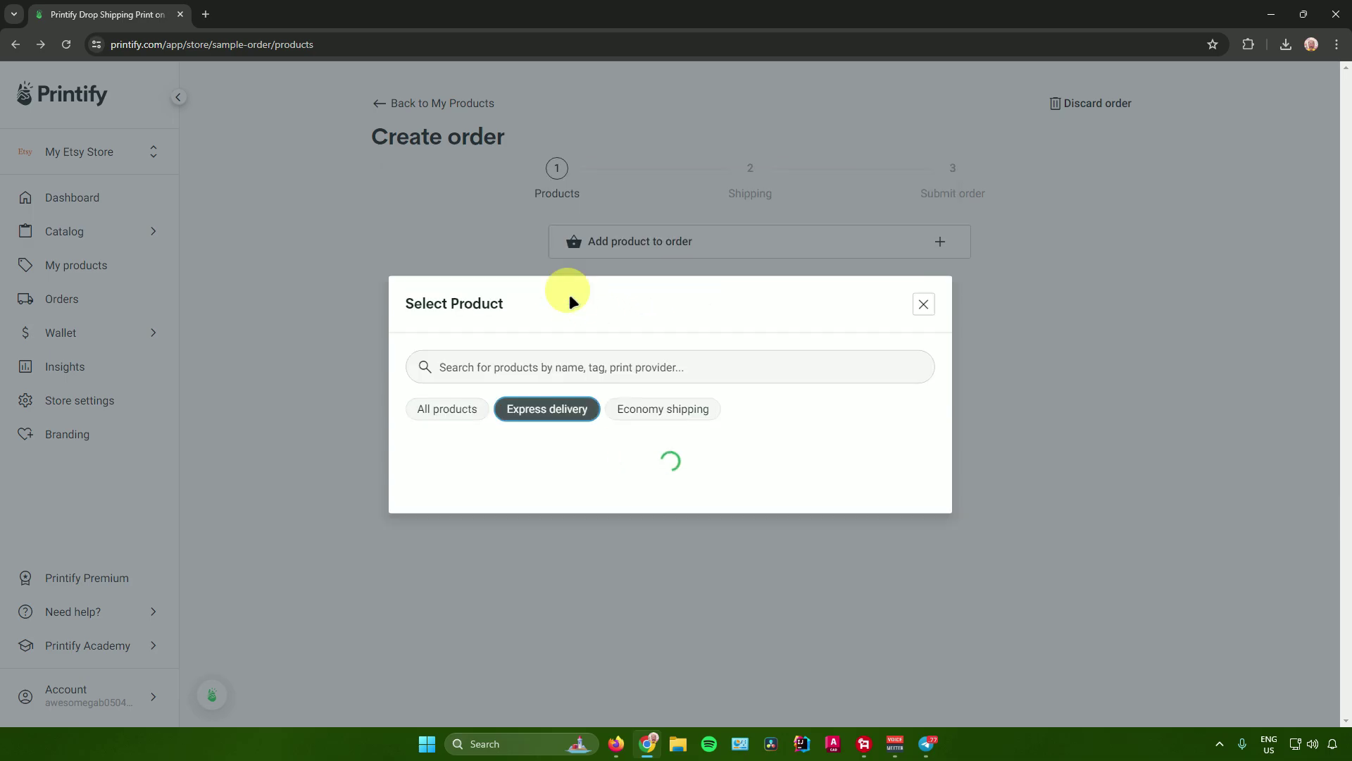
click(444, 293)
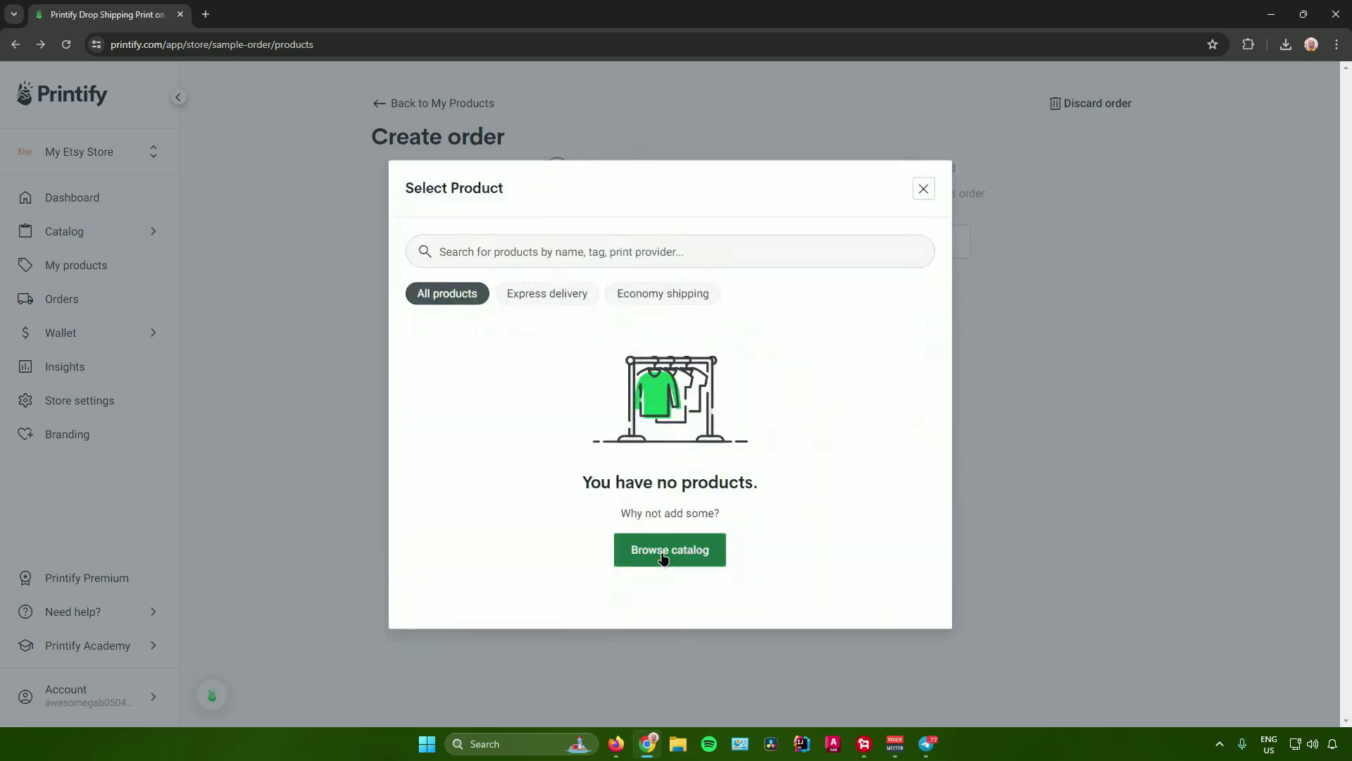
Browse the catalog's T-shirts category and start designing the Unisex Heavy Cotton Tee by Gildan.
click(663, 557)
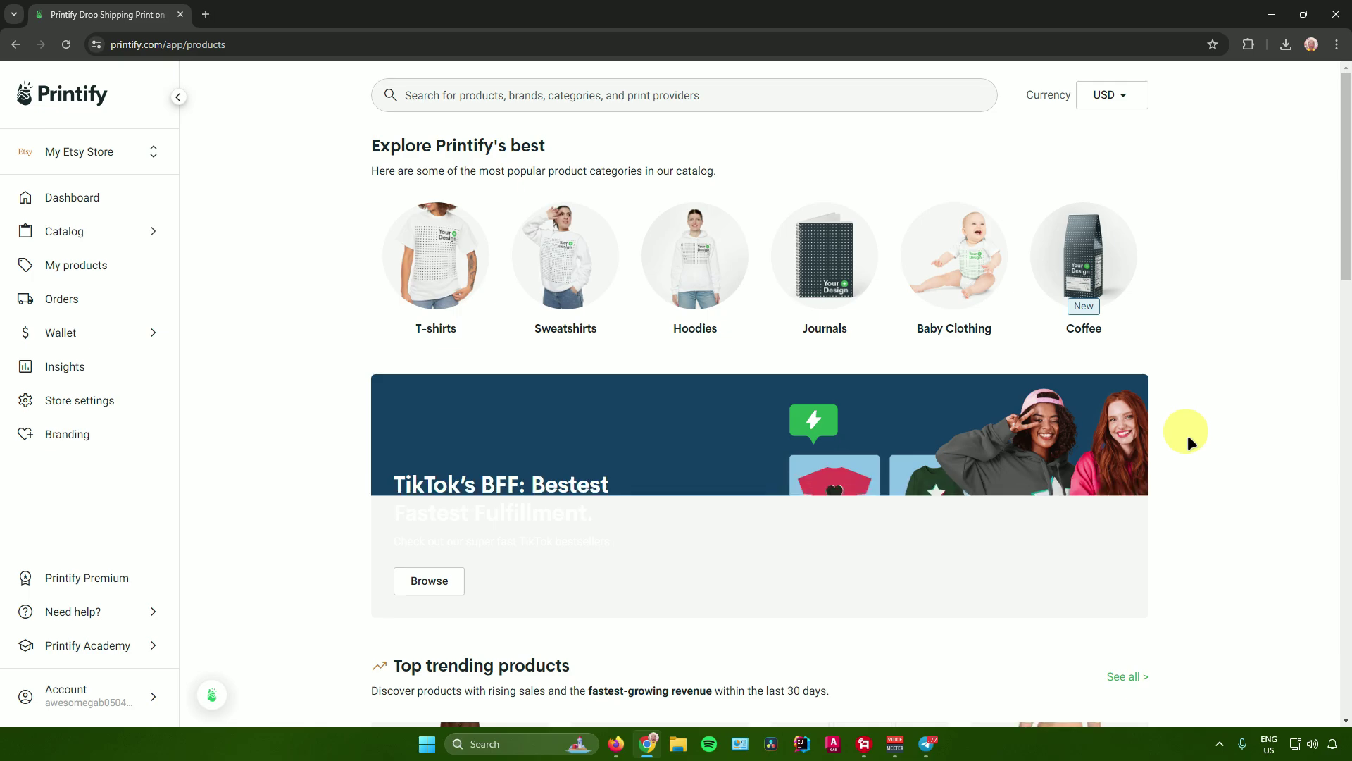
click(451, 262)
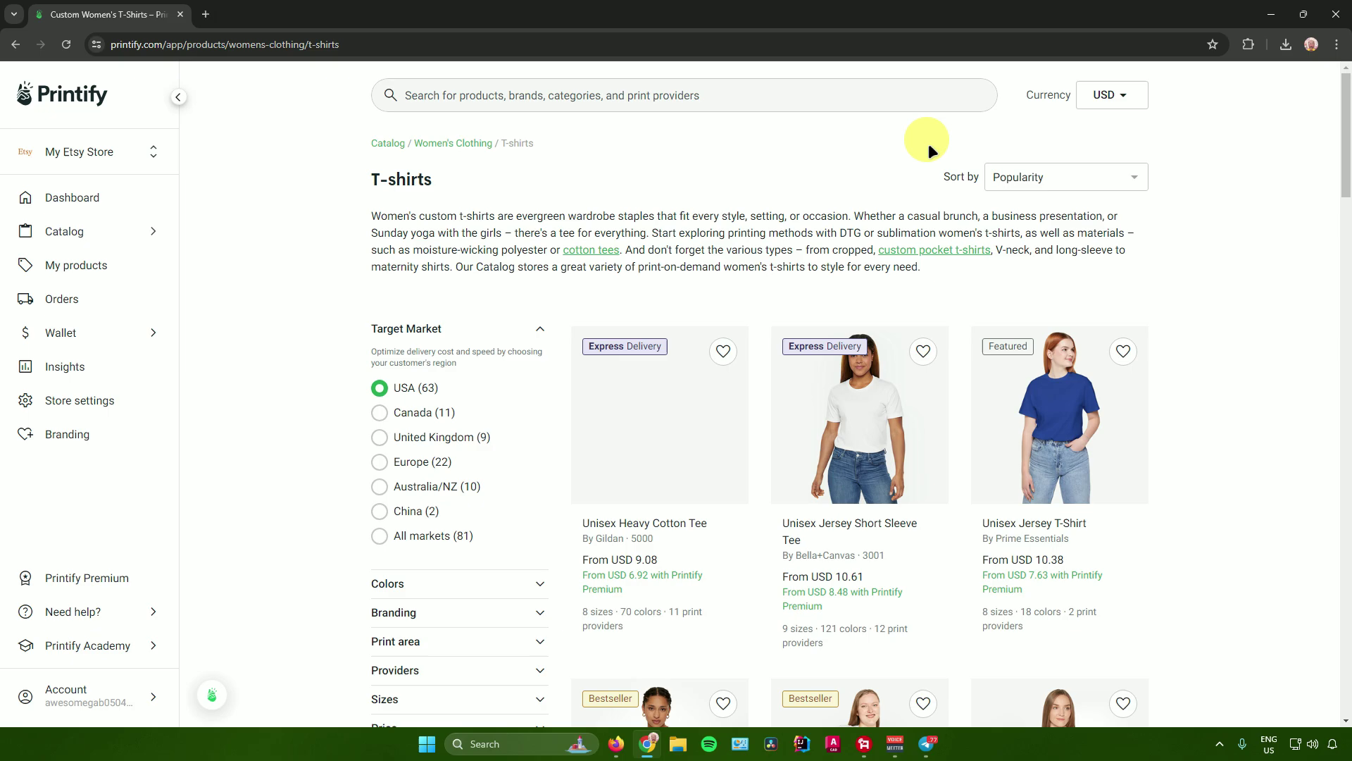
click(673, 391)
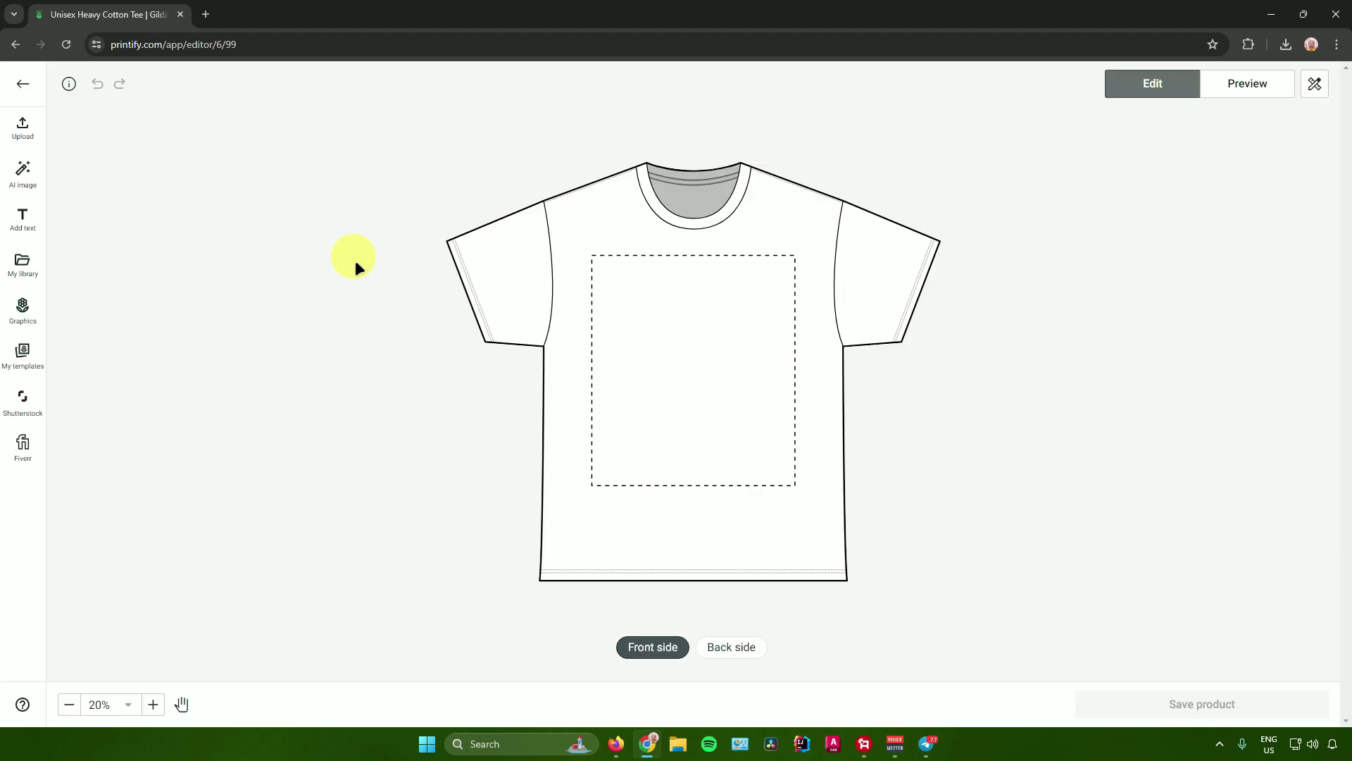
Add the text "Sample" centered on the tee's front and save the product without continuing to publish.
click(23, 215)
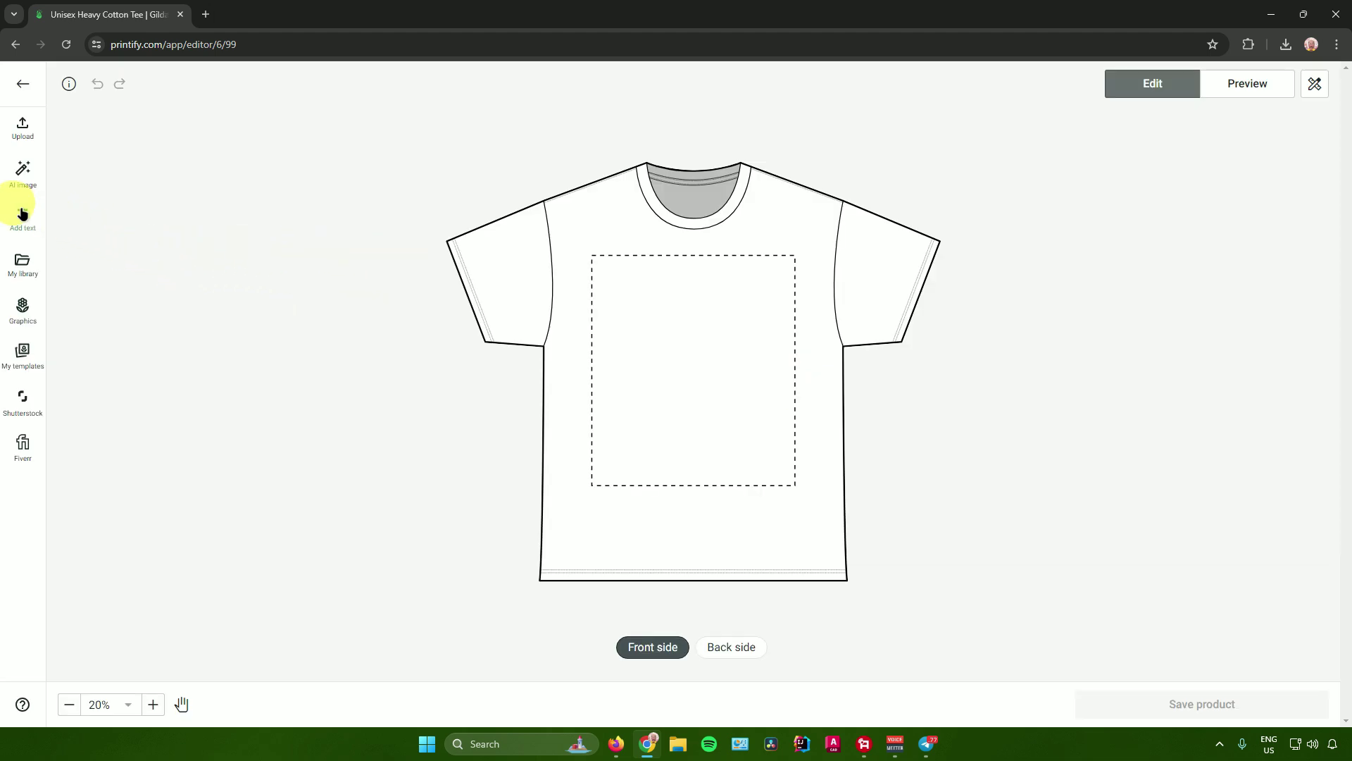
click(170, 247)
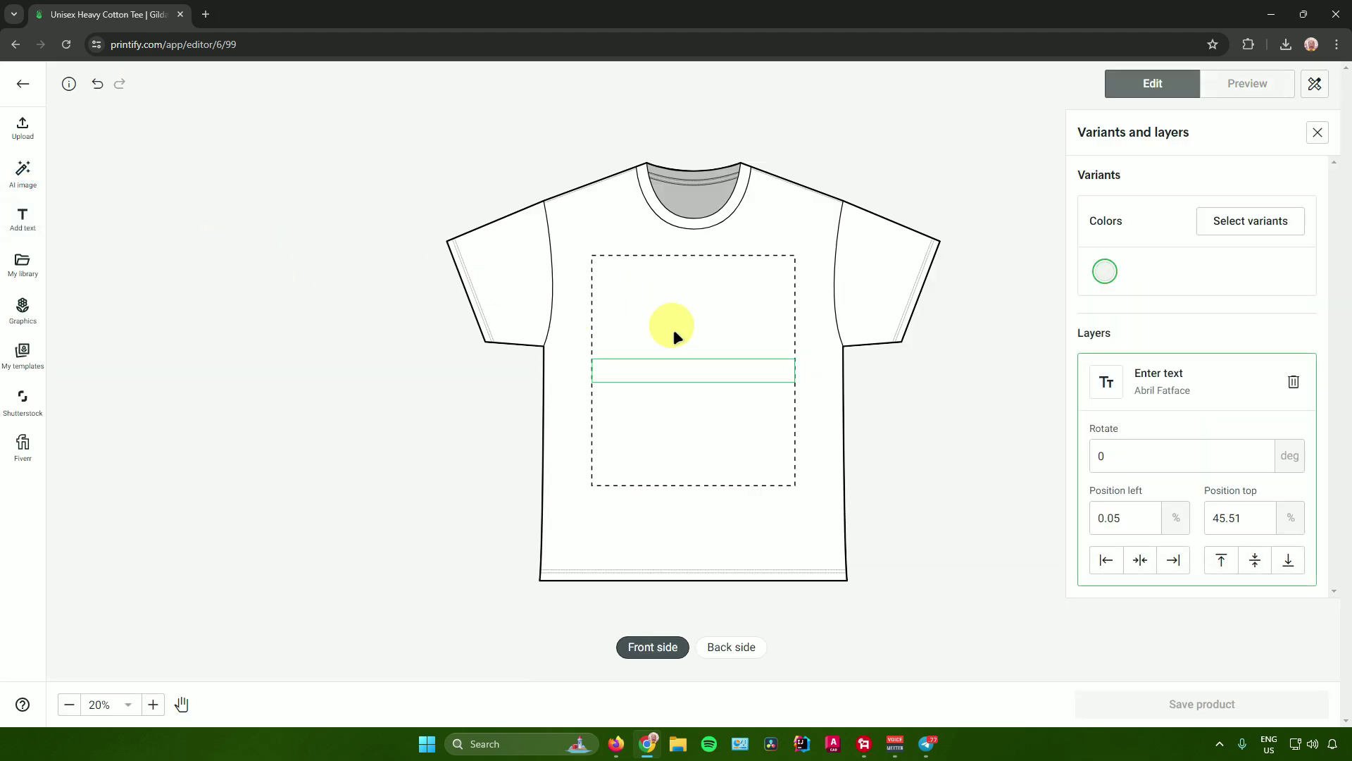
click(674, 363)
text(Sa)
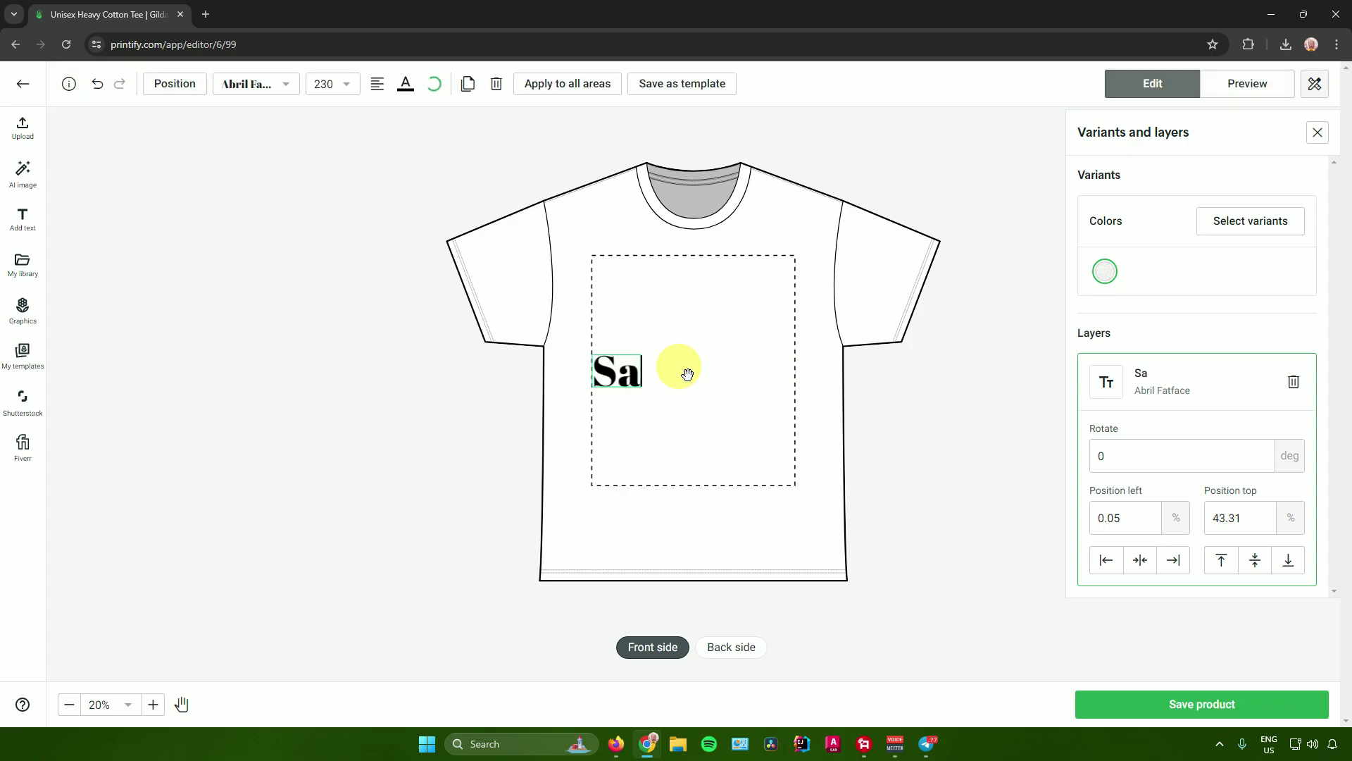
text(mple)
drag(688, 374, 734, 364)
click(955, 441)
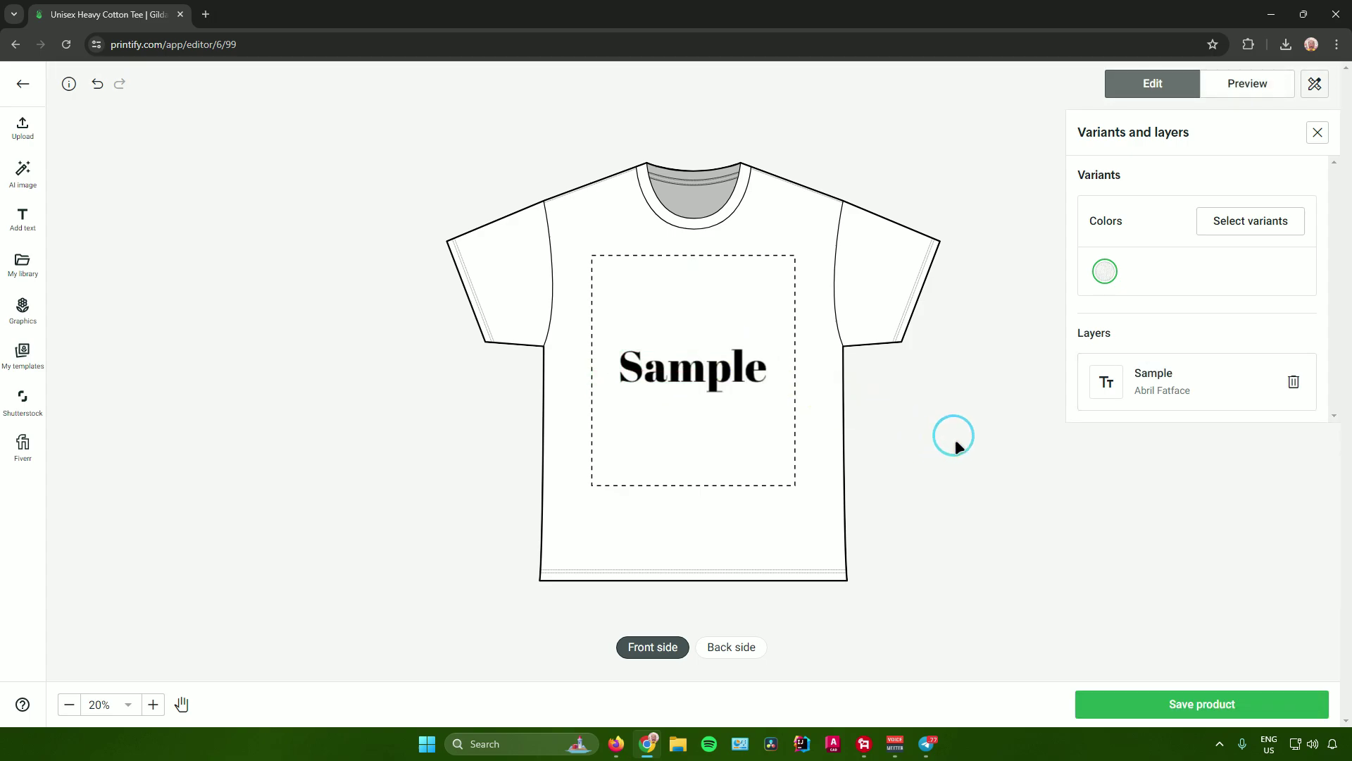
click(1177, 701)
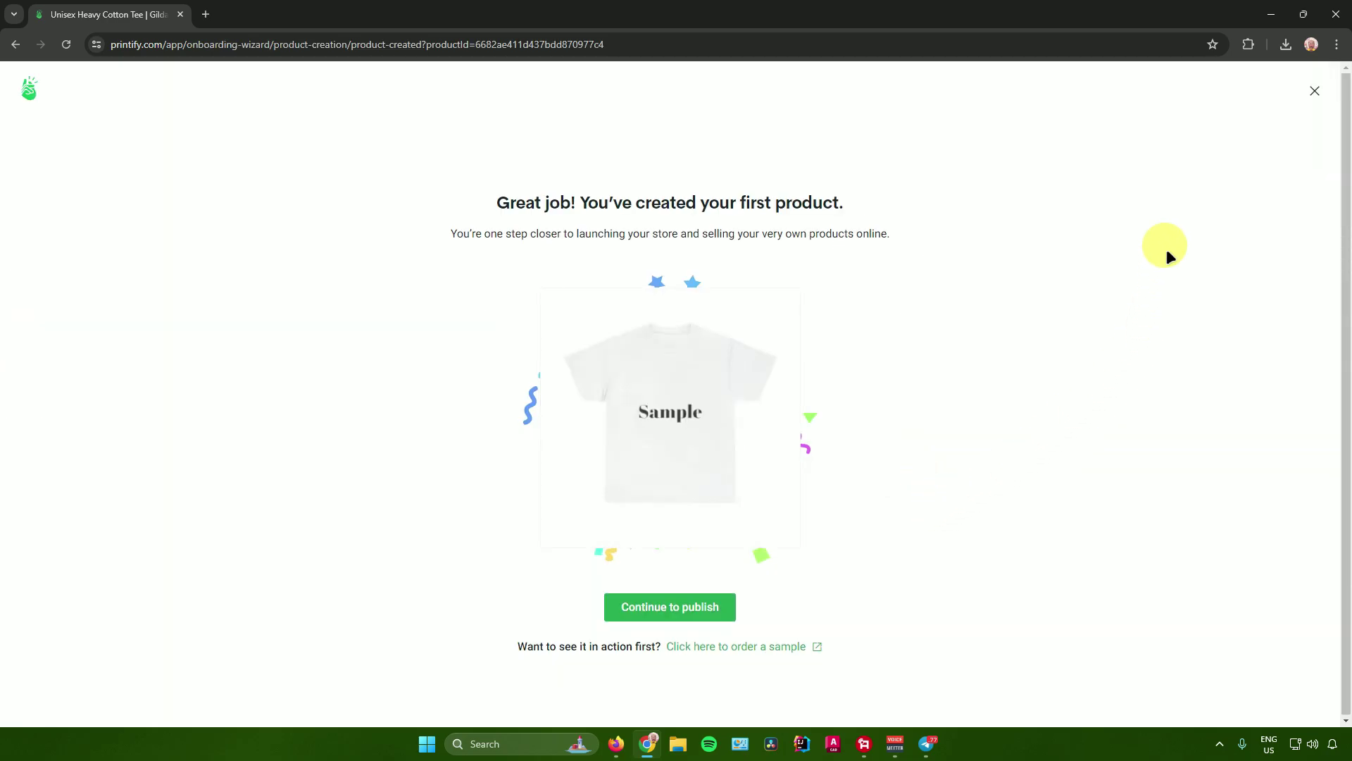
click(1314, 91)
Start a sample order in My Etsy Store and add the white Unisex Heavy Cotton Tee in size L.
click(97, 154)
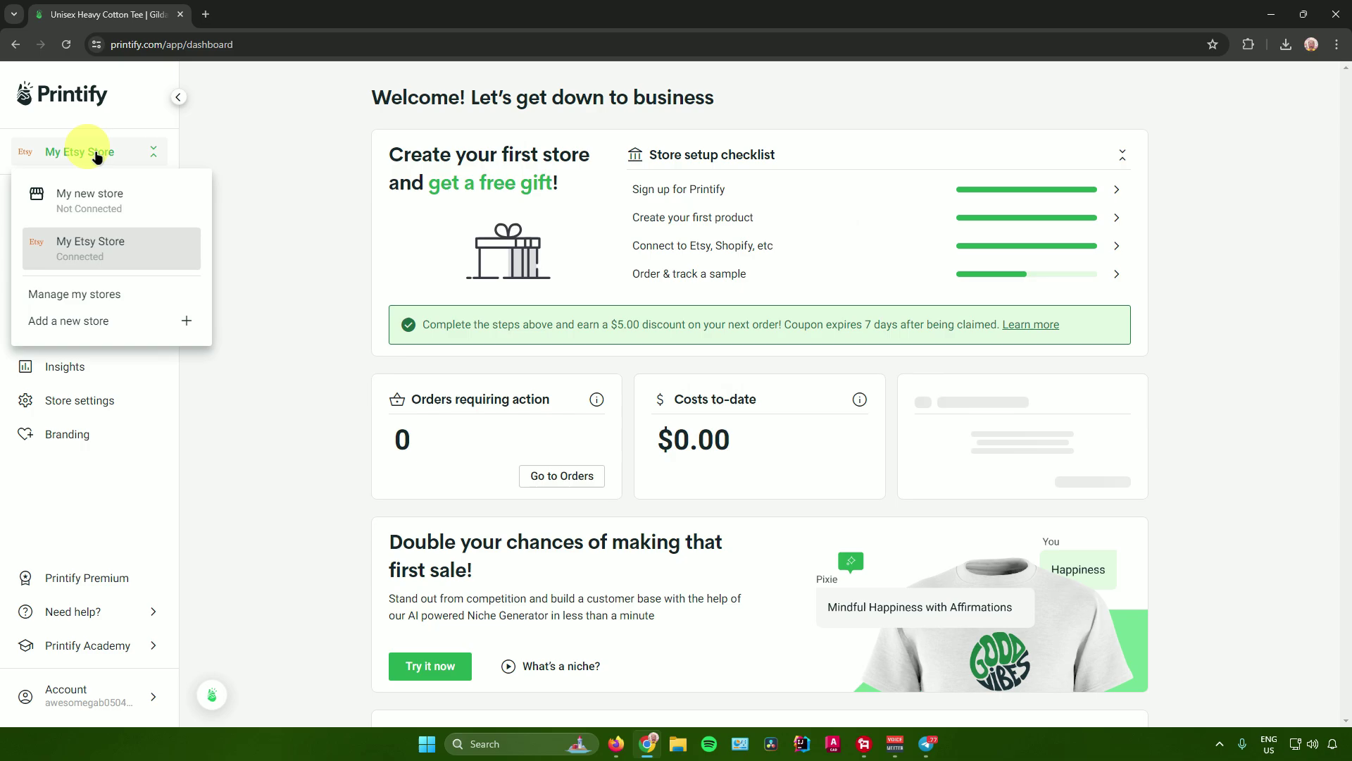
click(97, 244)
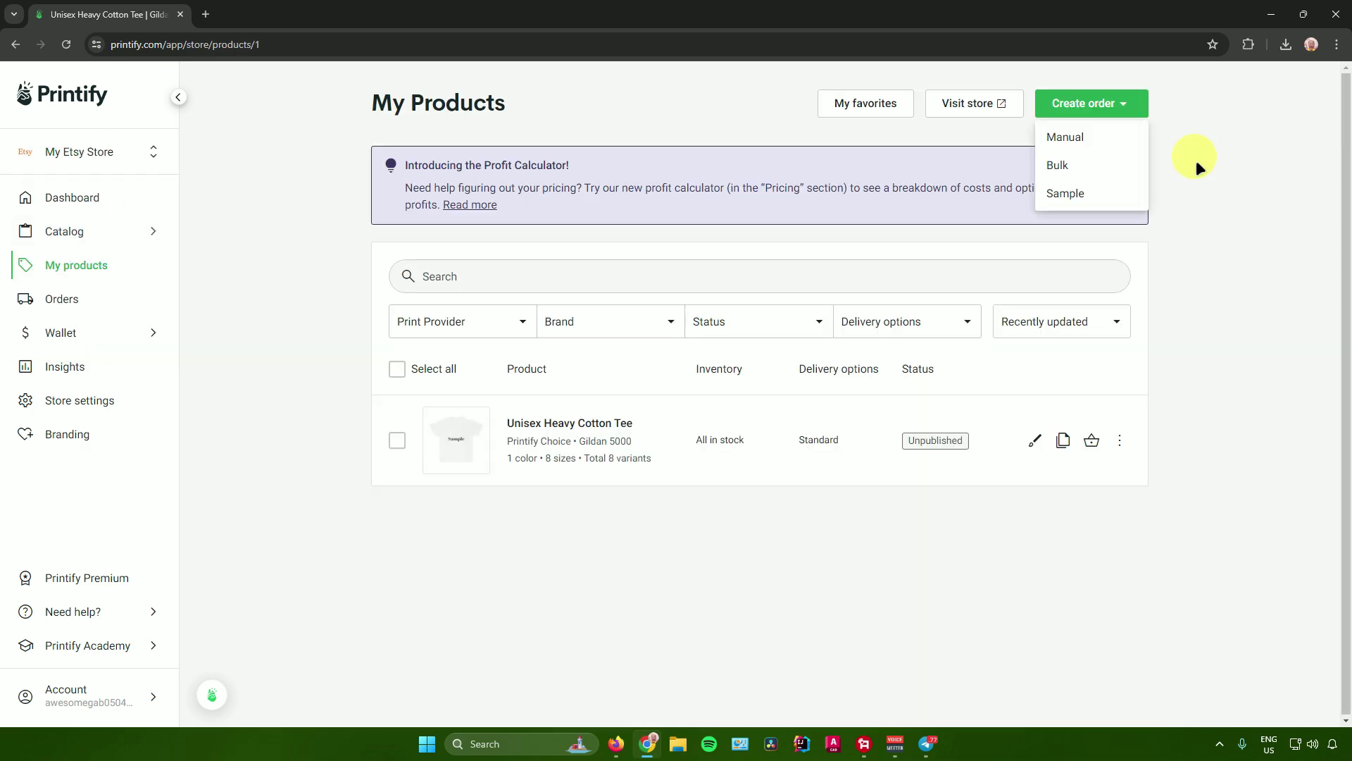
click(1127, 200)
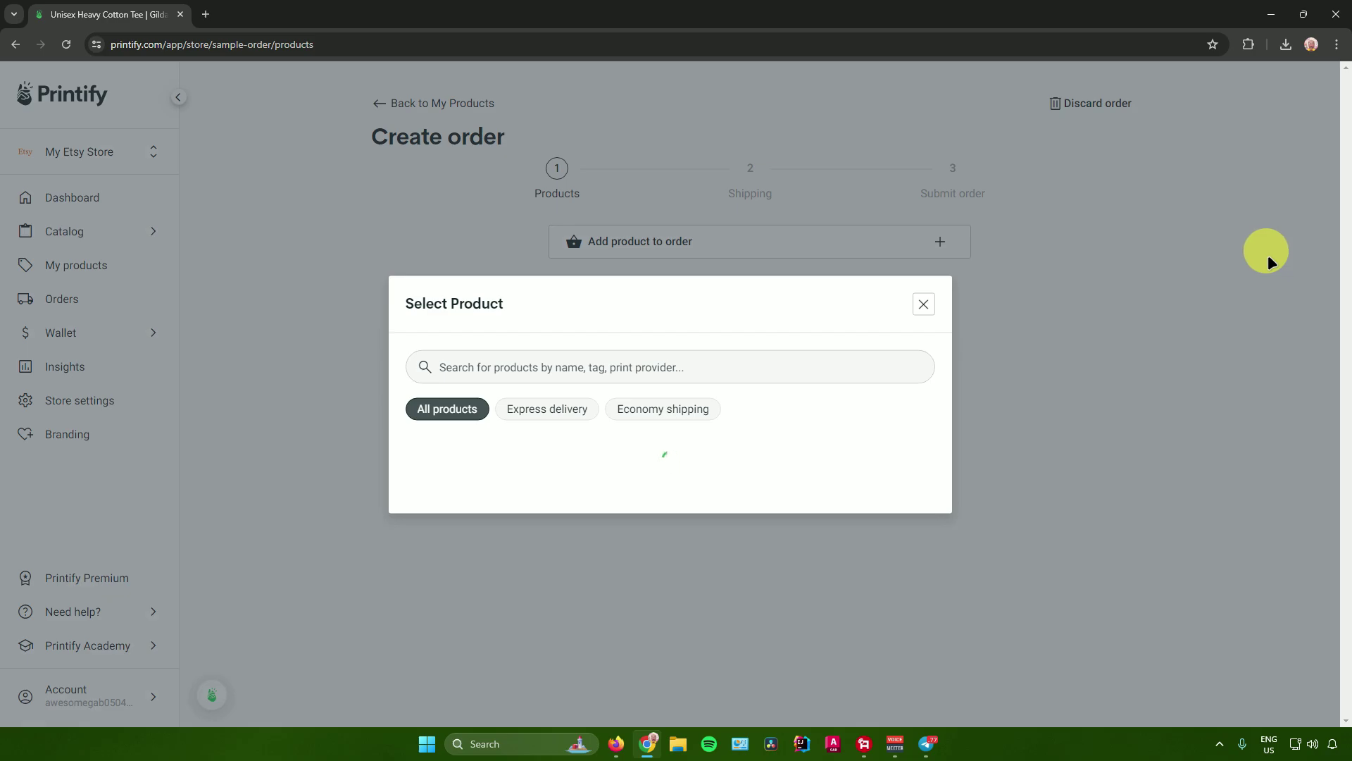
click(446, 474)
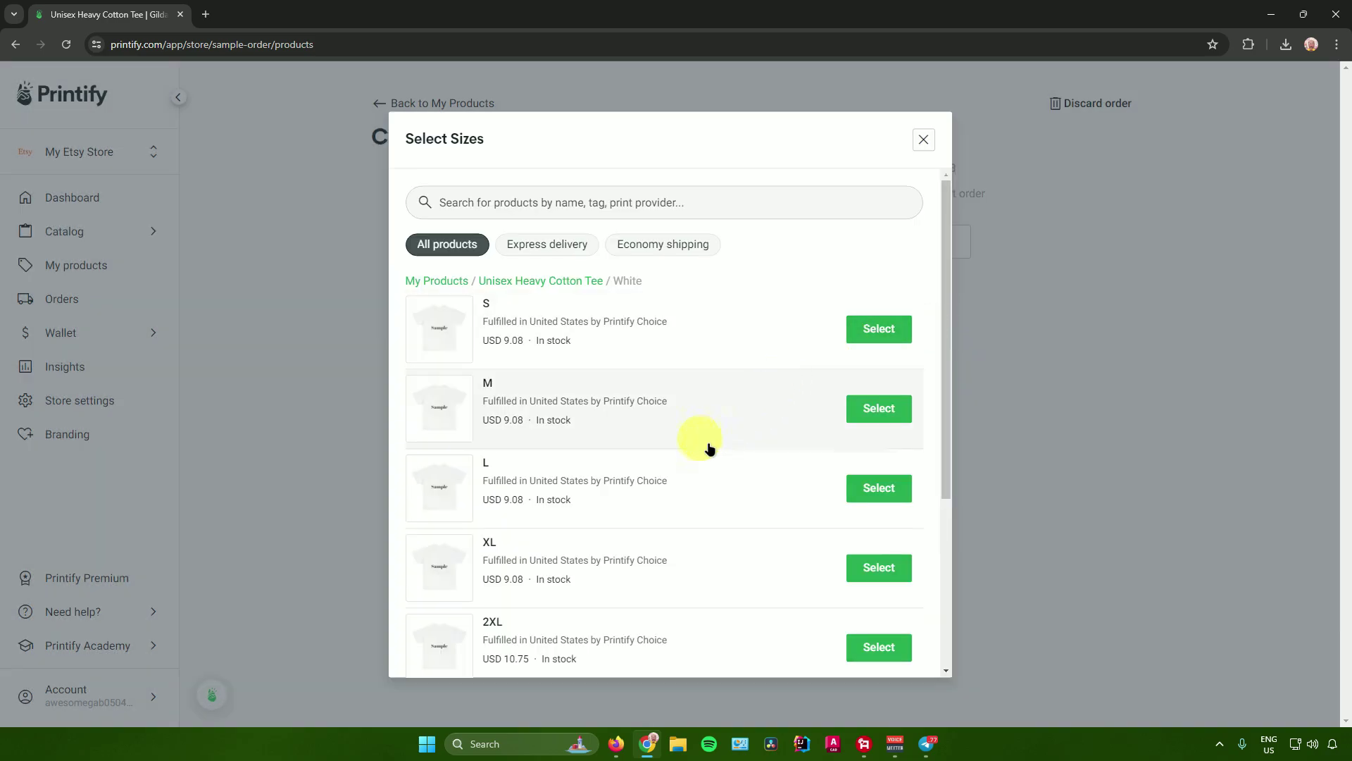
click(879, 487)
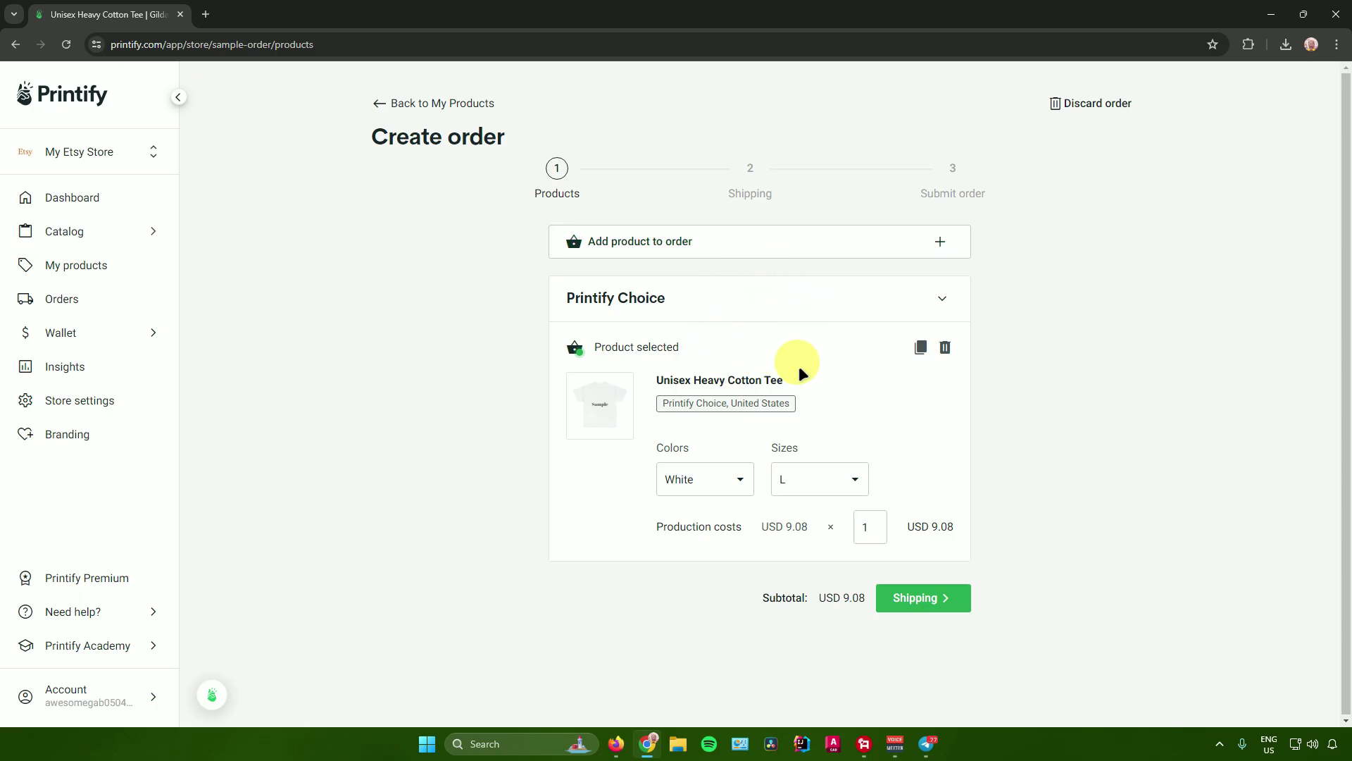
Provide the recipient's name, phone number and shipping address, and review the sample order's shipping method and billing summary.
click(944, 597)
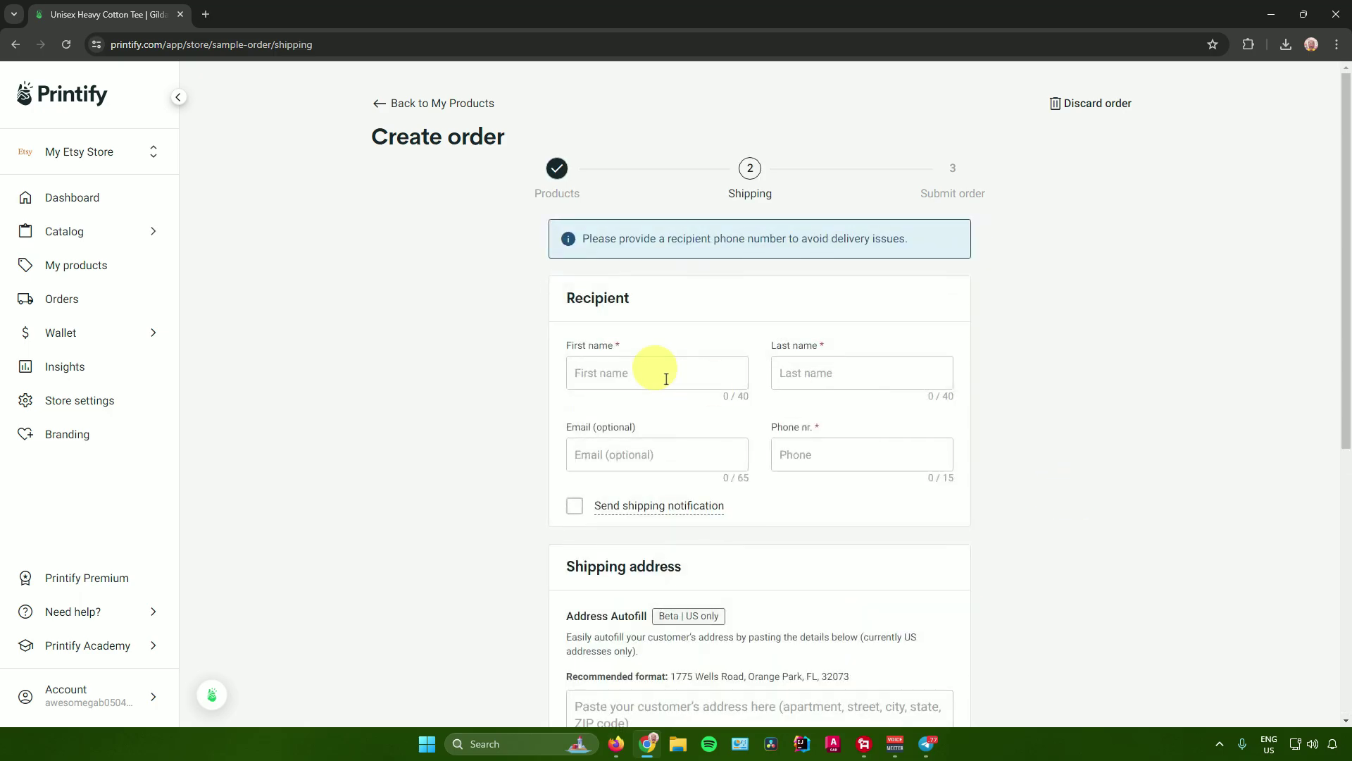
scroll(868, 380, down, 2)
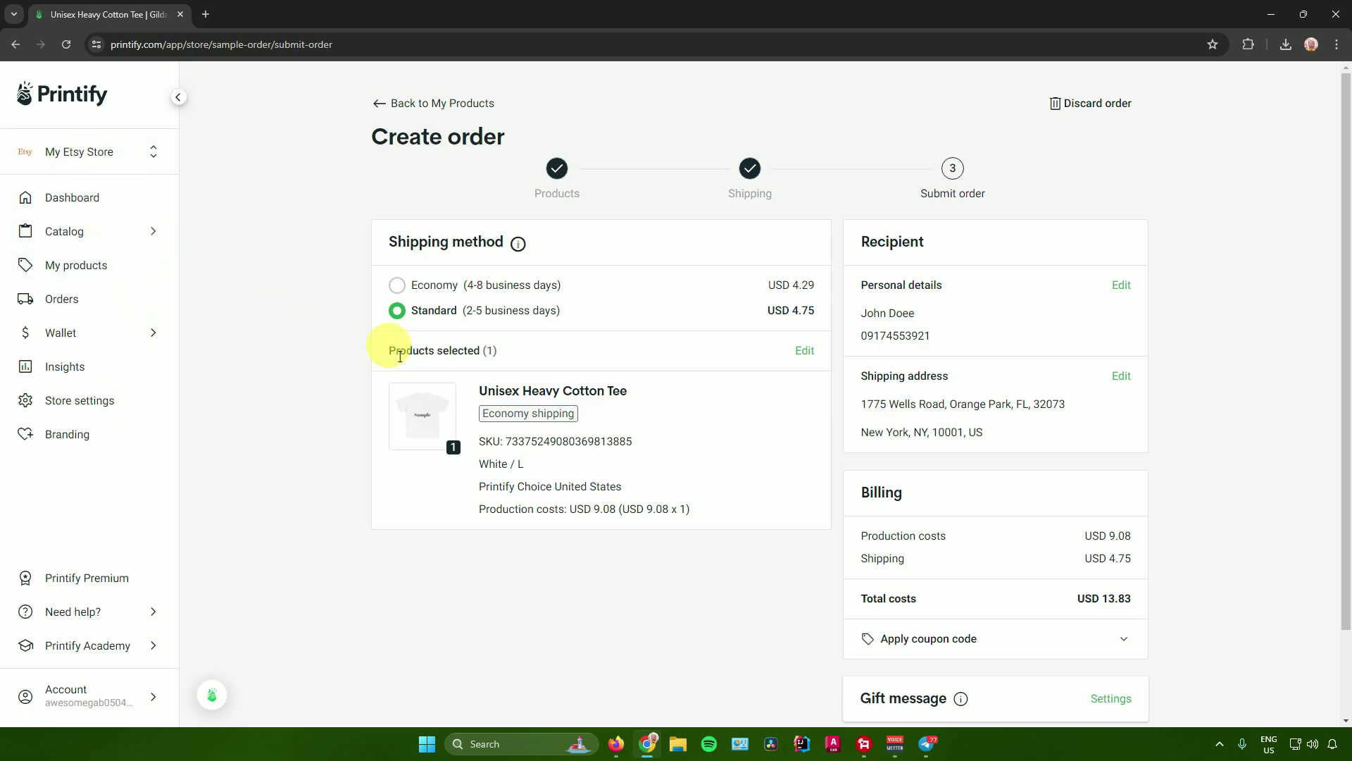
scroll(394, 355, down, 2)
scroll(412, 363, up, 2)
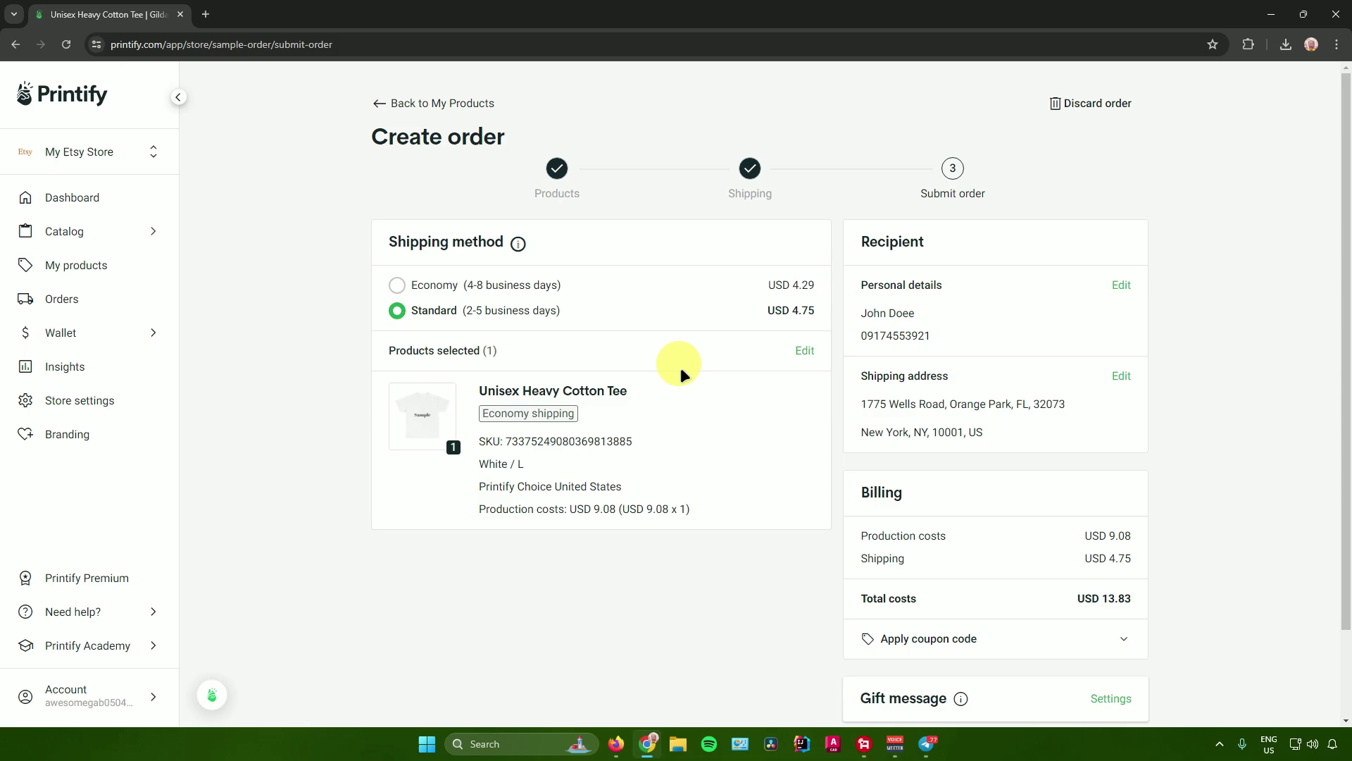
scroll(855, 392, down, 2)
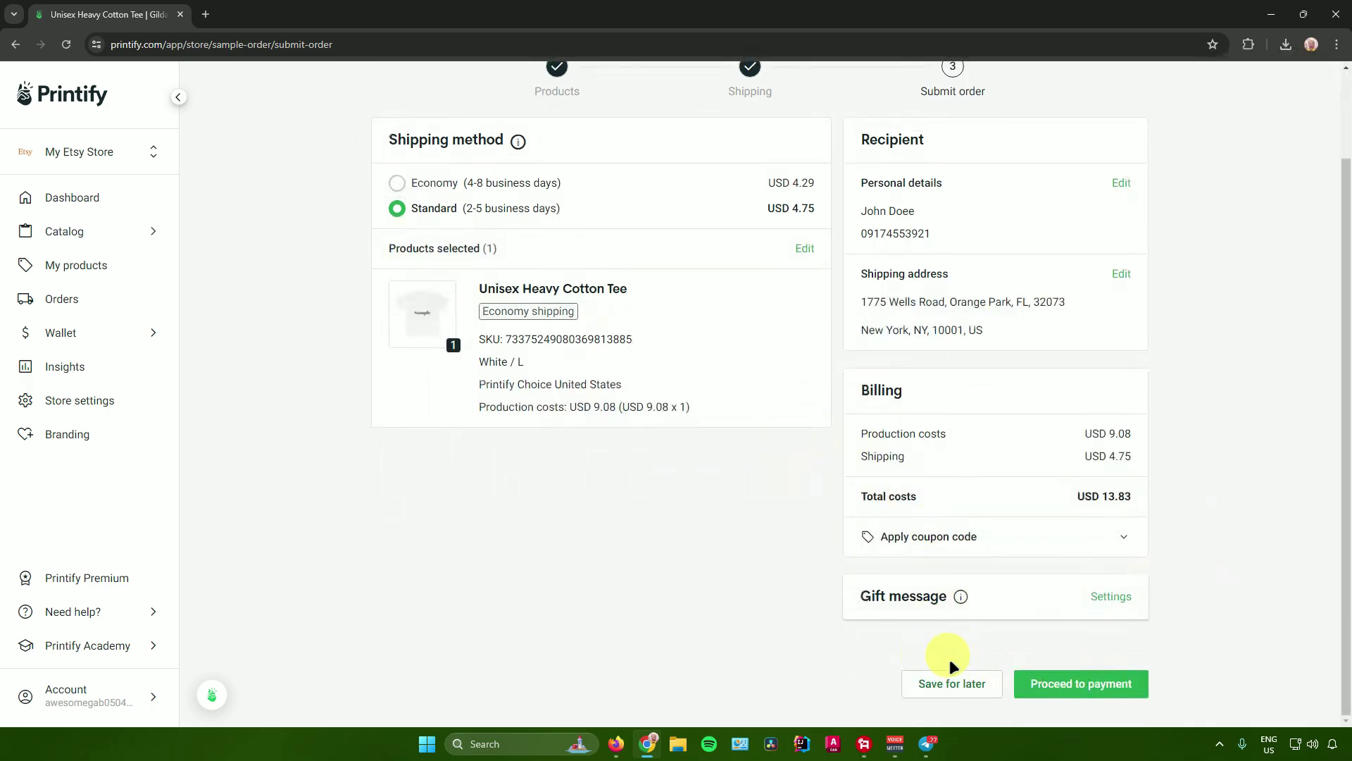
Check the payment methods offered for the sample order and close the payment dialog without submitting.
click(1089, 683)
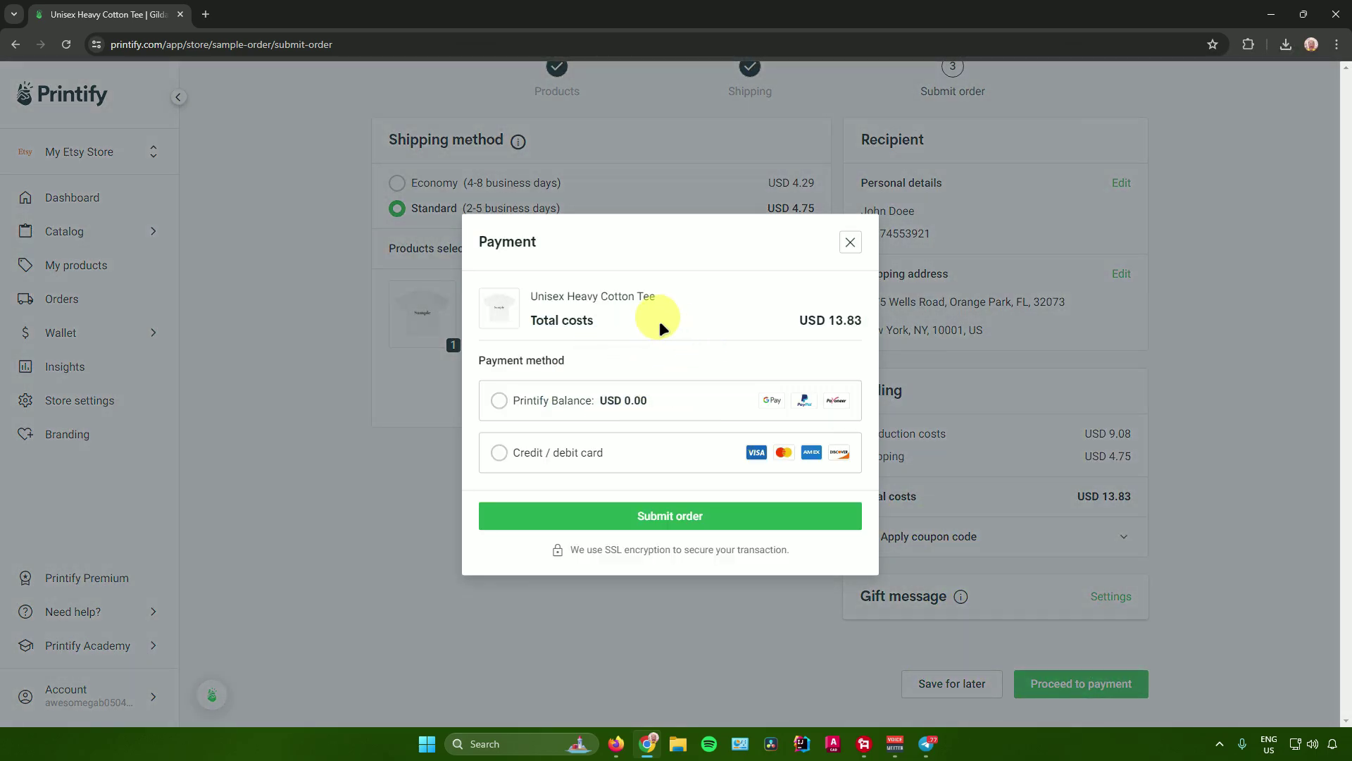
click(850, 245)
scroll(355, 346, up, 2)
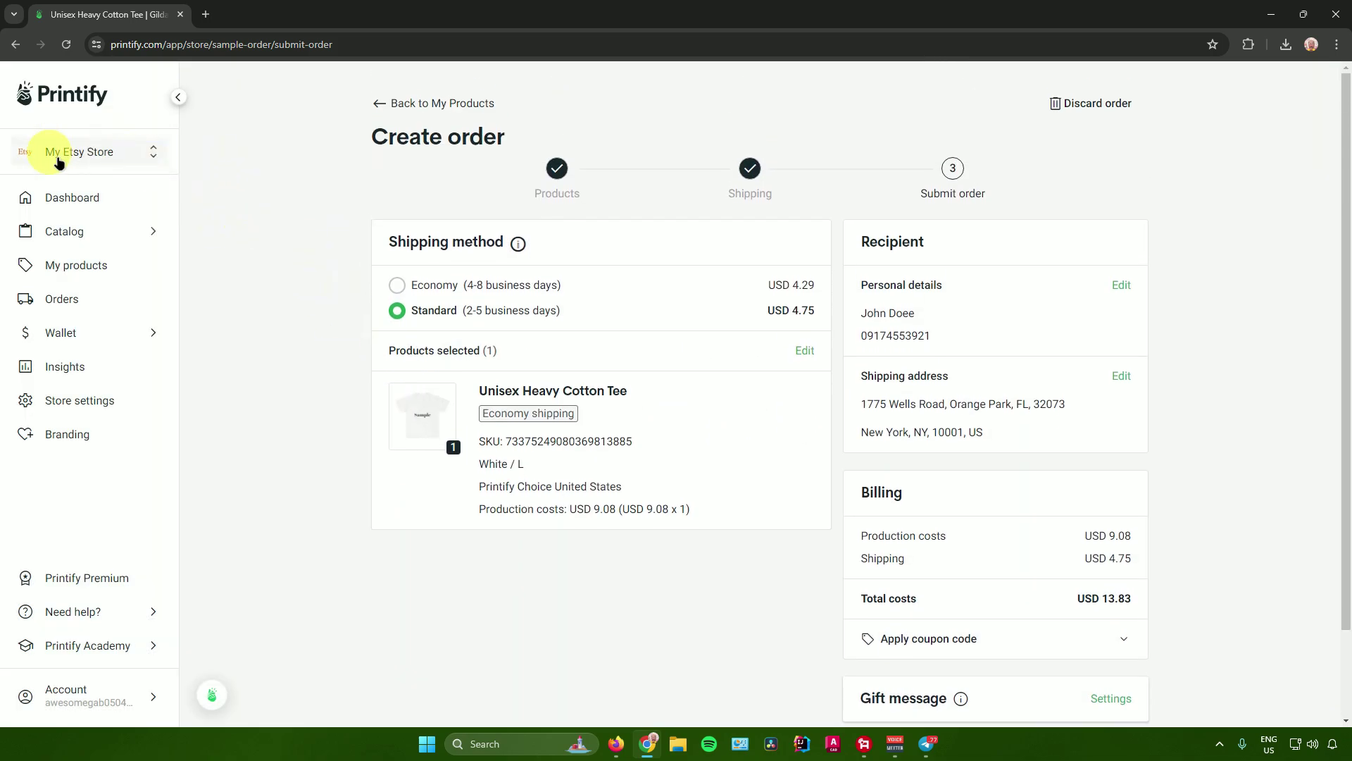
Go to the store management list and open the settings of My Etsy Store.
click(83, 152)
click(97, 158)
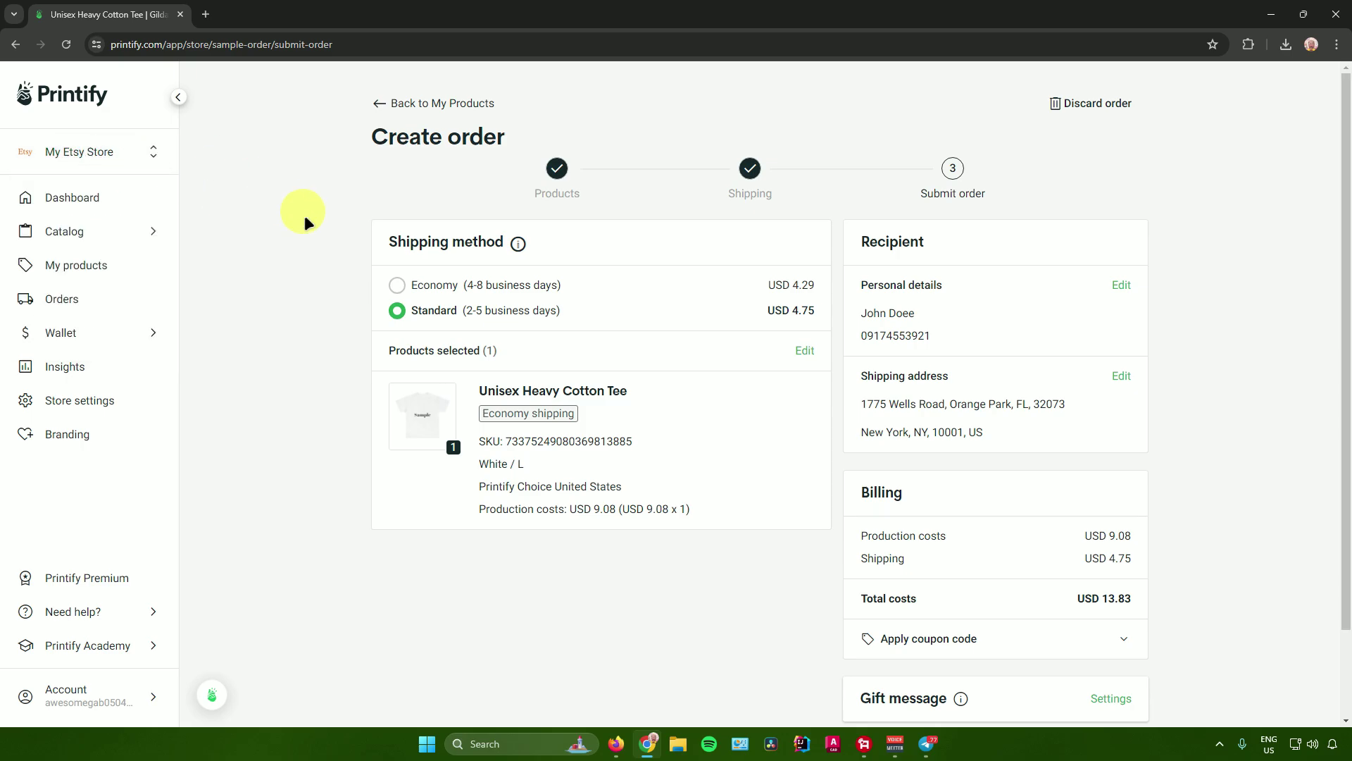
click(85, 155)
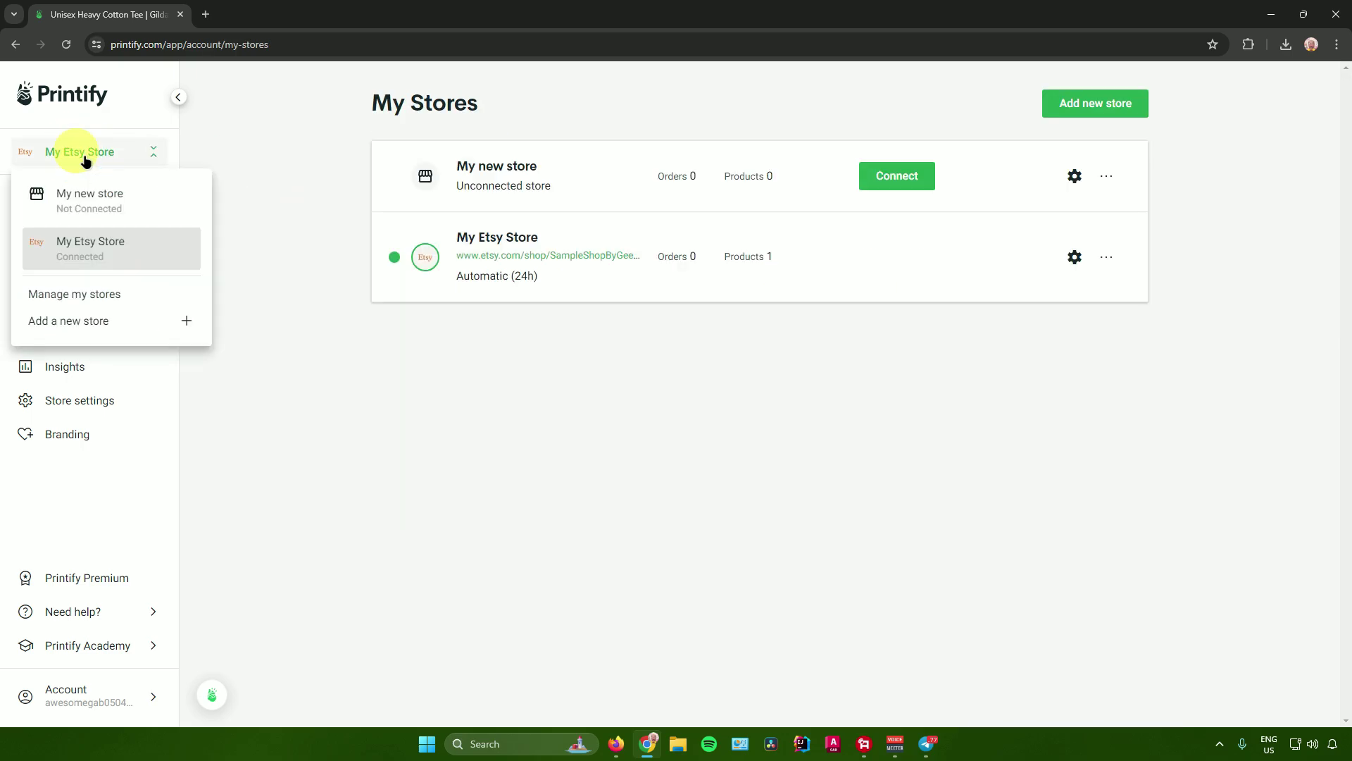
click(90, 293)
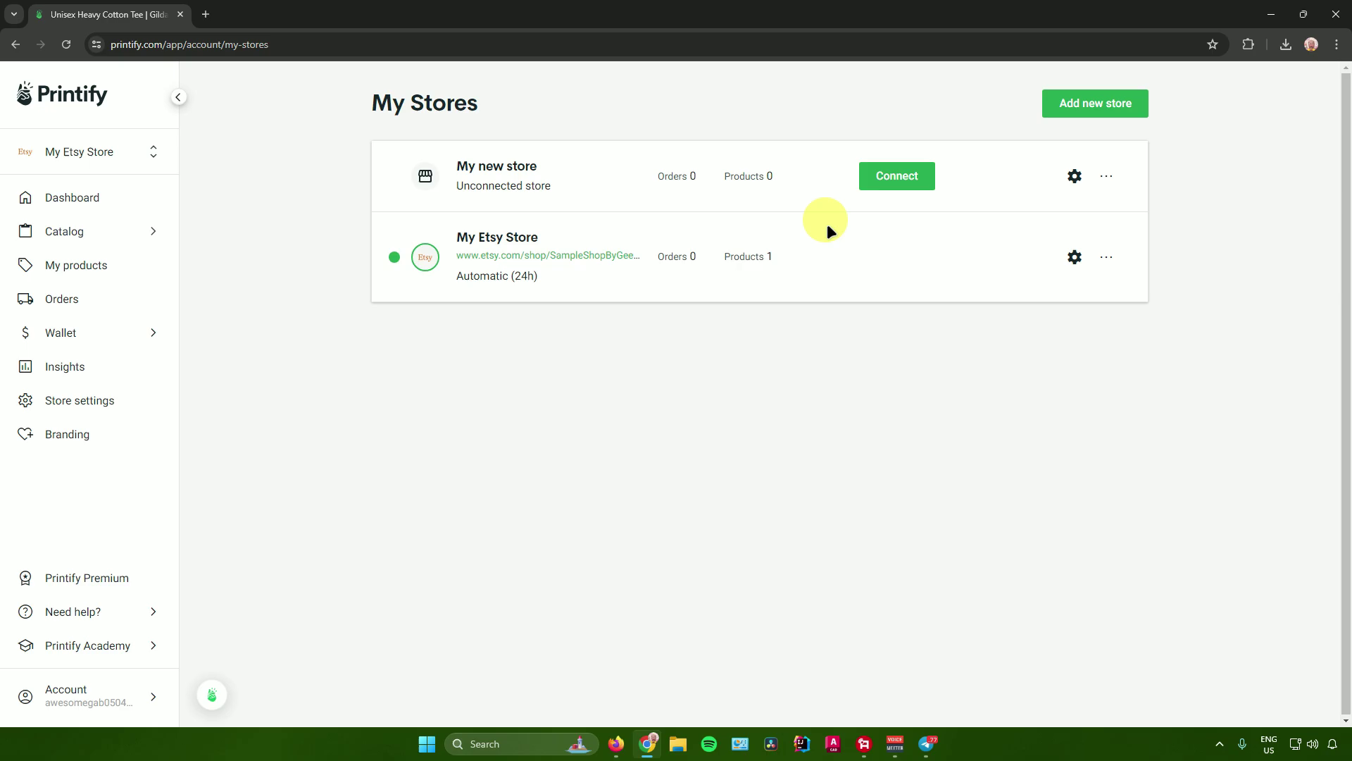
click(1076, 257)
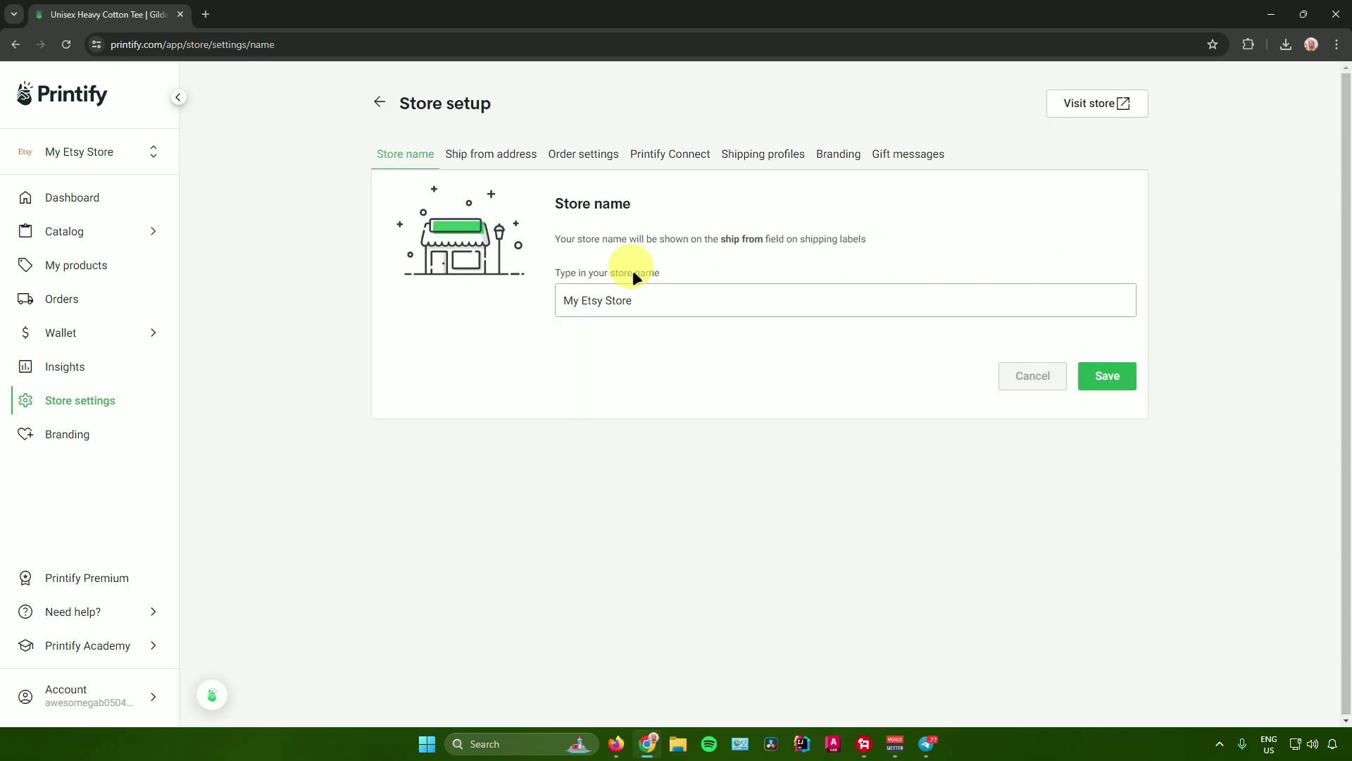
Look through the store's name, ship from address, order approval and Printify Connect settings.
click(520, 159)
click(572, 159)
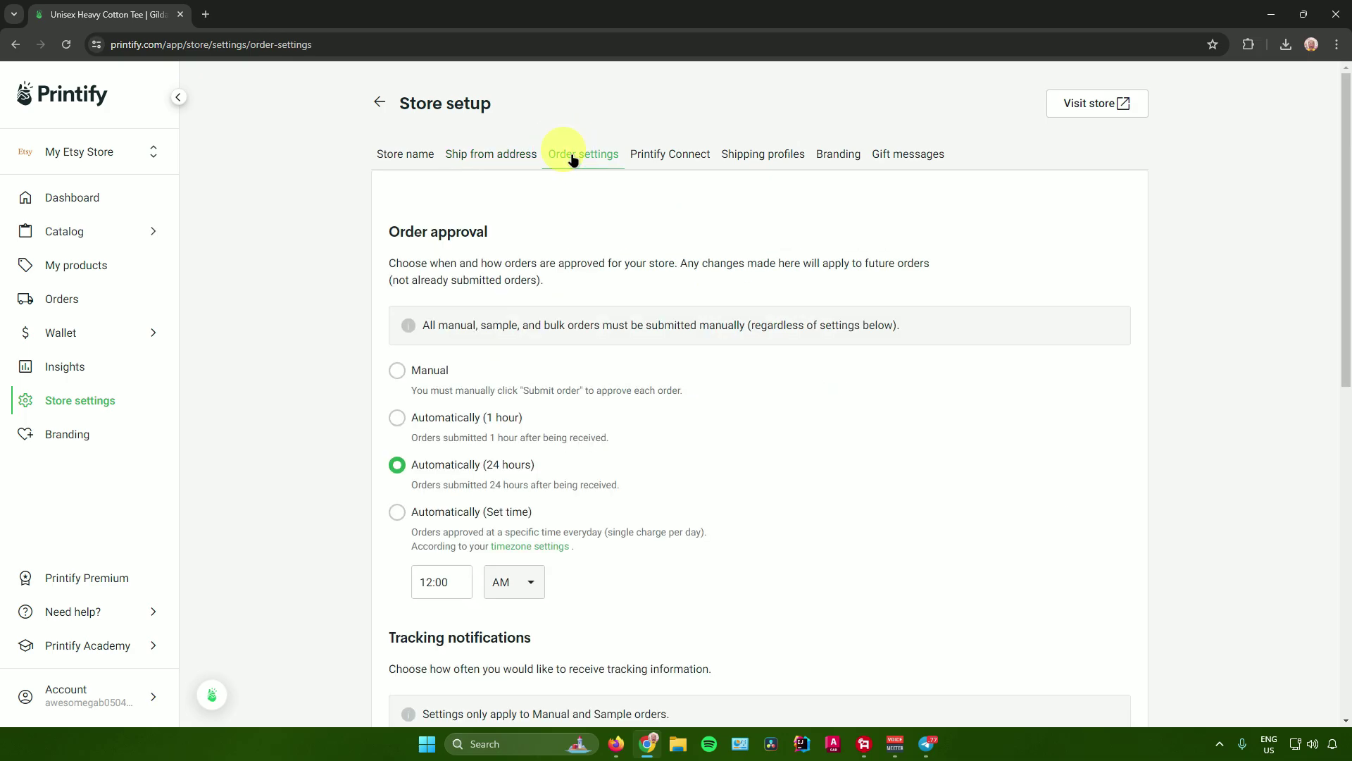
click(655, 157)
click(470, 159)
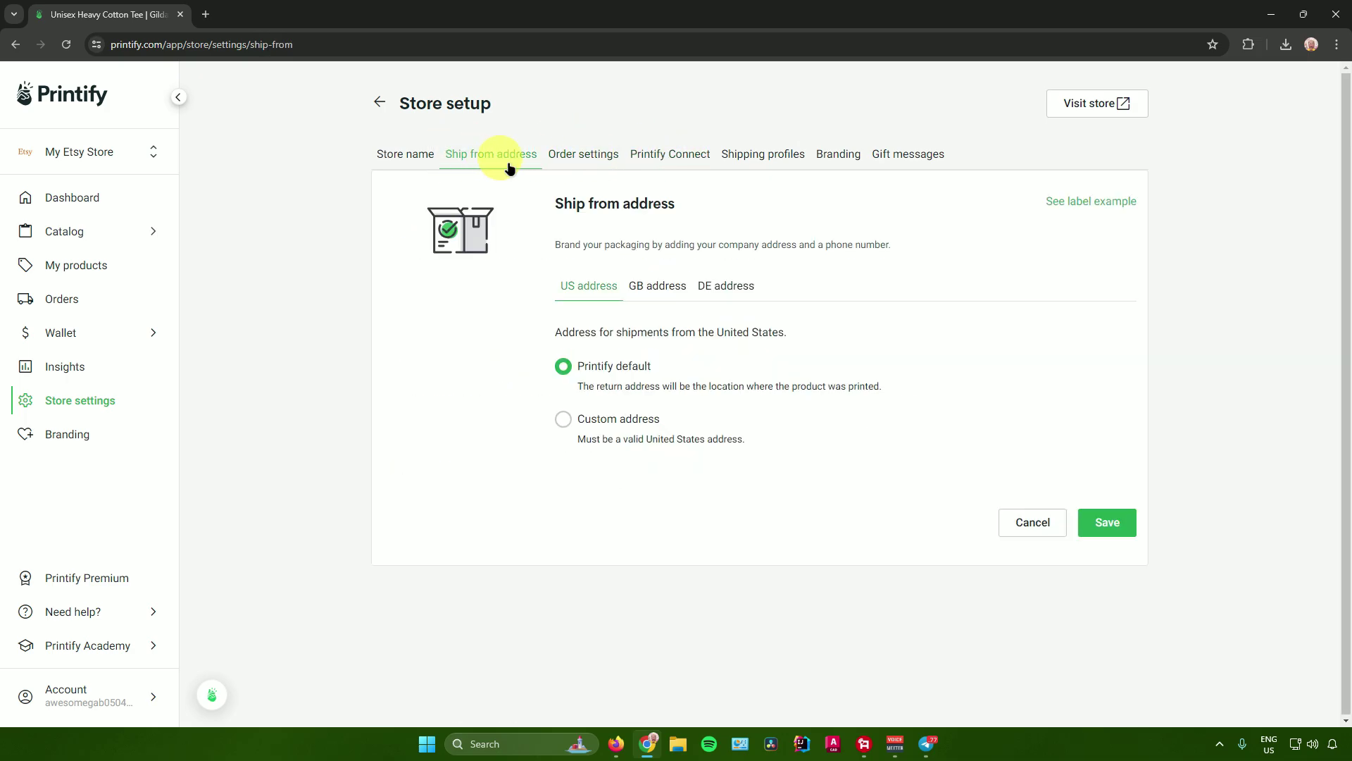
click(407, 155)
click(489, 155)
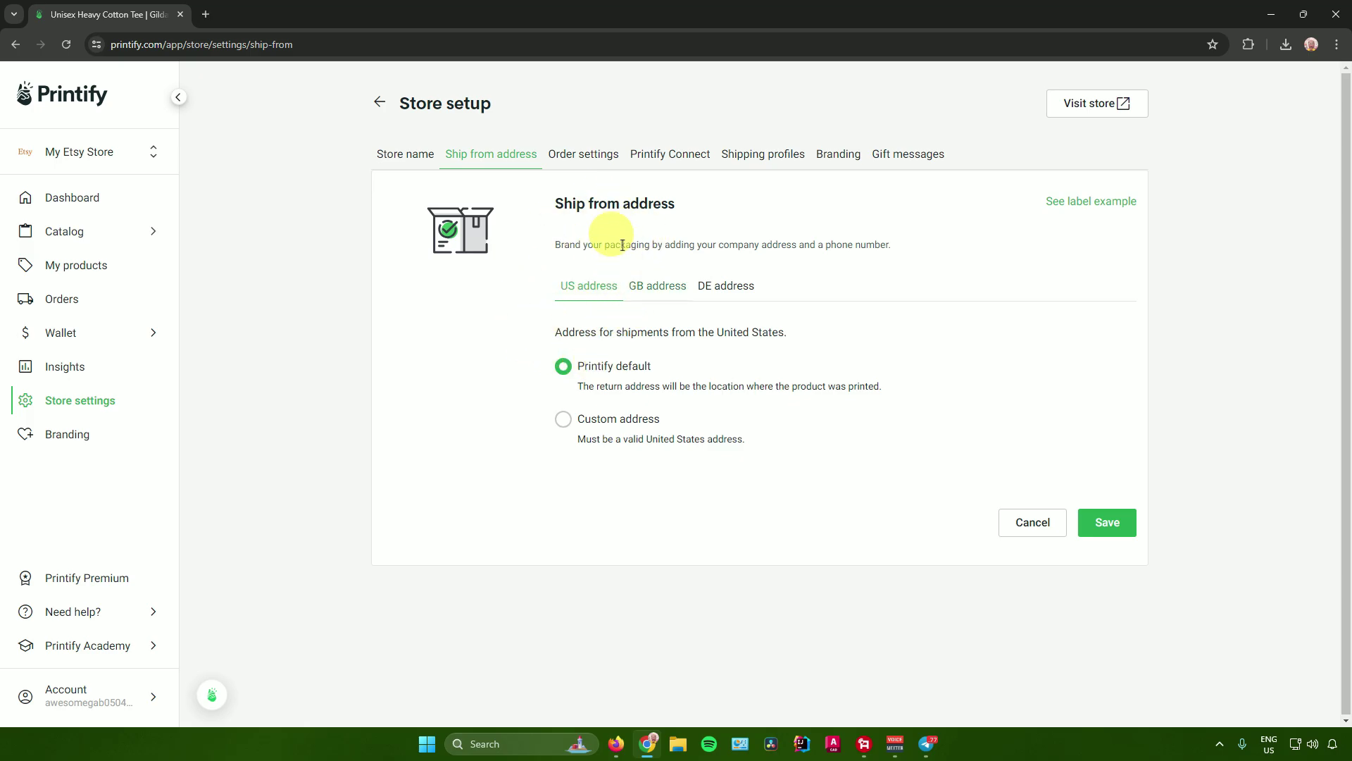
Enable order routing in My Etsy Store's order settings.
click(584, 154)
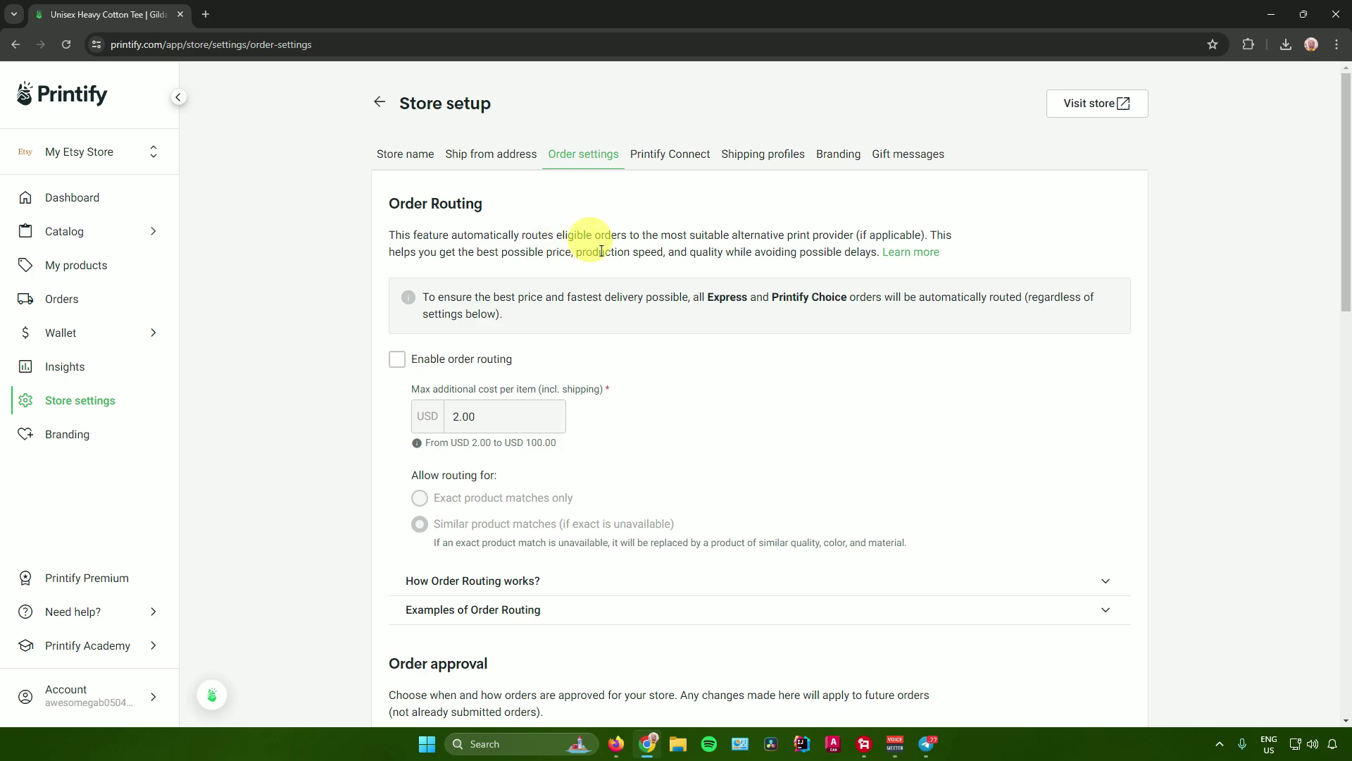
click(454, 357)
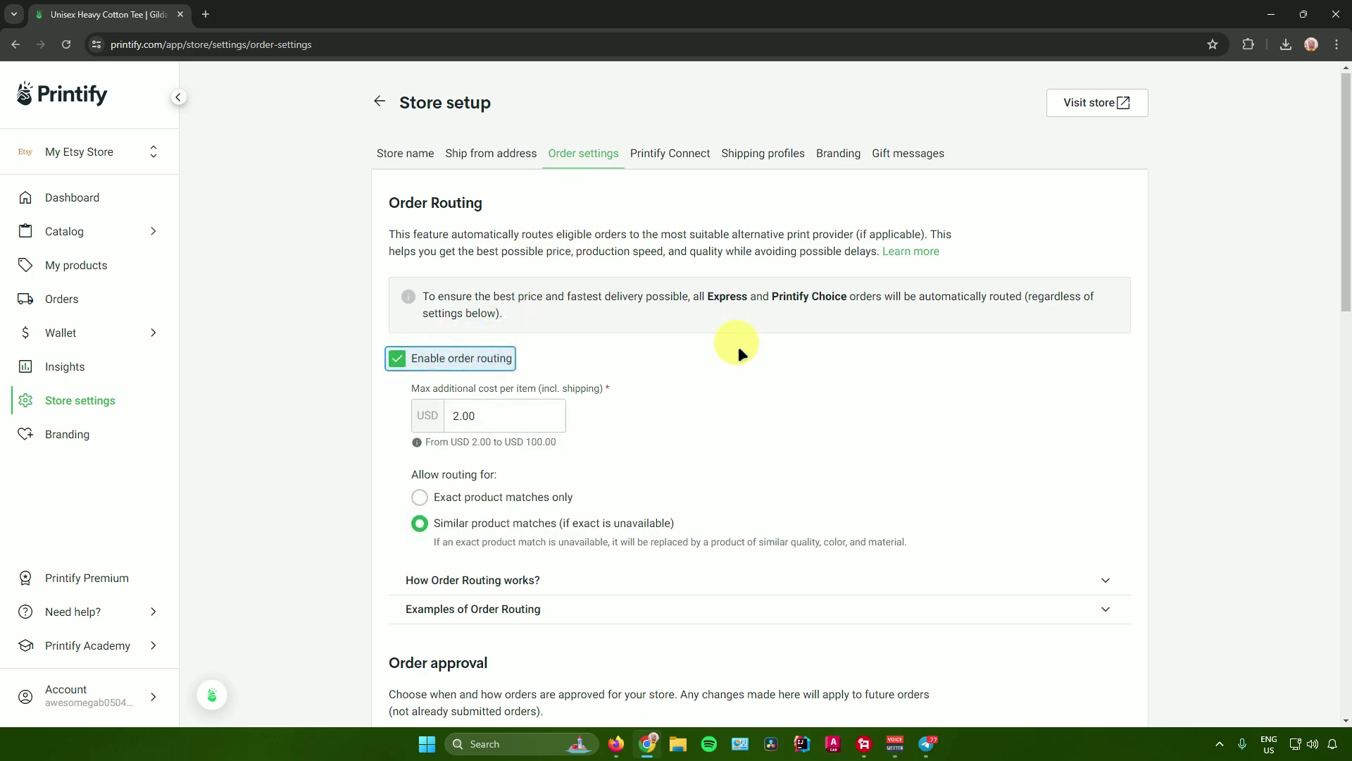
Look through the order routing, order approval, tracking notification, delayed order and daily update options.
scroll(739, 345, down, 7)
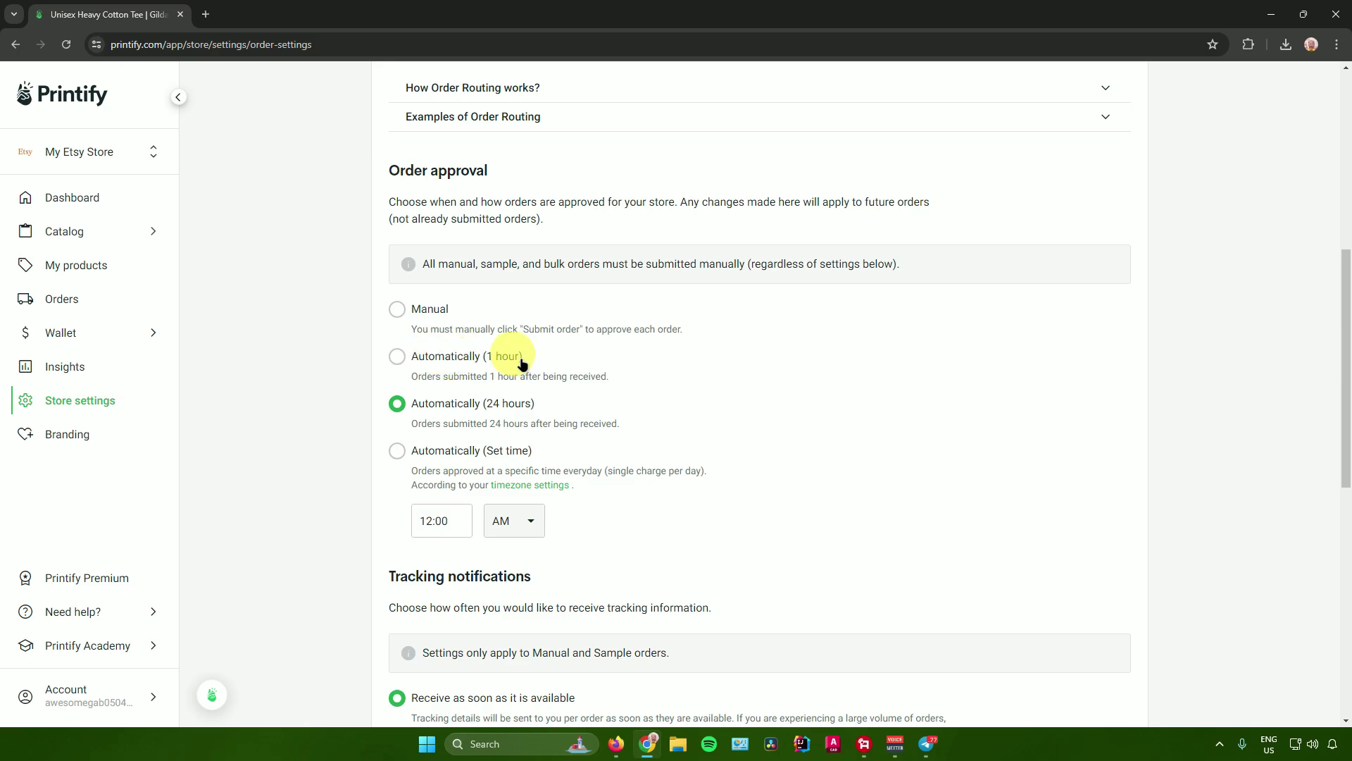
scroll(553, 386, down, 9)
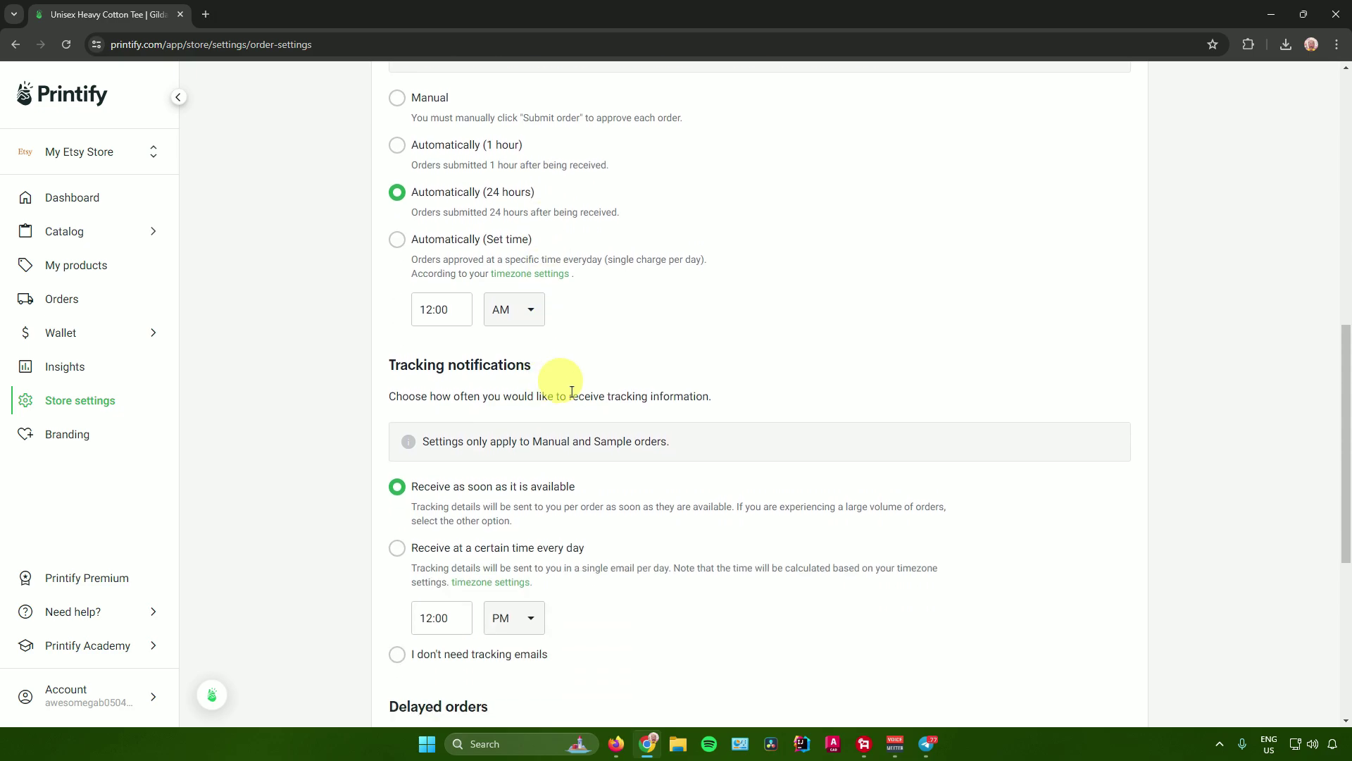
scroll(593, 405, up, 5)
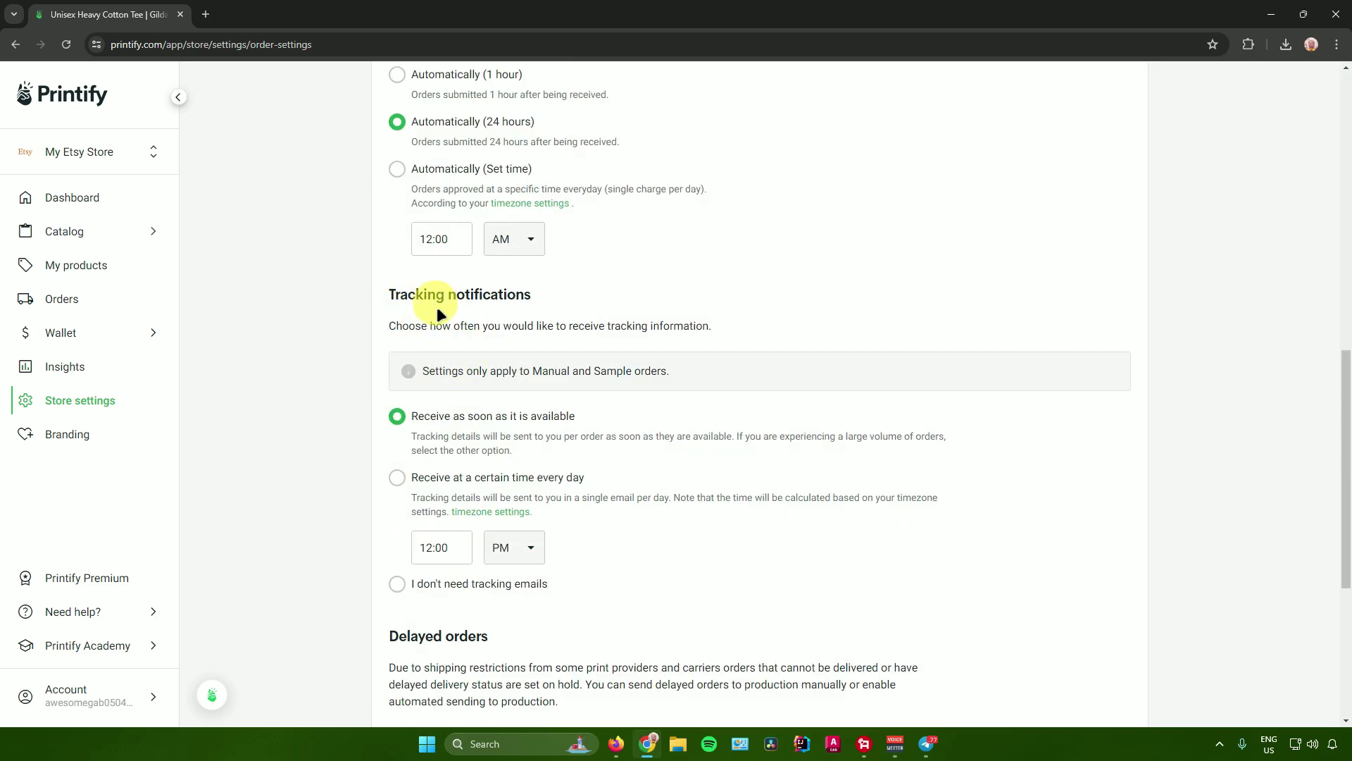
scroll(569, 412, down, 5)
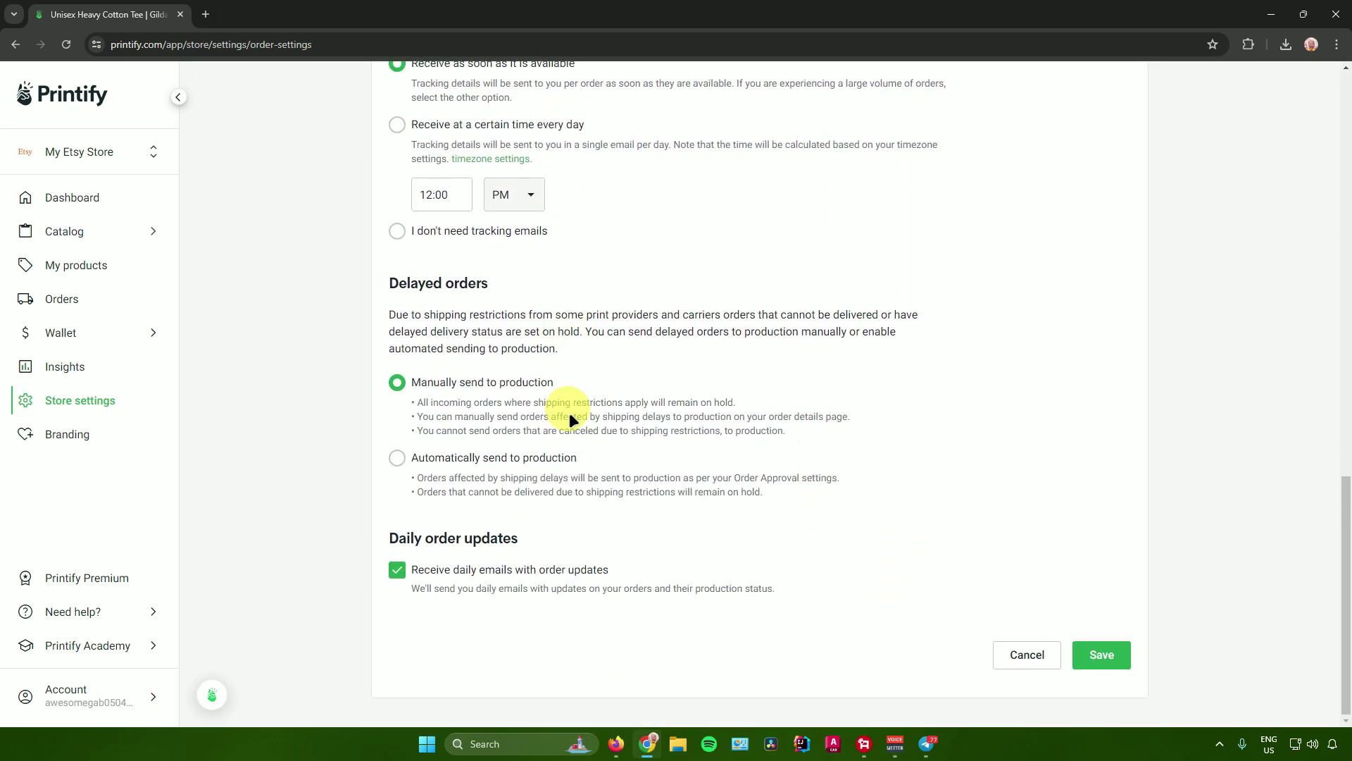
scroll(569, 412, up, 14)
scroll(591, 426, up, 2)
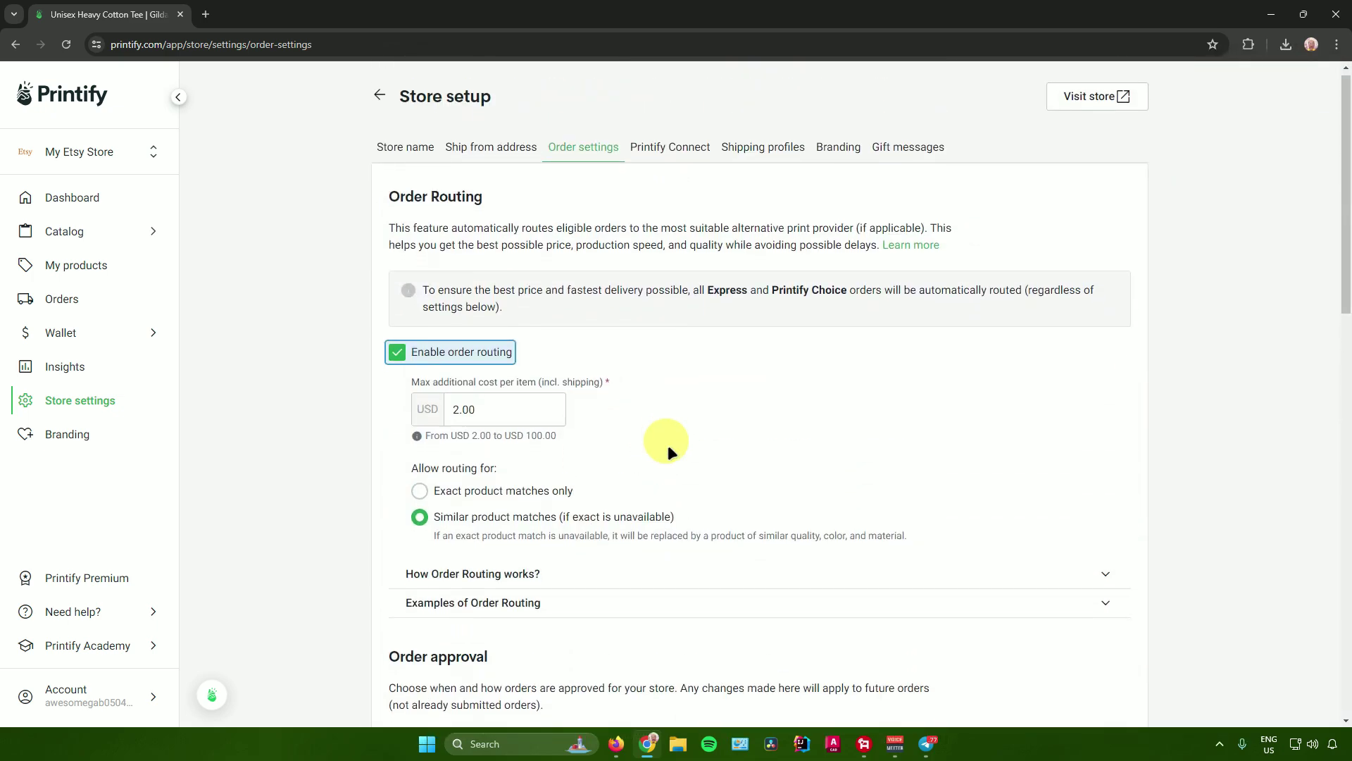
scroll(668, 446, down, 9)
scroll(880, 505, up, 10)
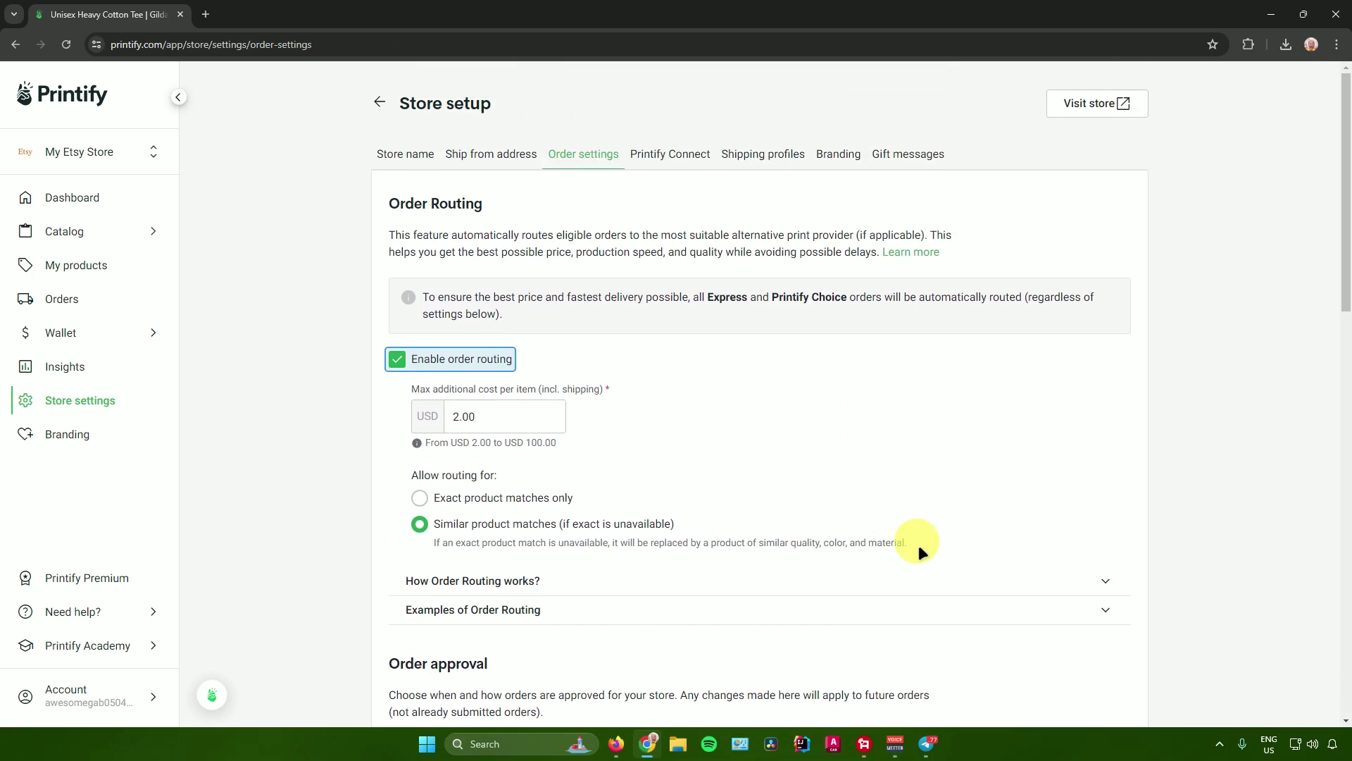
Save the store's order settings.
scroll(916, 544, down, 11)
scroll(1143, 670, down, 4)
click(1119, 649)
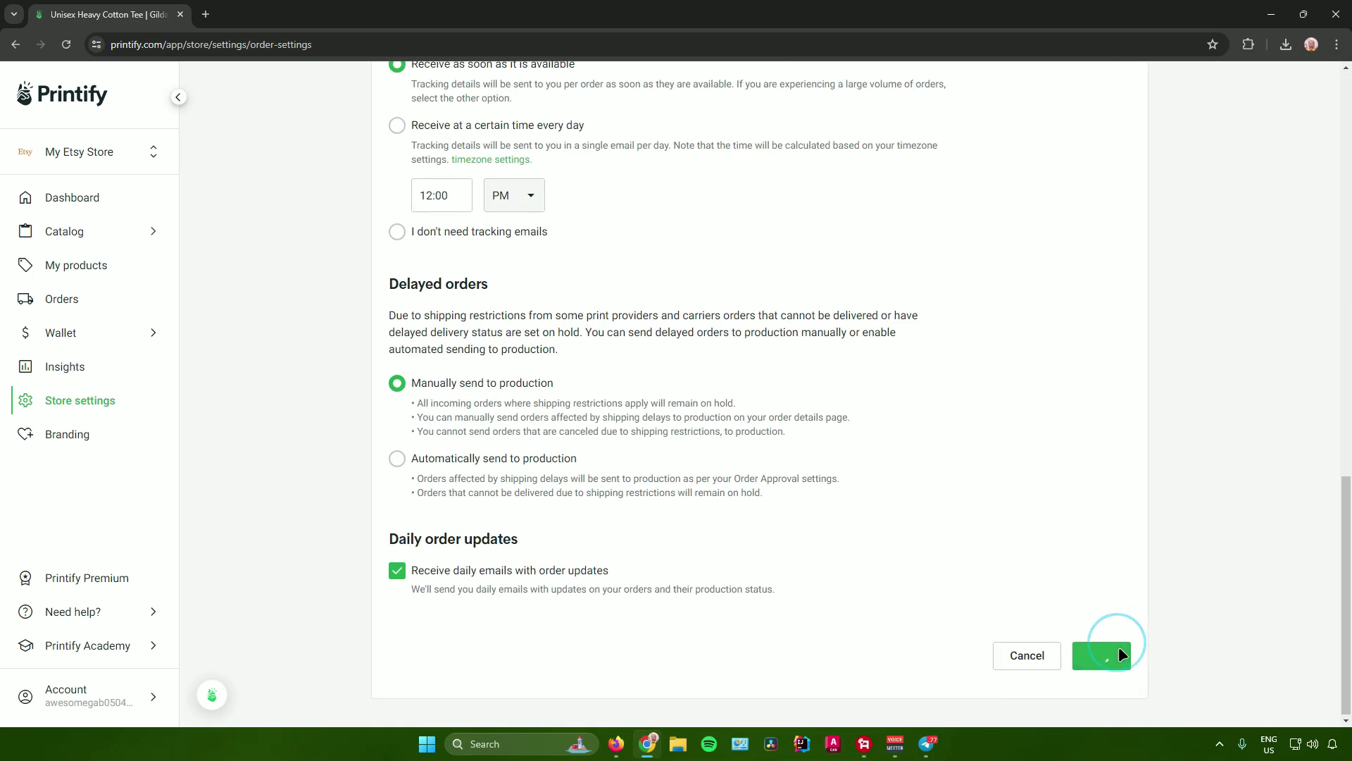
Check the additional actions offered for My Etsy Store in the store list and return to the dashboard.
scroll(916, 415, up, 10)
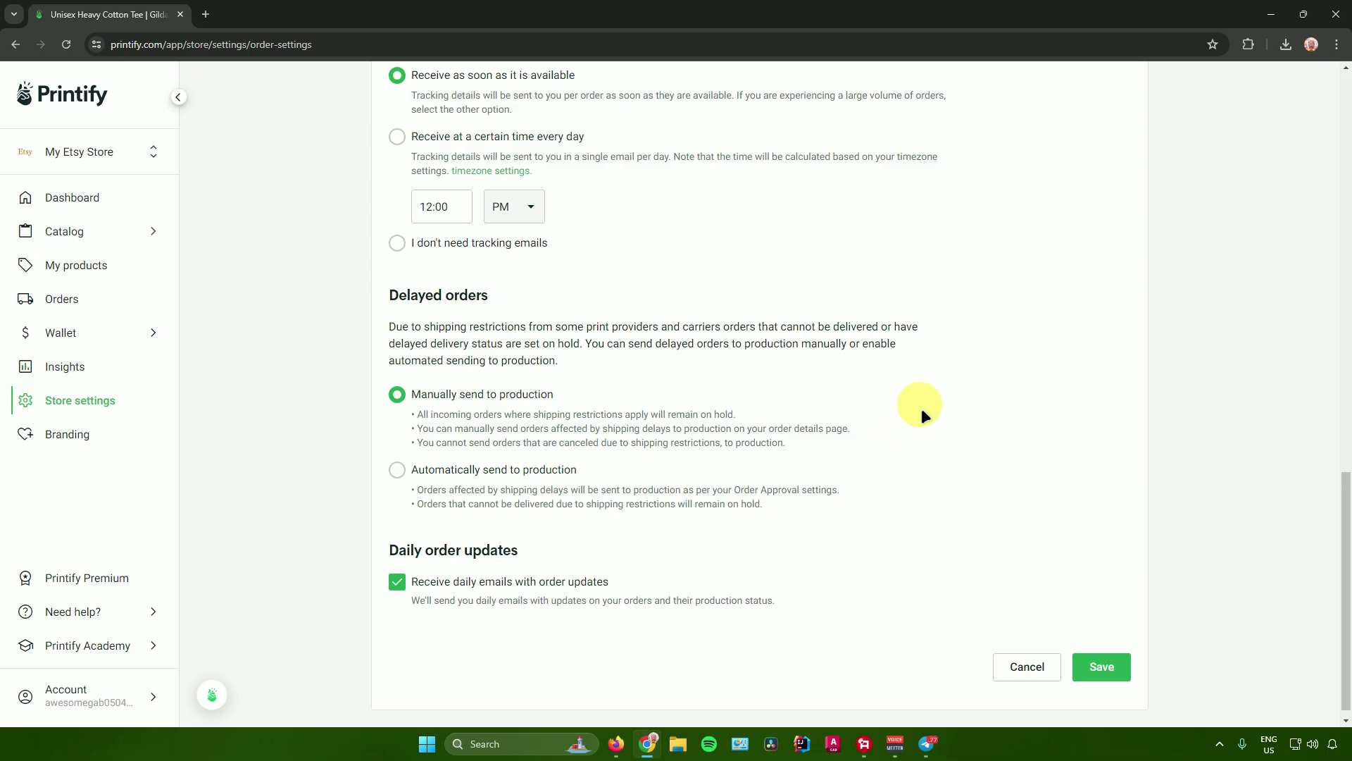
click(380, 102)
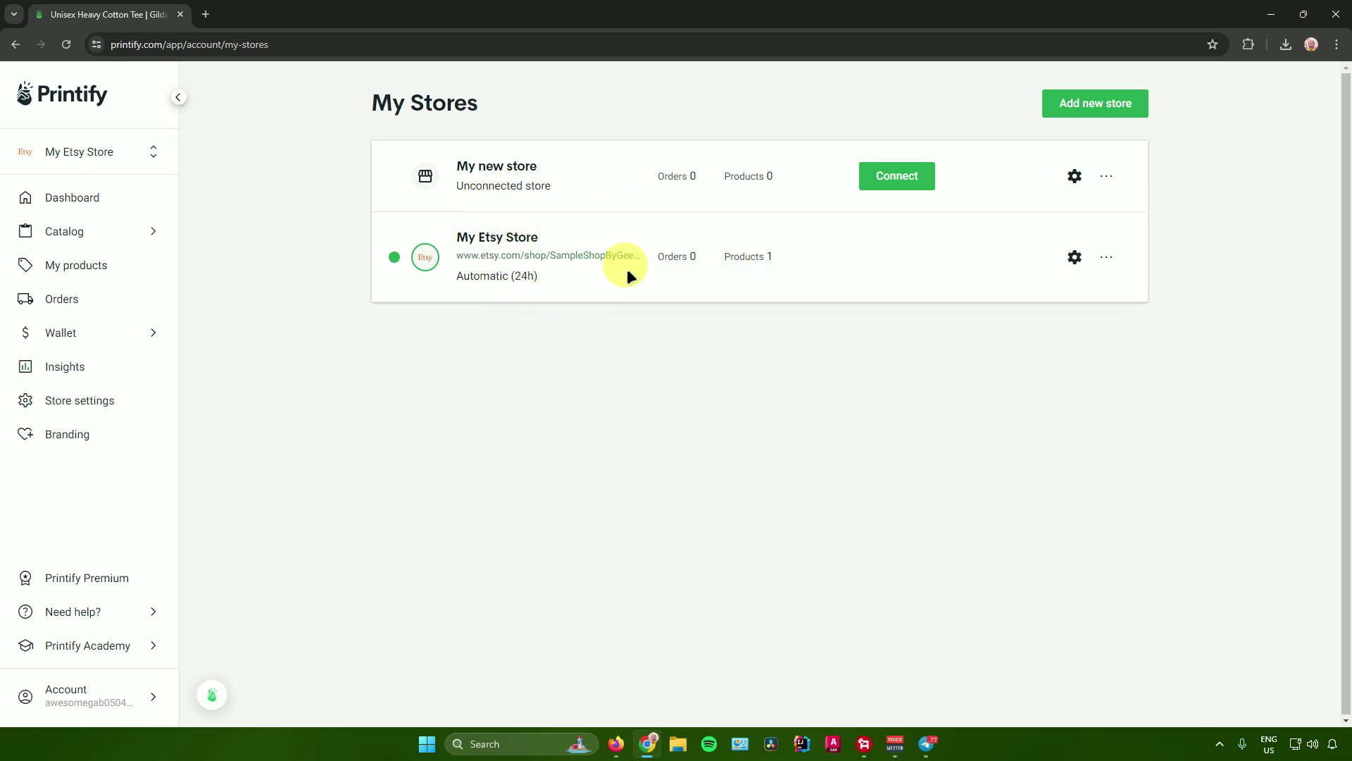
click(1075, 257)
click(380, 102)
click(1106, 256)
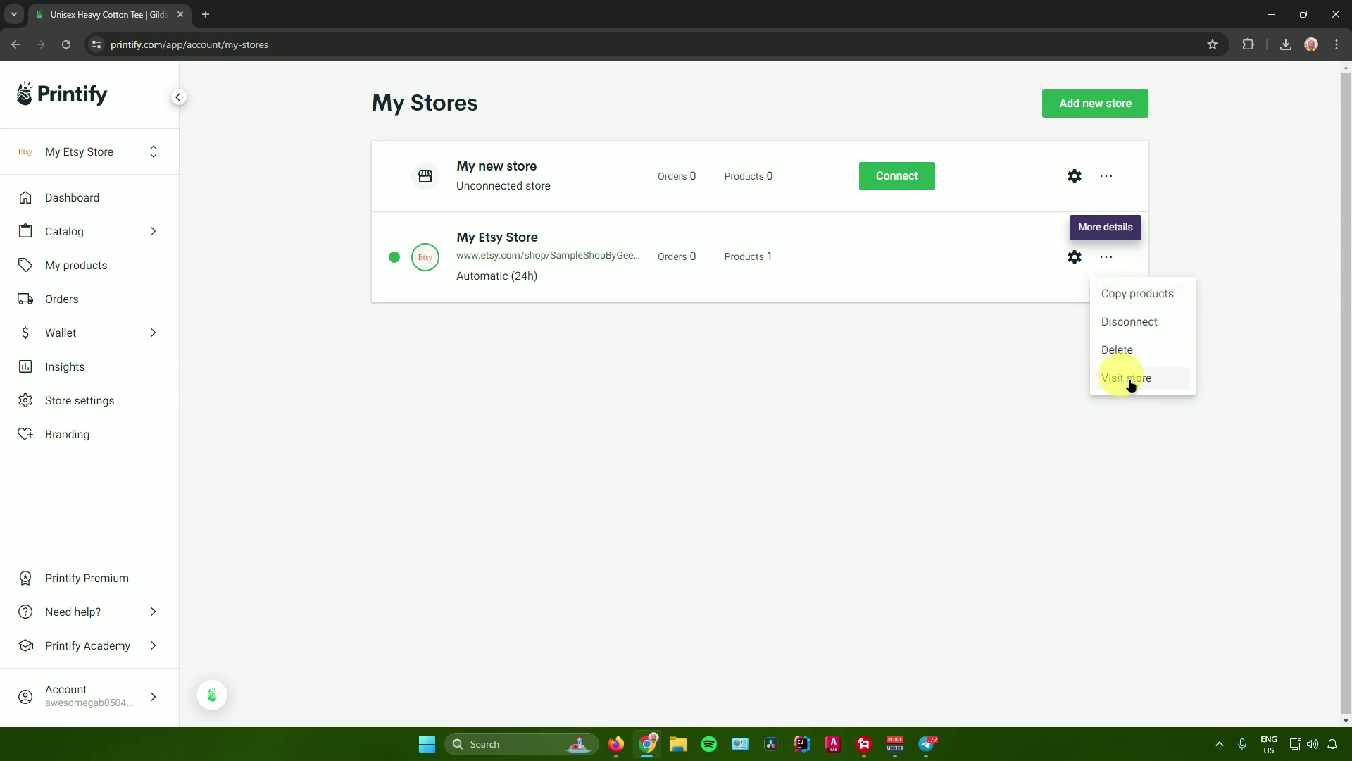
click(944, 426)
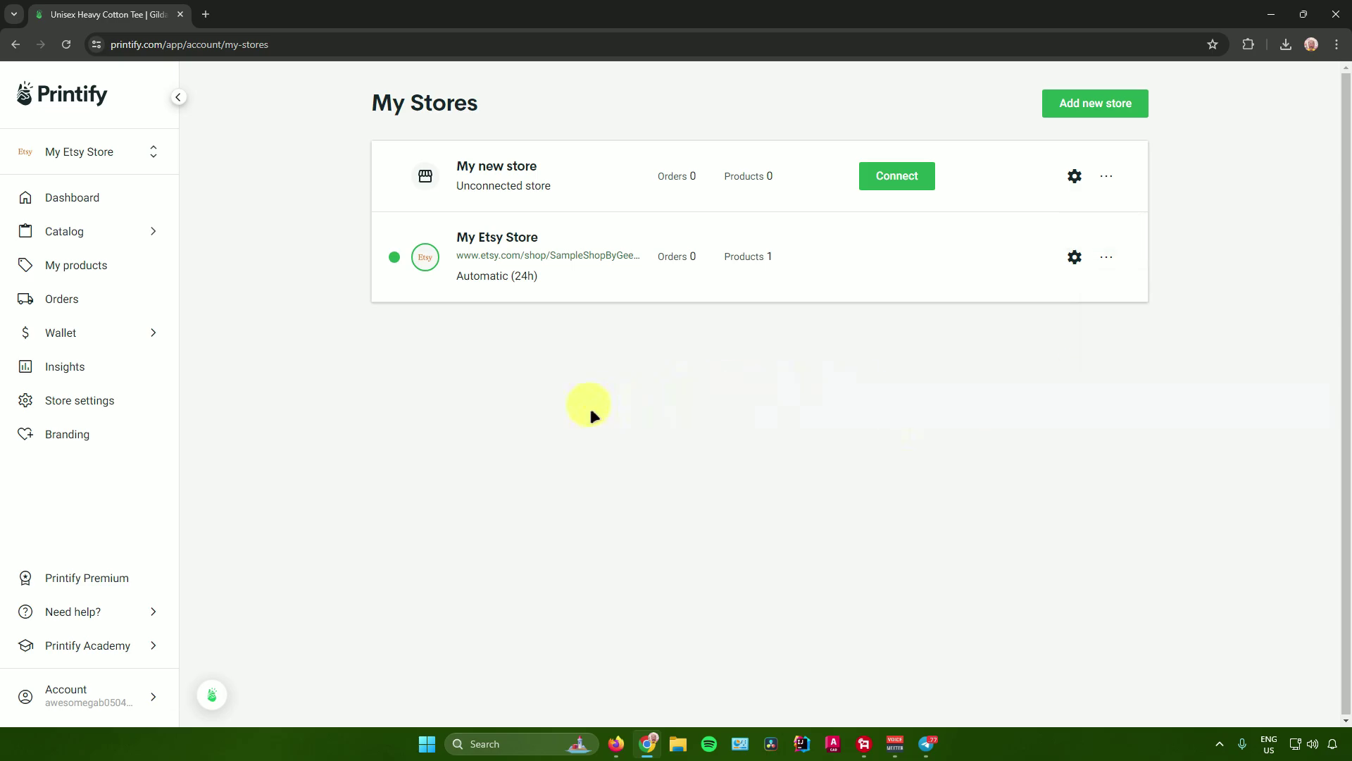
click(90, 196)
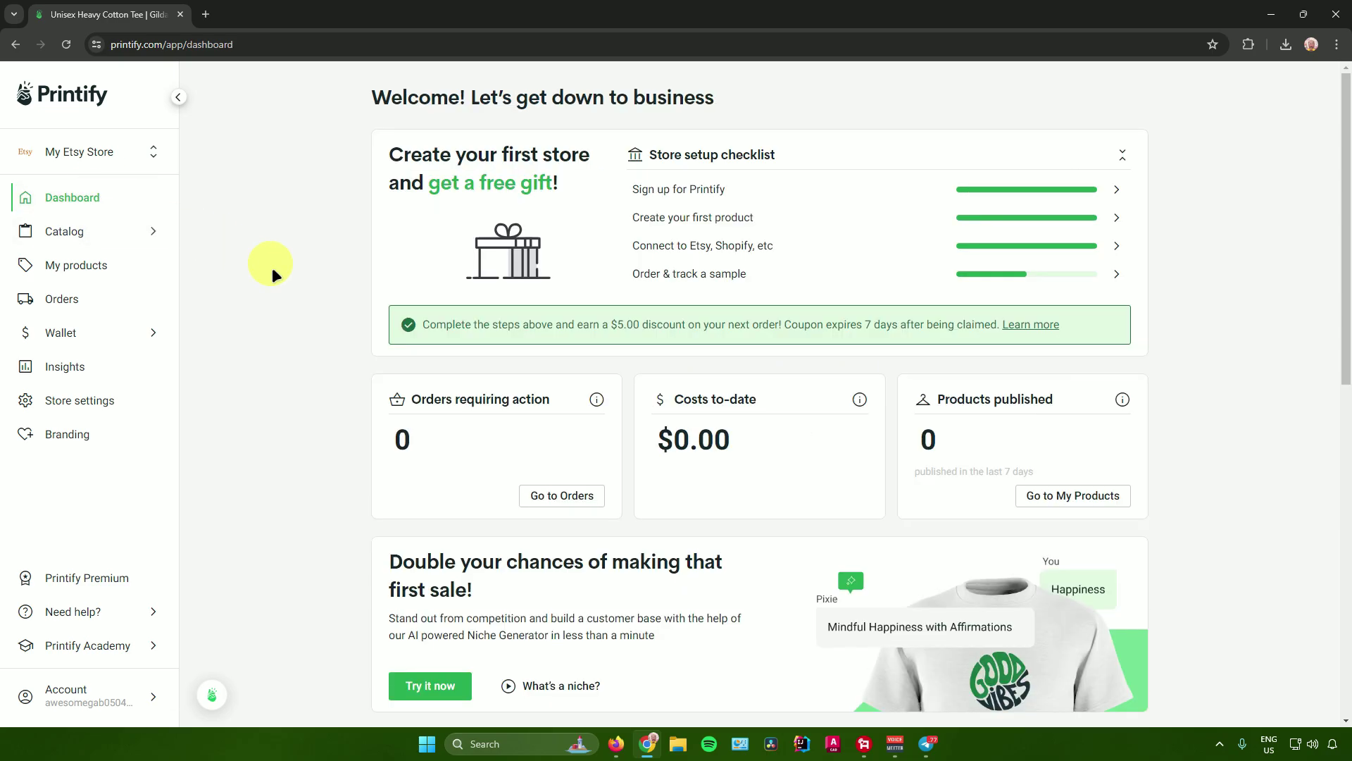